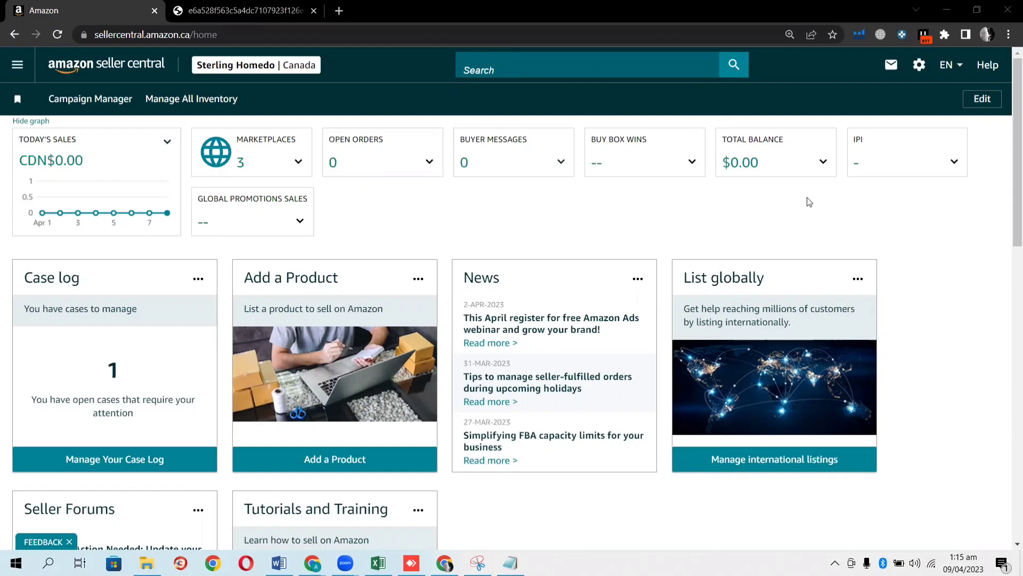
Open the Add Products page of the catalog and start adding a product not sold on Amazon
click(14, 71)
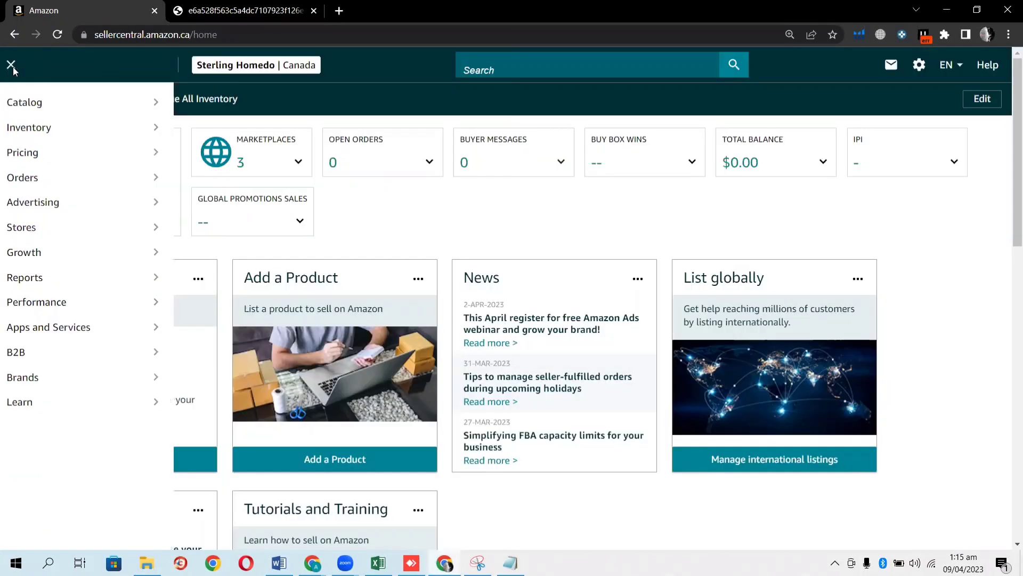
click(14, 71)
click(15, 71)
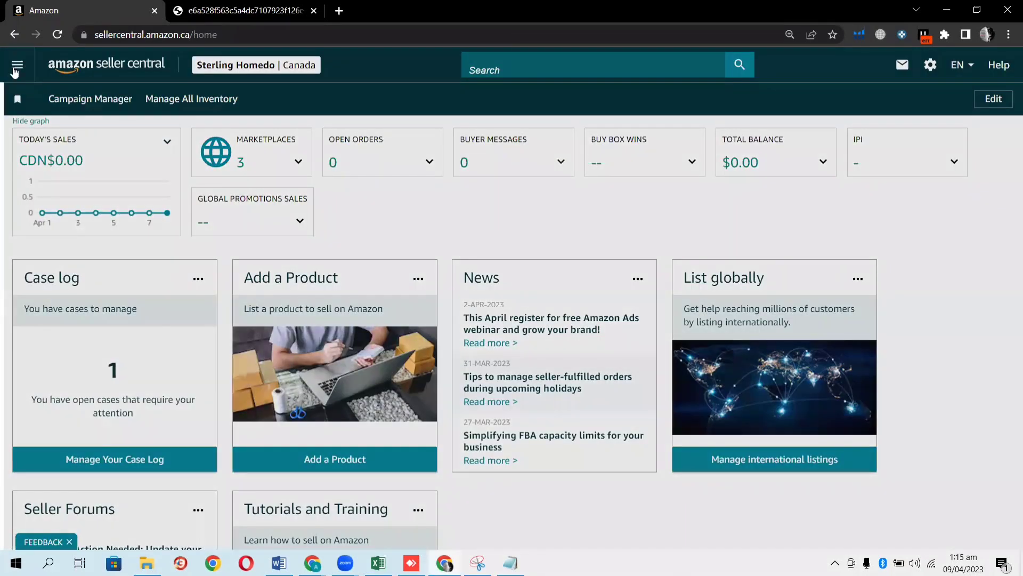
click(15, 71)
mouse_move(27, 101)
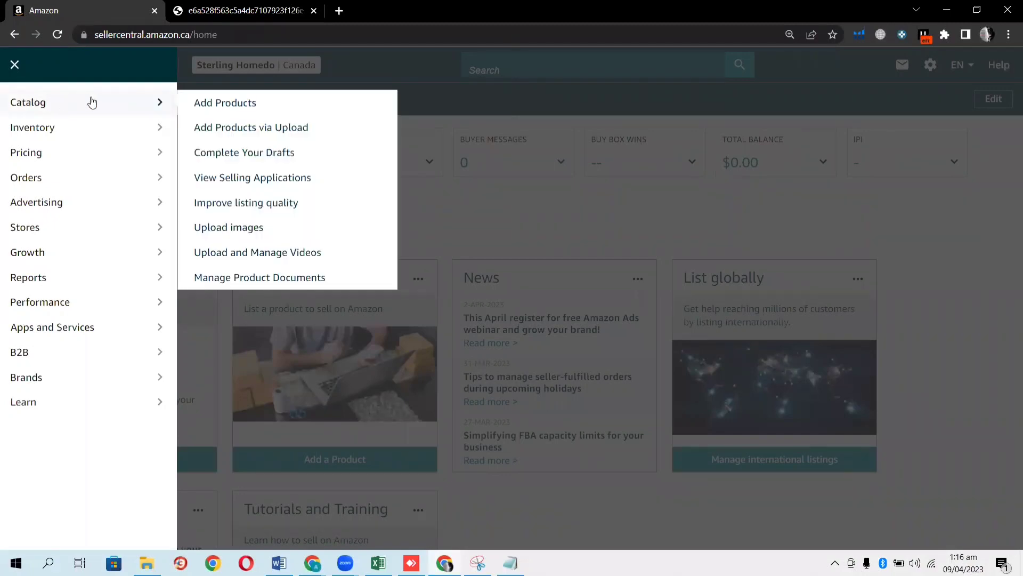
click(223, 105)
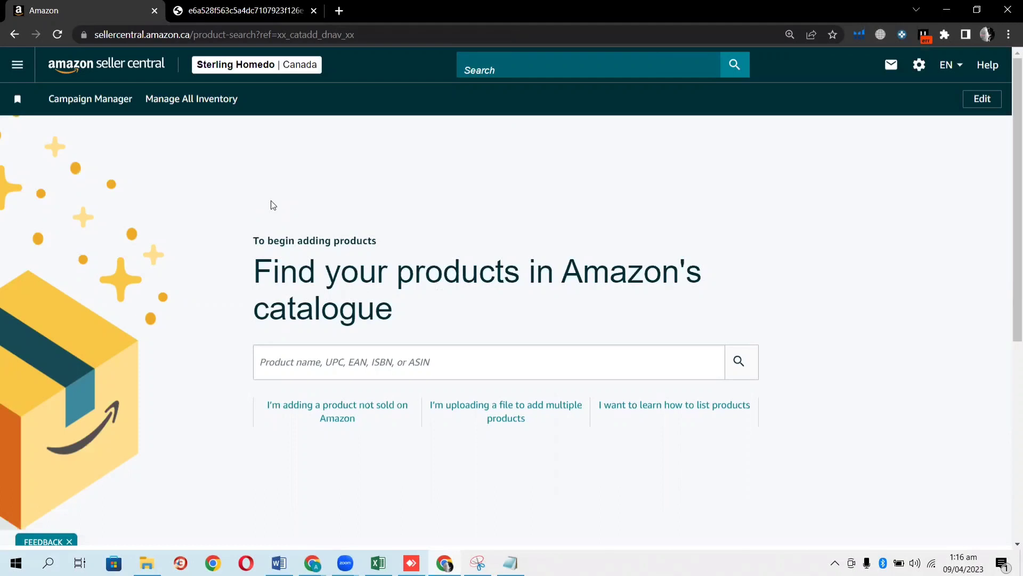
click(340, 416)
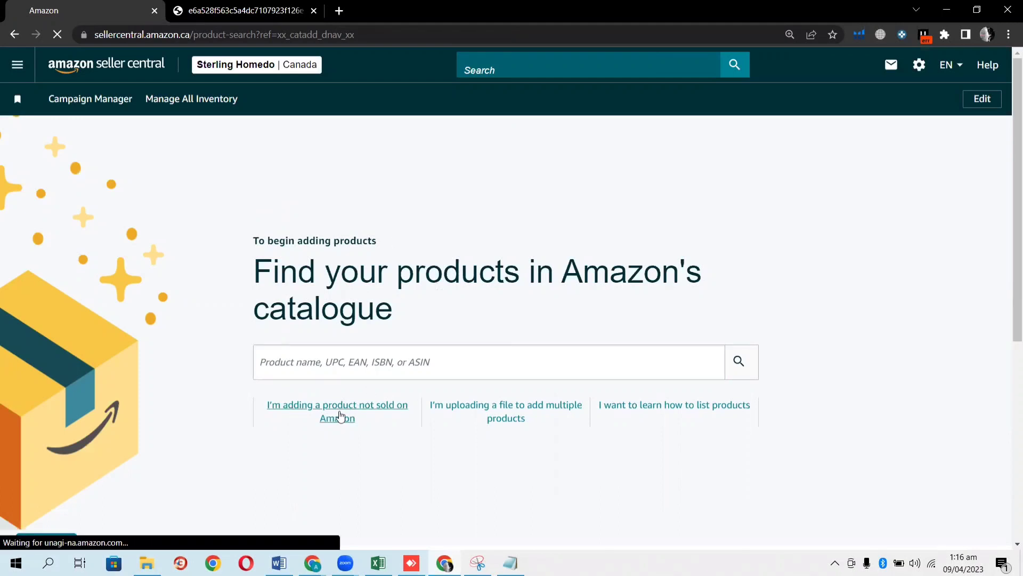
key(ctrl+plus)
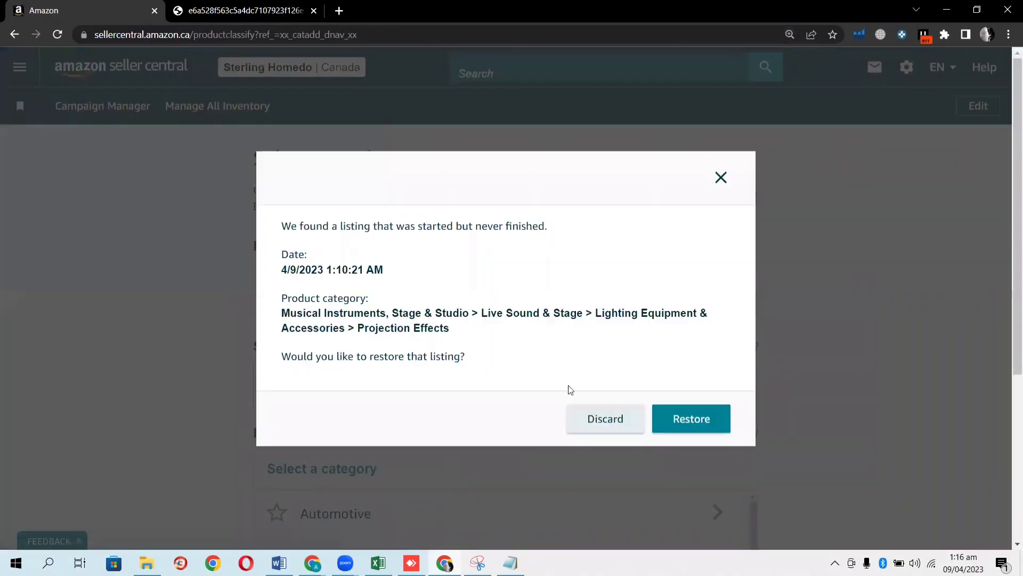
Discard the unfinished listing draft and bring up the category search for the new product
click(603, 419)
scroll(111, 273, down, 3)
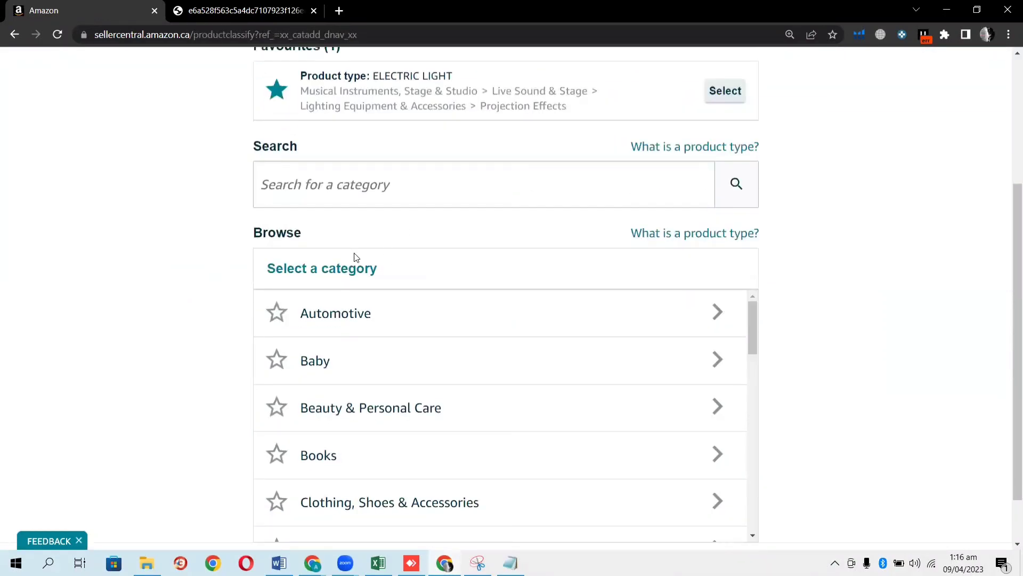
scroll(208, 248, up, 1)
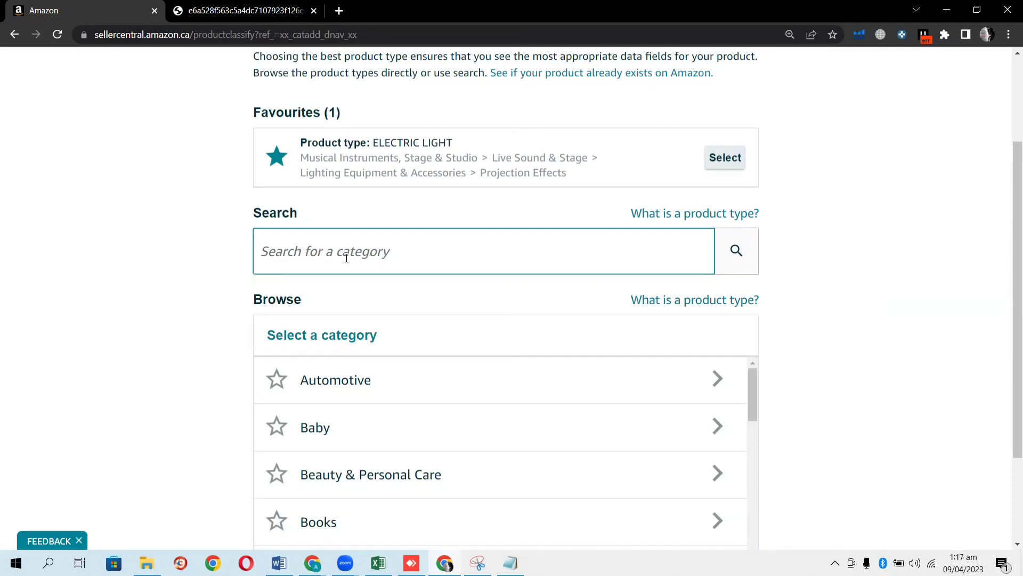
Switch to the Amazon.com store window and search for "Night light Projector"
click(313, 563)
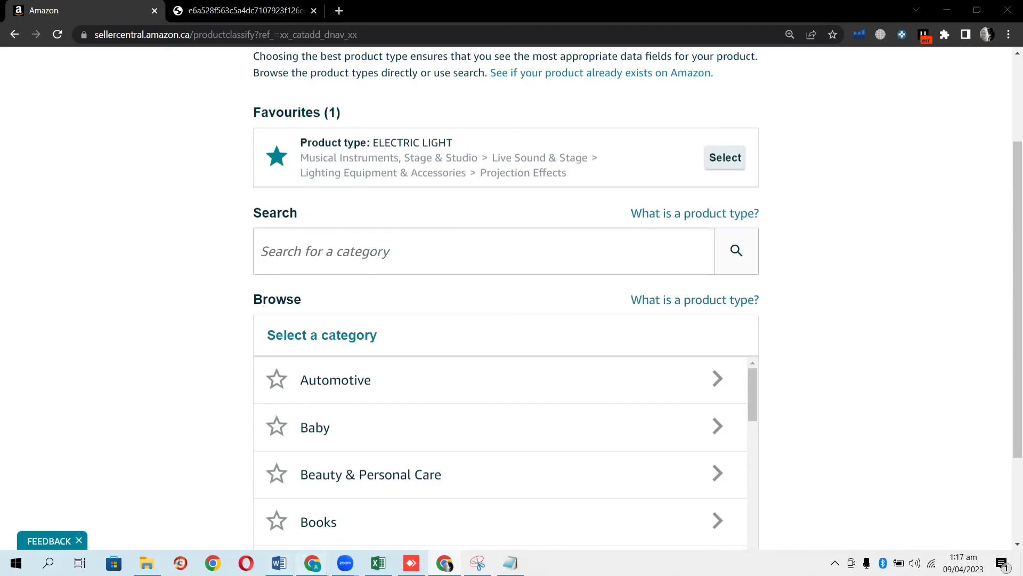
click(234, 516)
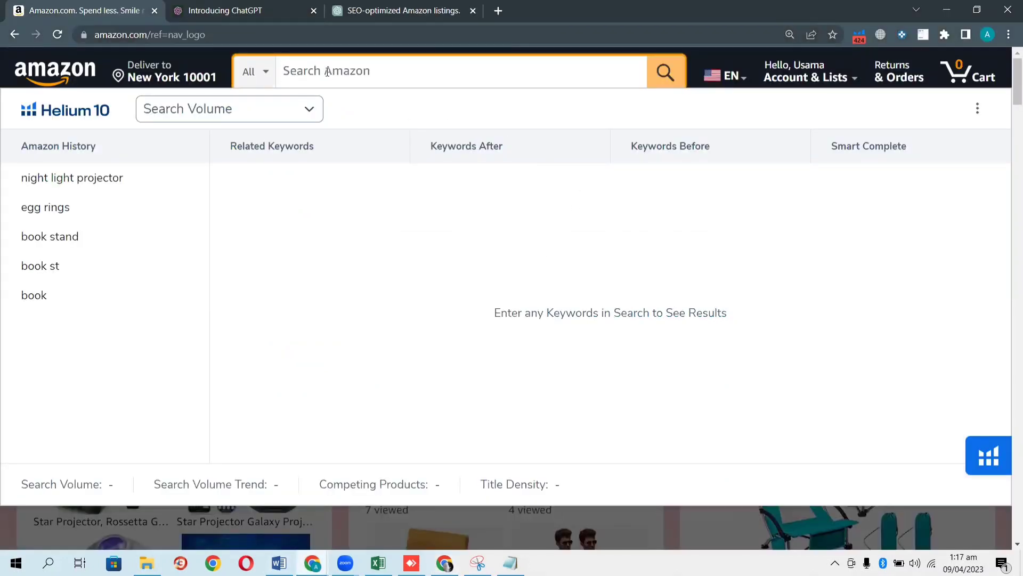
text(Night)
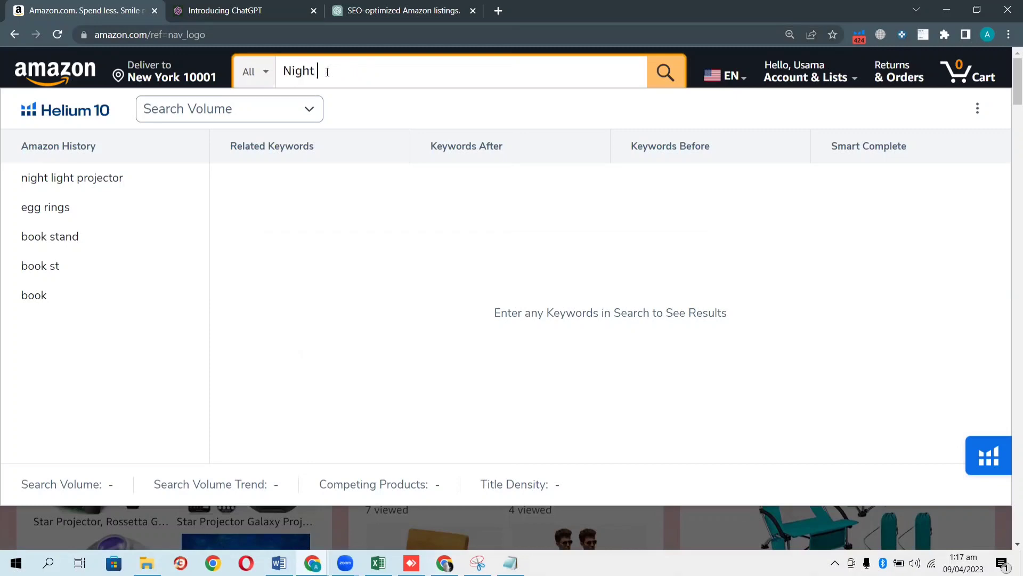
text( light P)
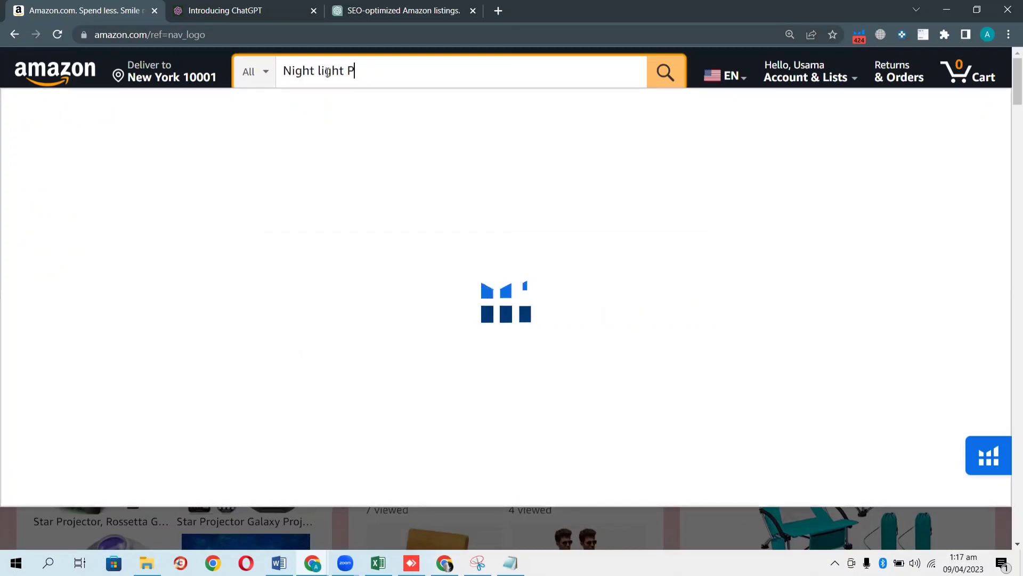
text(roject)
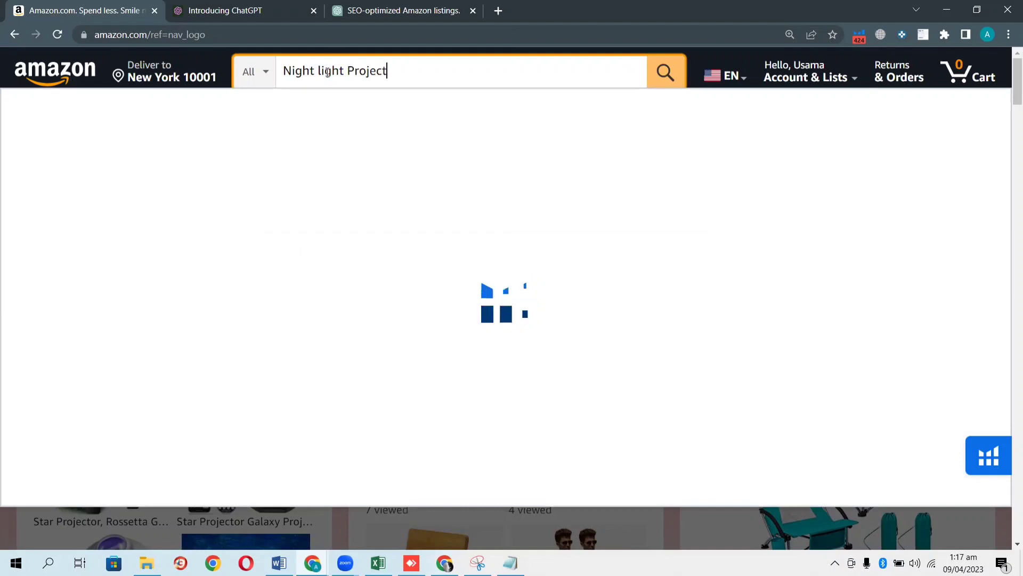
text(or)
key(Return)
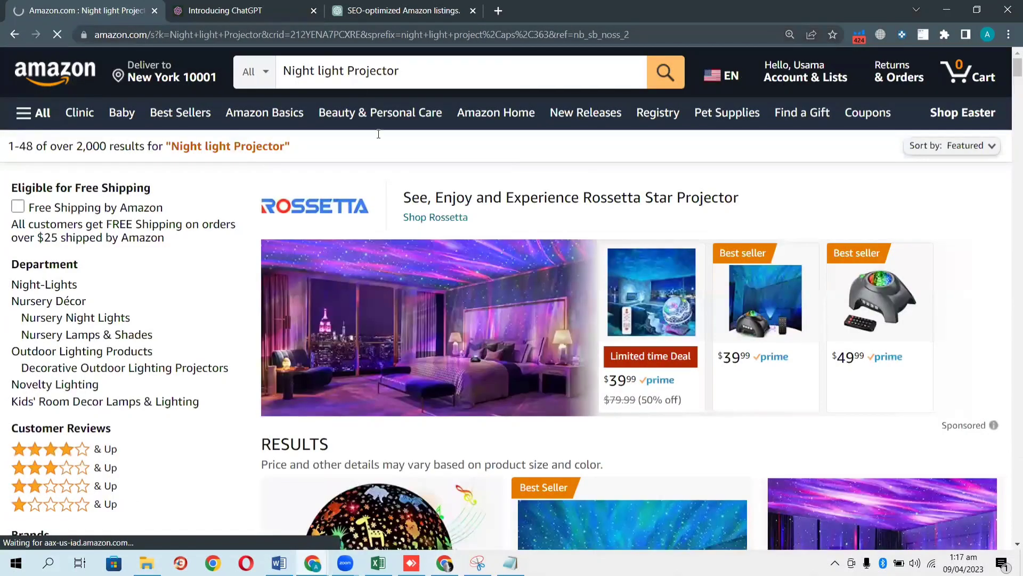
Open the Rossetta Galaxy Star Projector listing from the search results and dismiss the search suggestions
scroll(358, 289, down, 2)
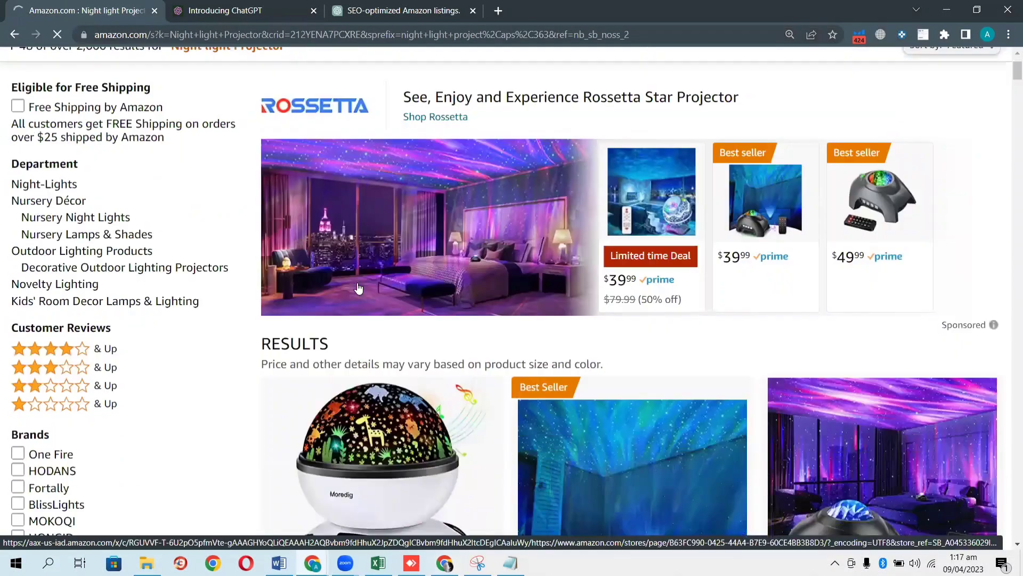
scroll(359, 288, down, 2)
scroll(341, 282, down, 8)
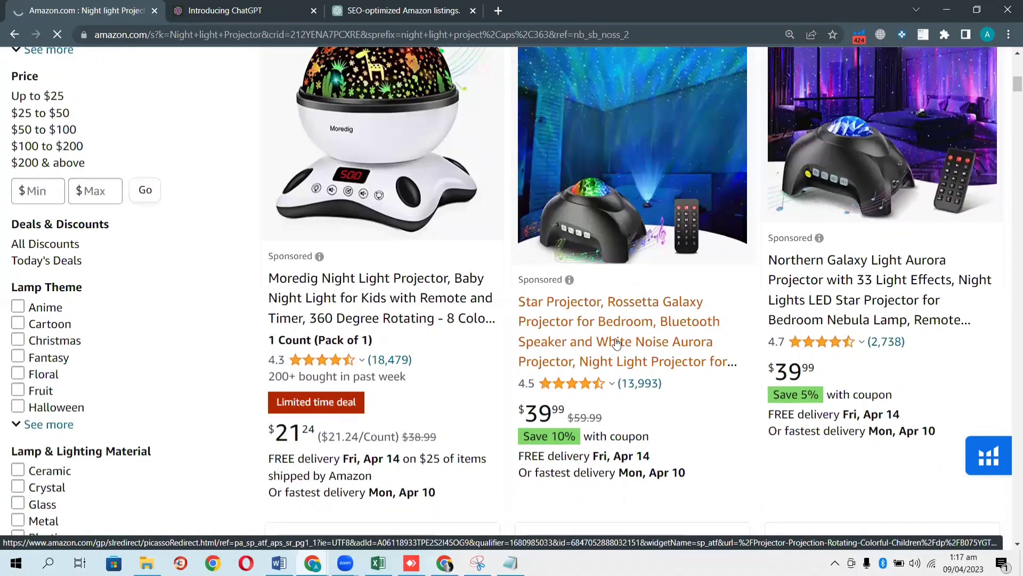
click(616, 343)
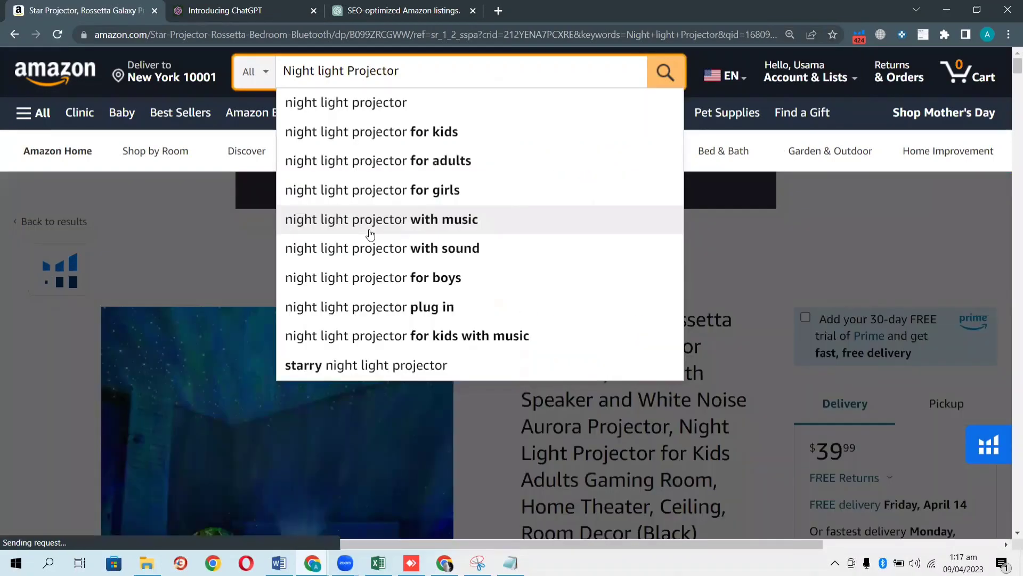
click(807, 194)
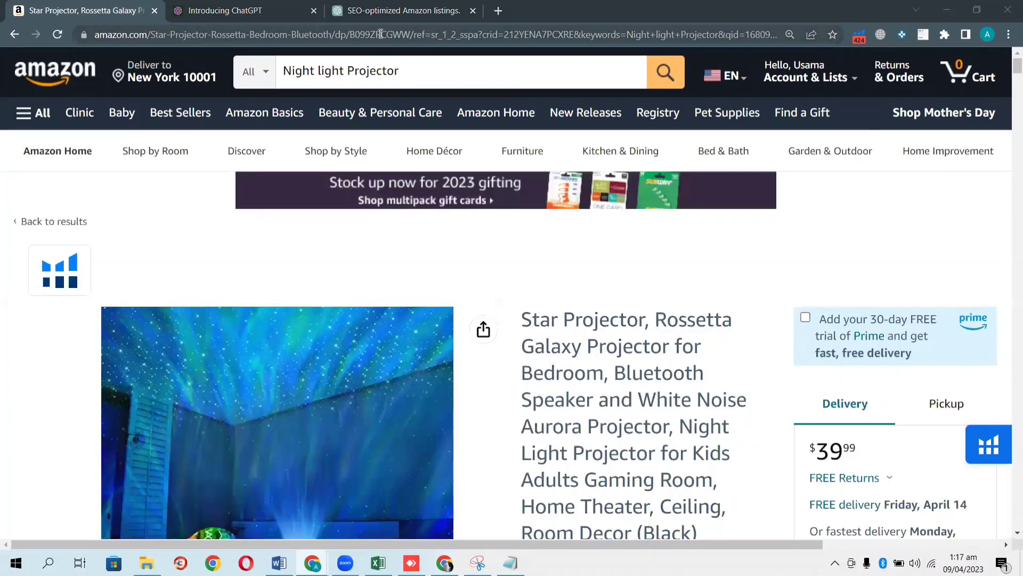
Shorten the listing's address so it ends at /dp/B099ZRCGWW and reload the product page
double_click(433, 34)
click(468, 34)
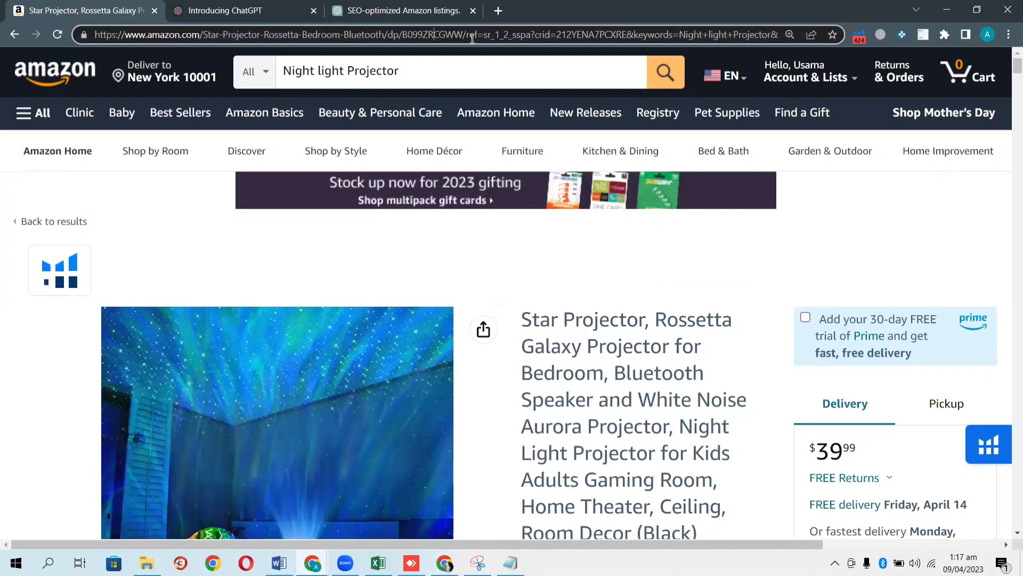
drag(472, 34, 913, 35)
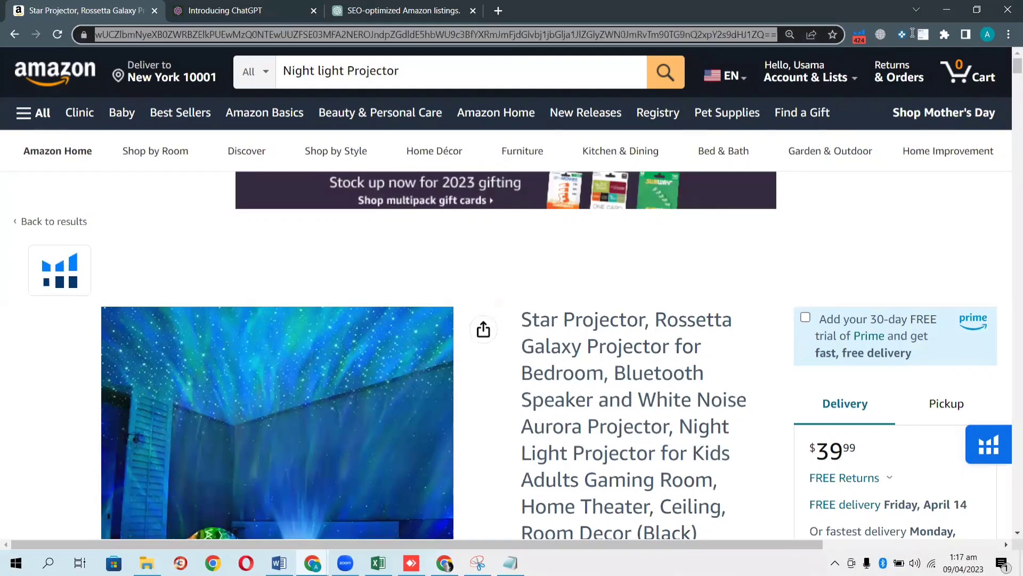
key(BackSpace)
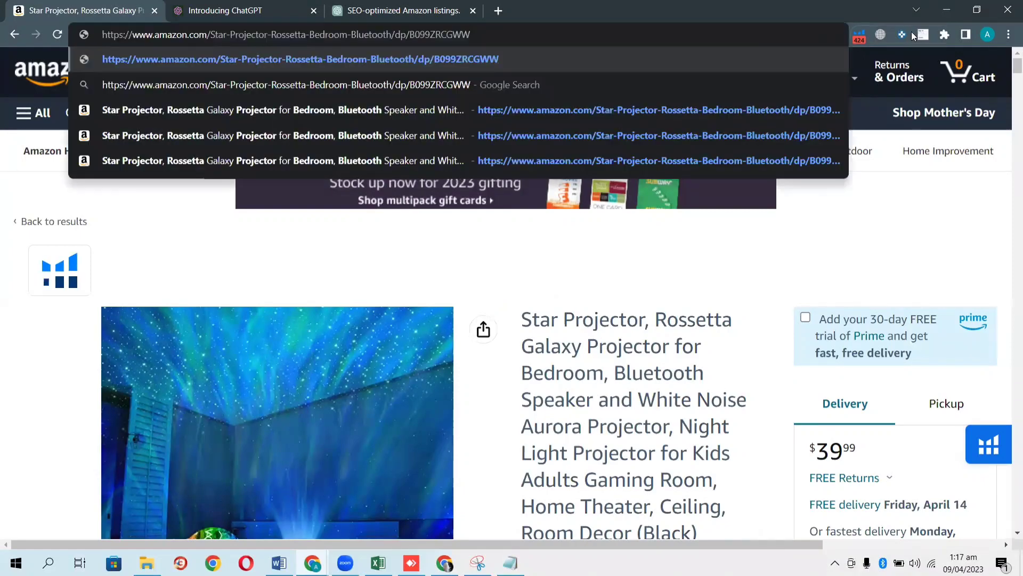
key(Return)
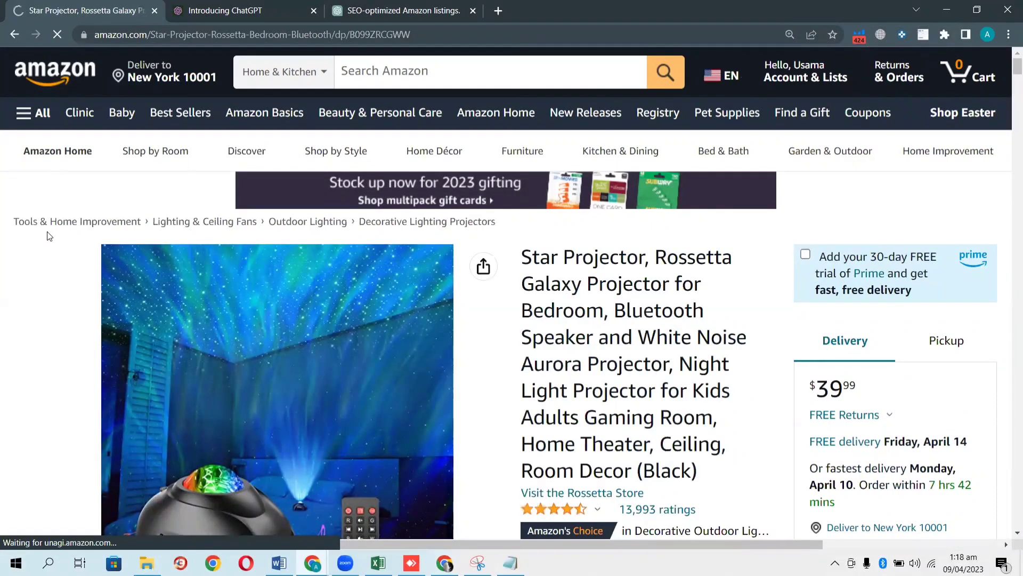
Copy the breadcrumb path from Tools & Home Improvement to Decorative Lighting Projectors above the product
drag(508, 225, 21, 224)
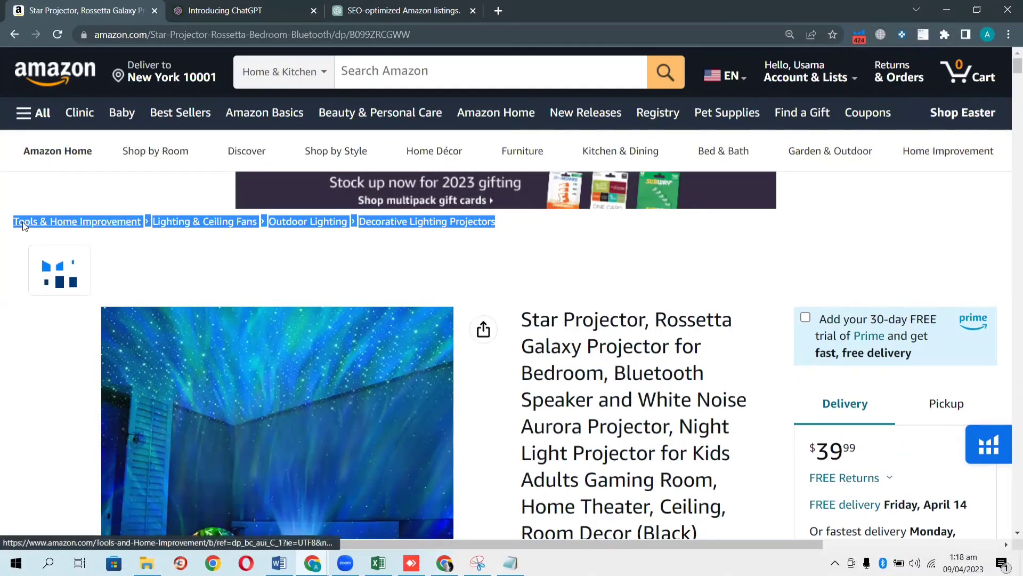
right_click(23, 226)
click(62, 343)
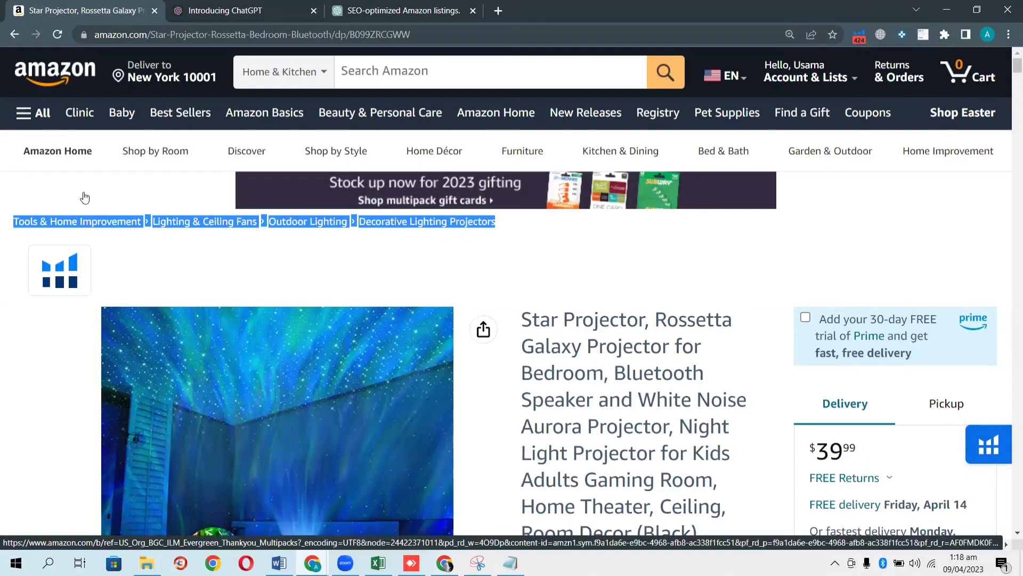
click(75, 199)
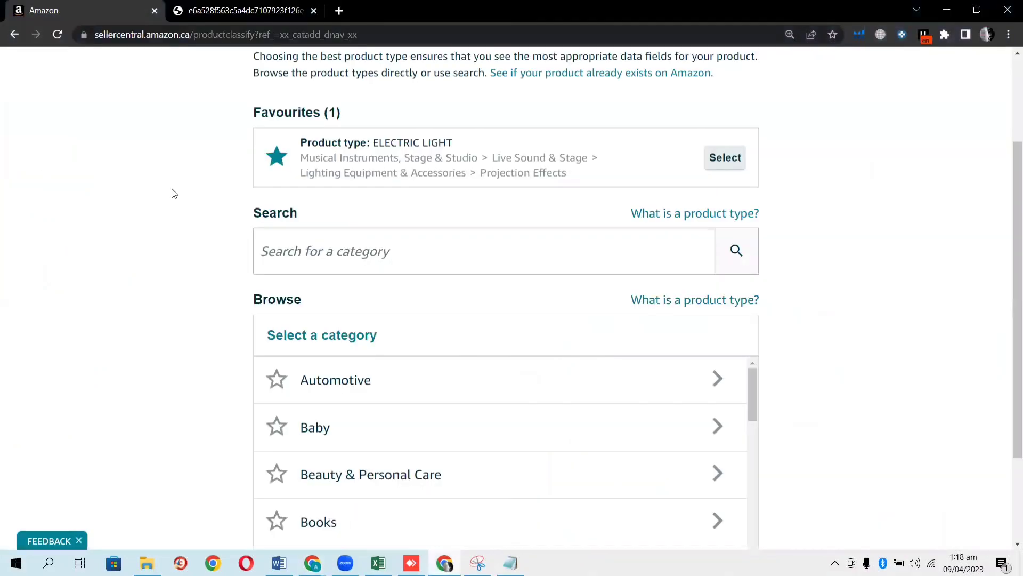
Paste the copied category path into Seller Central's category search and replace its arrow separators with spaces
click(287, 247)
key(ctrl+v)
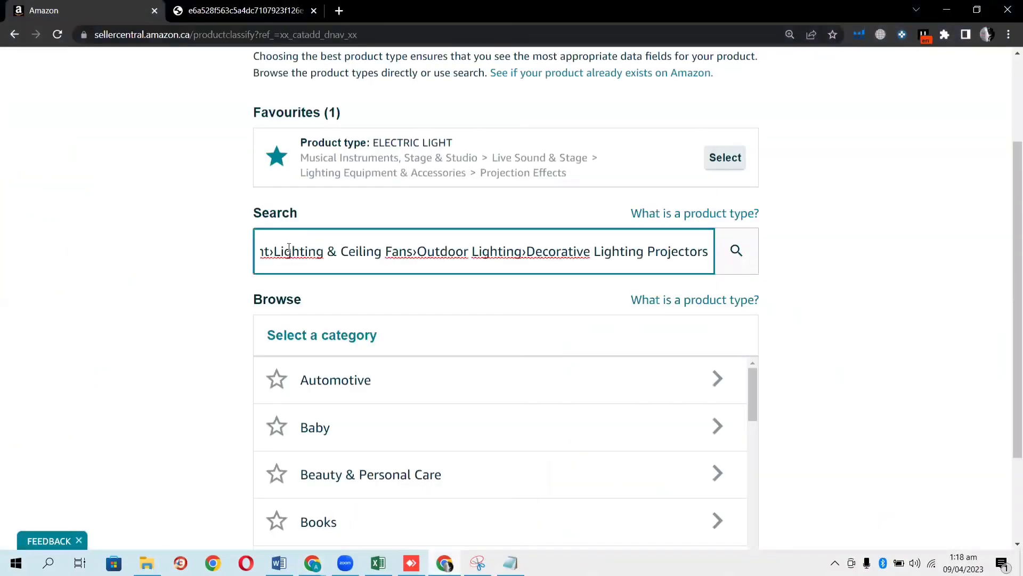
click(530, 256)
key(BackSpace)
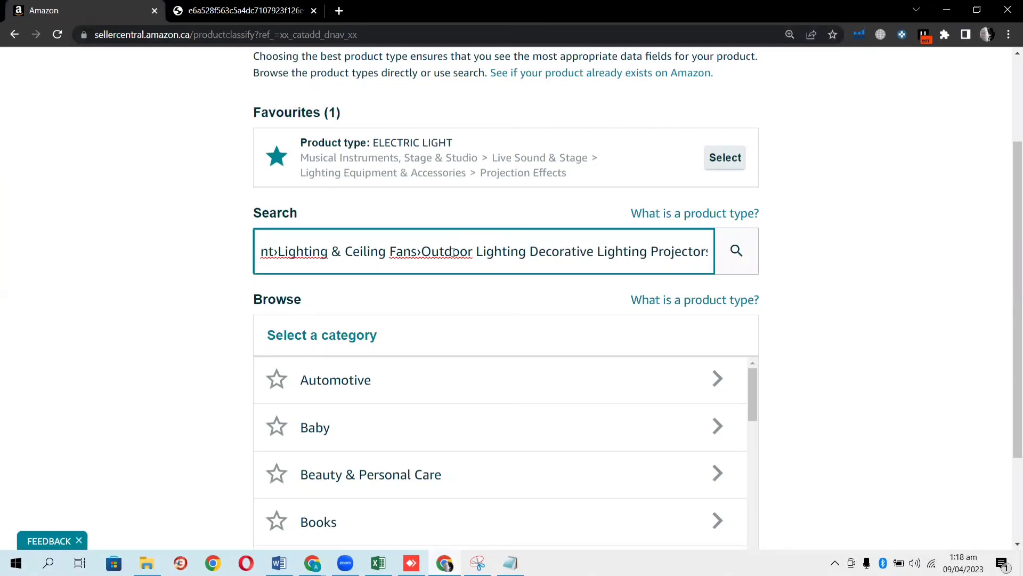
click(423, 251)
key(BackSpace)
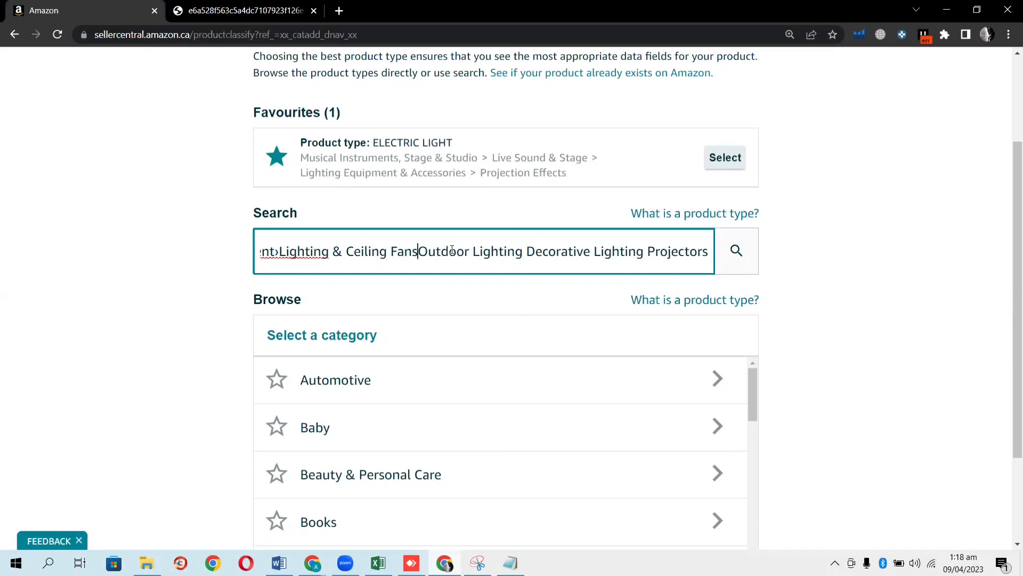
click(280, 251)
key(BackSpace)
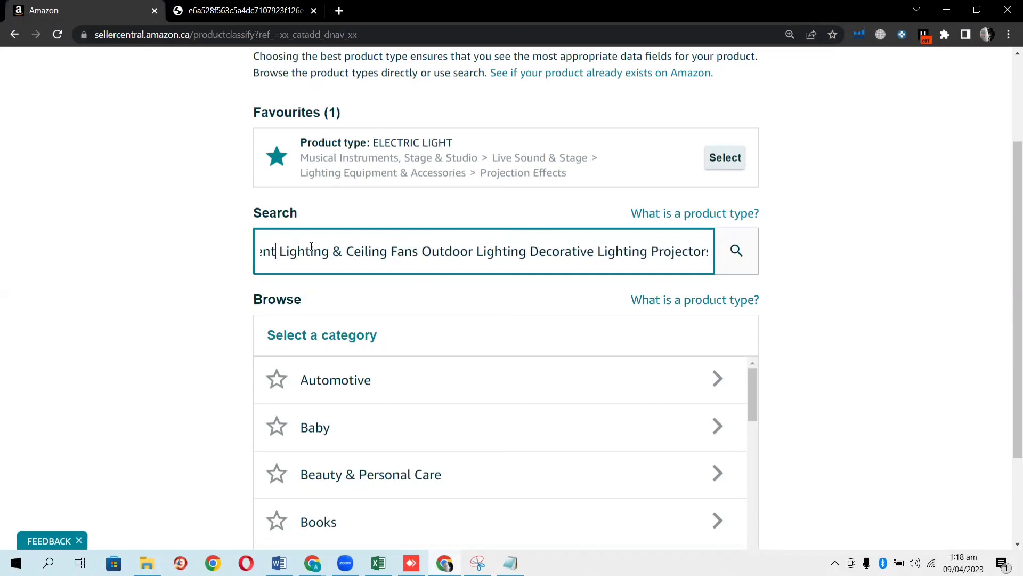
Check the start of the cleaned category path and run the category search with it
key(Left)
key(Left)
key(Left)
key(Left)
key(Left)
key(Left)
key(Left)
key(Left)
key(Left)
key(Left)
key(Left)
key(Left)
key(Left)
key(Left)
key(Left)
key(Left)
key(Left)
key(Left)
key(Left)
key(Left)
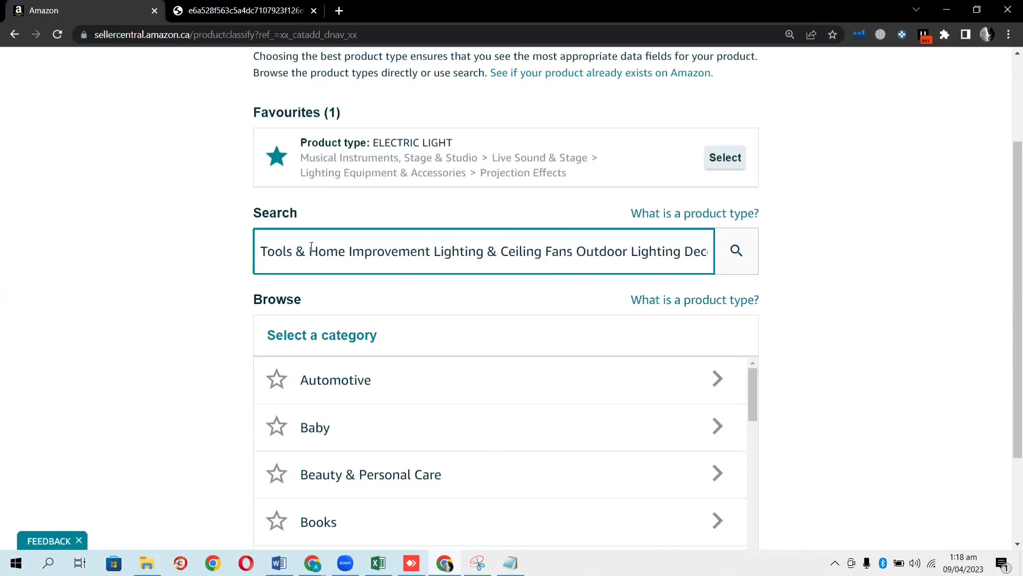
click(734, 252)
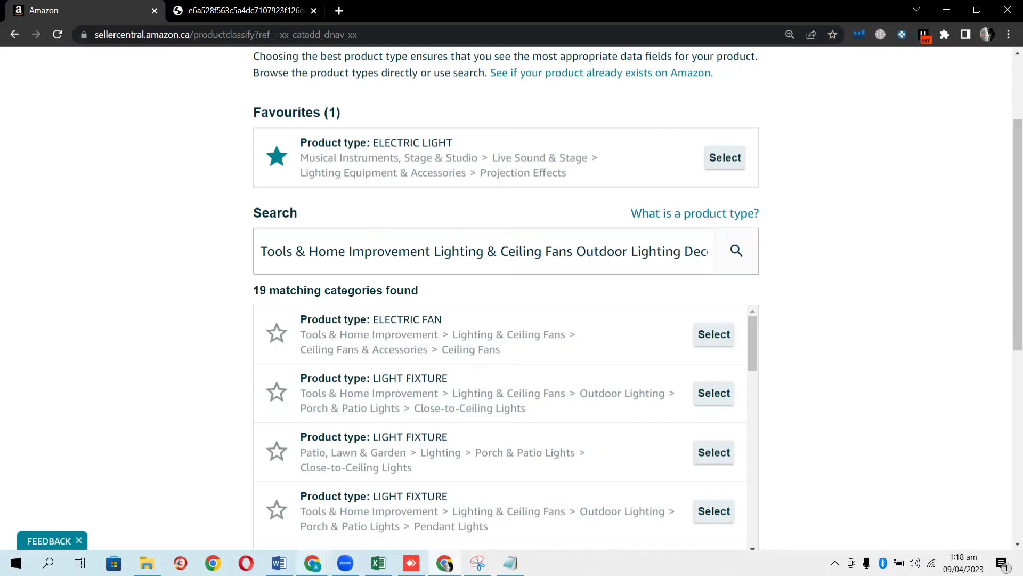
Go back to the Star Projector product page in the other Chrome window to check its category path, and return to Seller Central
mouse_move(312, 560)
click(235, 490)
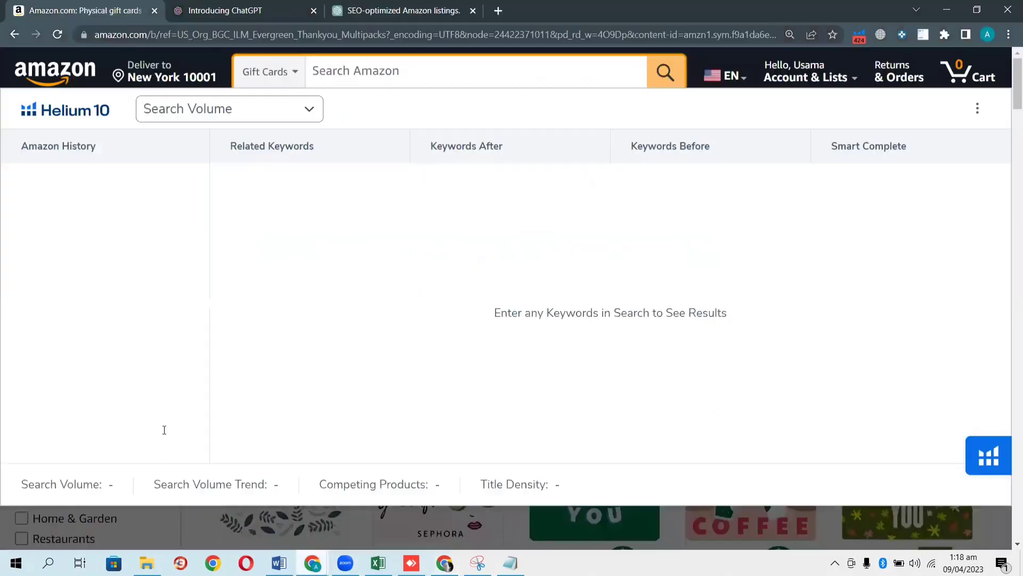
click(15, 34)
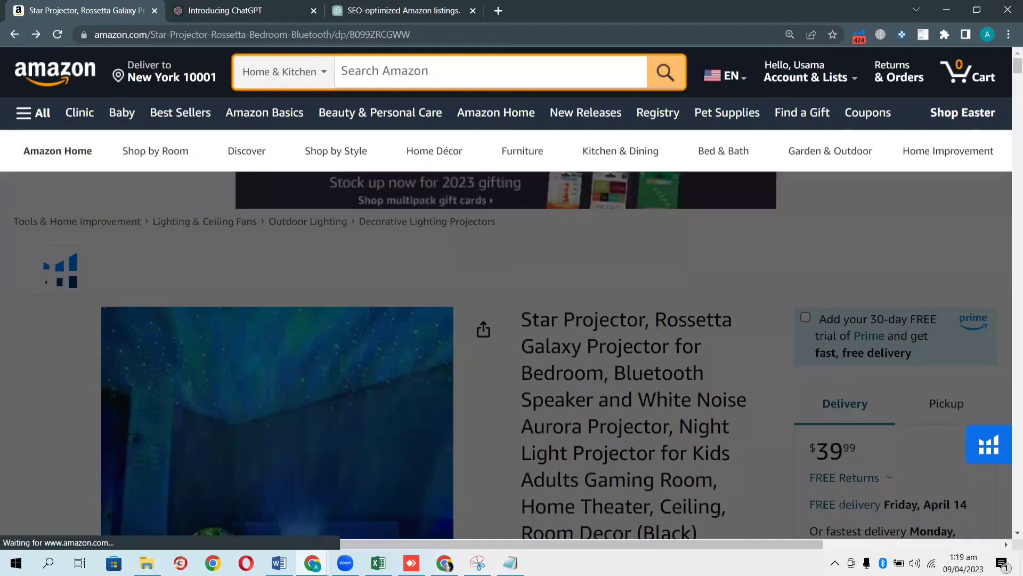
click(444, 563)
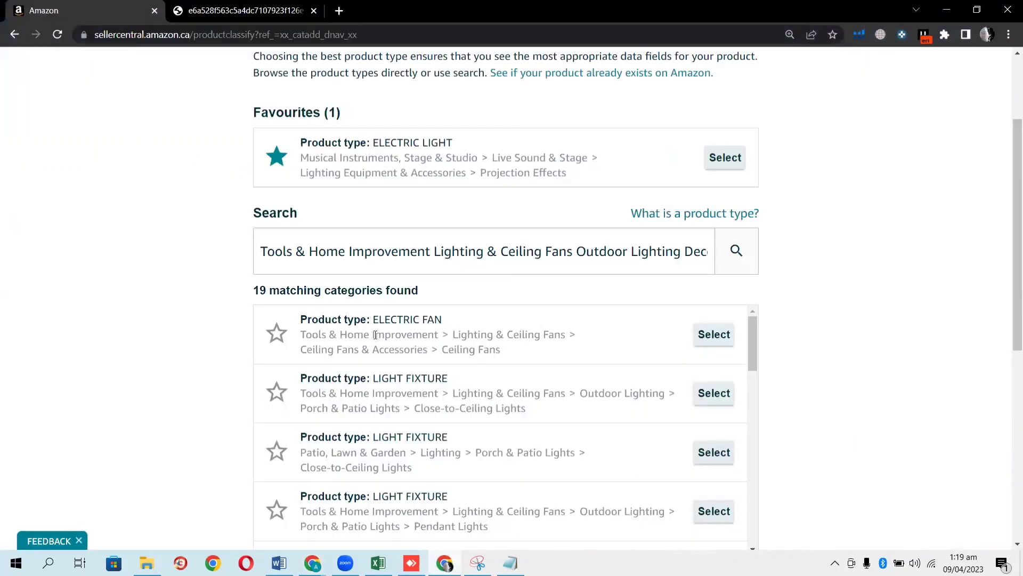
Compare the matching categories in the search results with the Star Projector page's category path, looking for a decorative lighting projector entry
scroll(500, 357, down, 3)
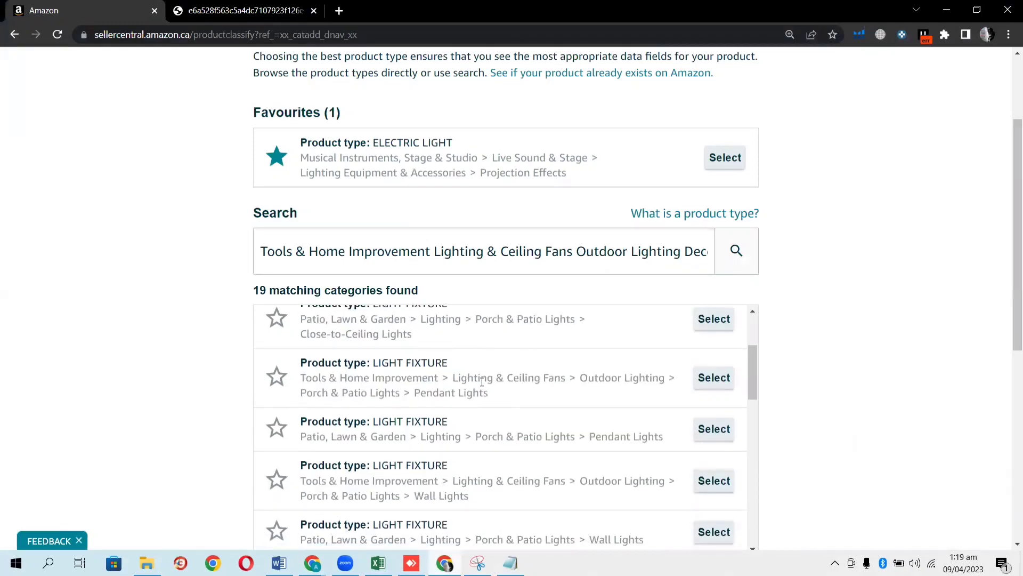
scroll(485, 378, down, 1)
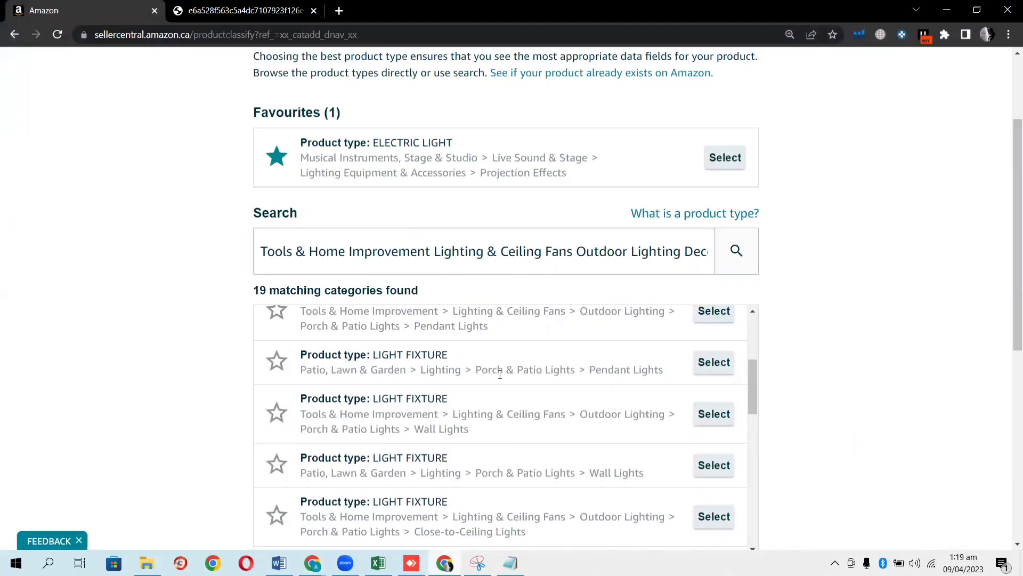
scroll(499, 374, down, 3)
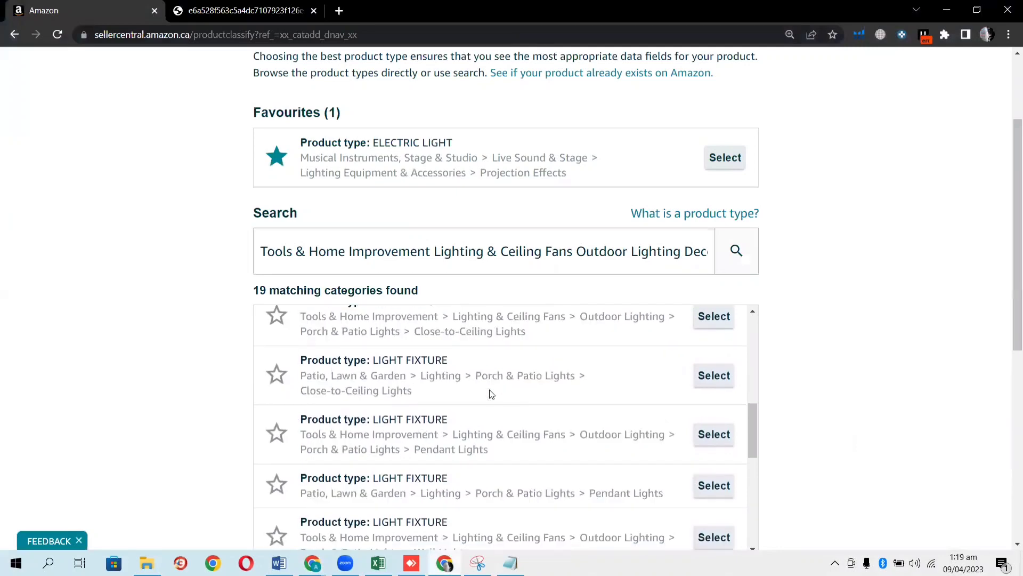
scroll(490, 395, down, 2)
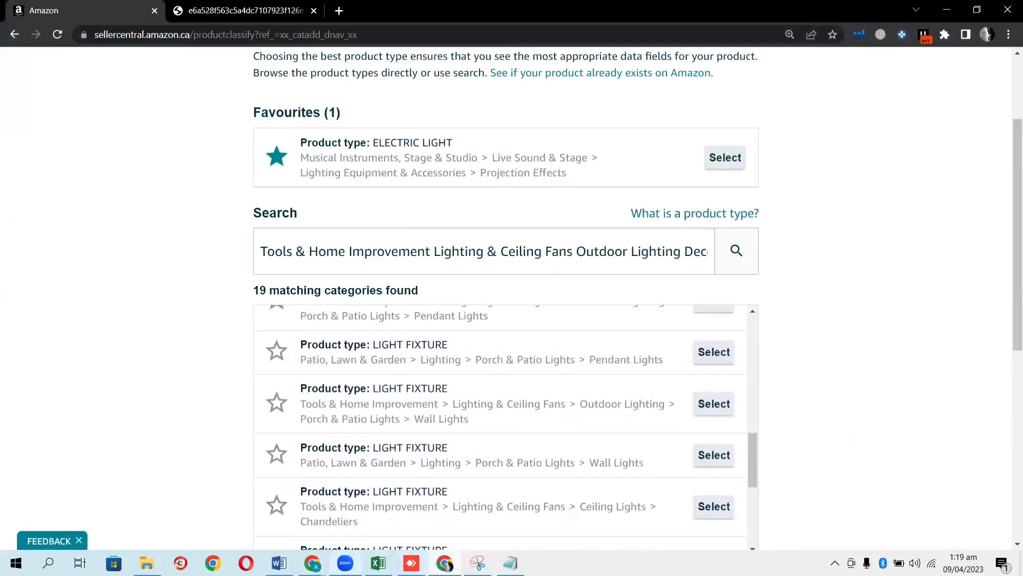
mouse_move(312, 563)
click(240, 501)
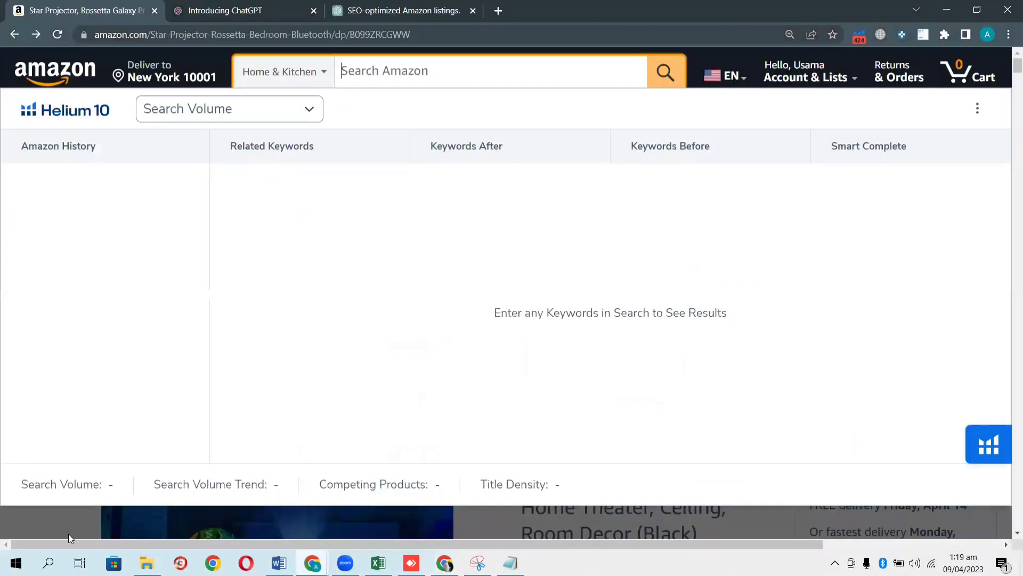
click(59, 529)
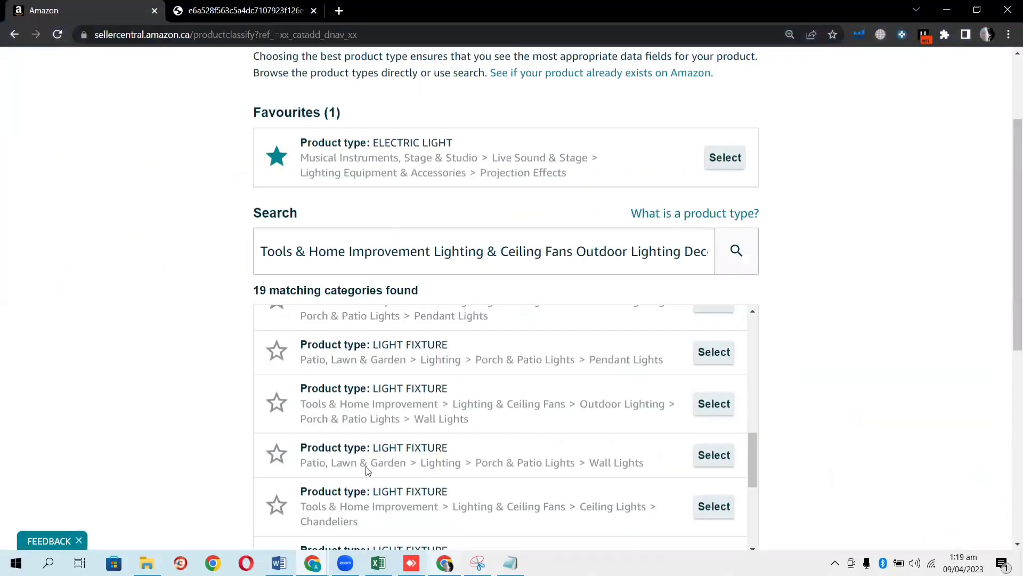
scroll(432, 410, down, 5)
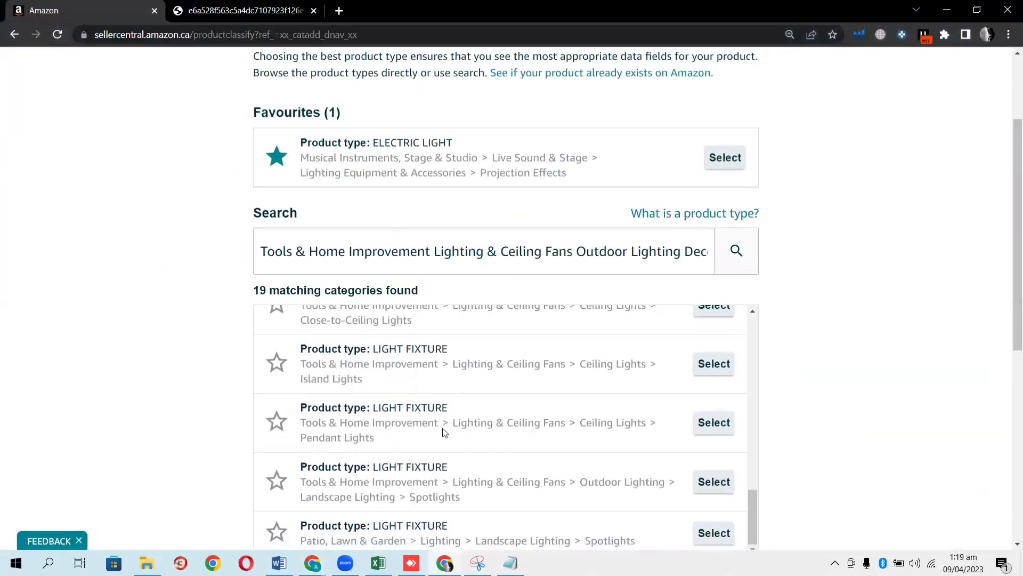
scroll(448, 430, down, 3)
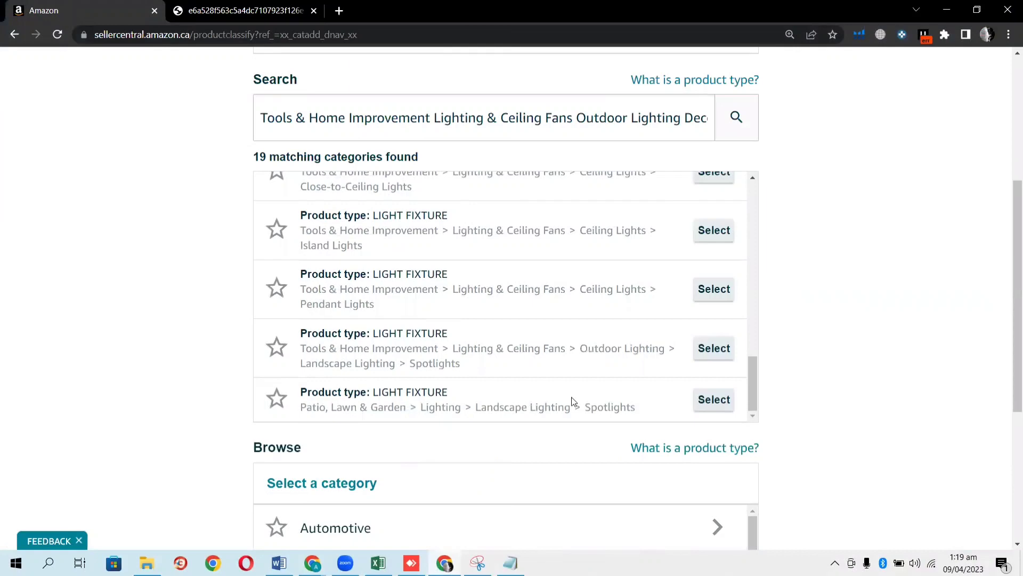
scroll(573, 401, up, 5)
scroll(573, 401, down, 2)
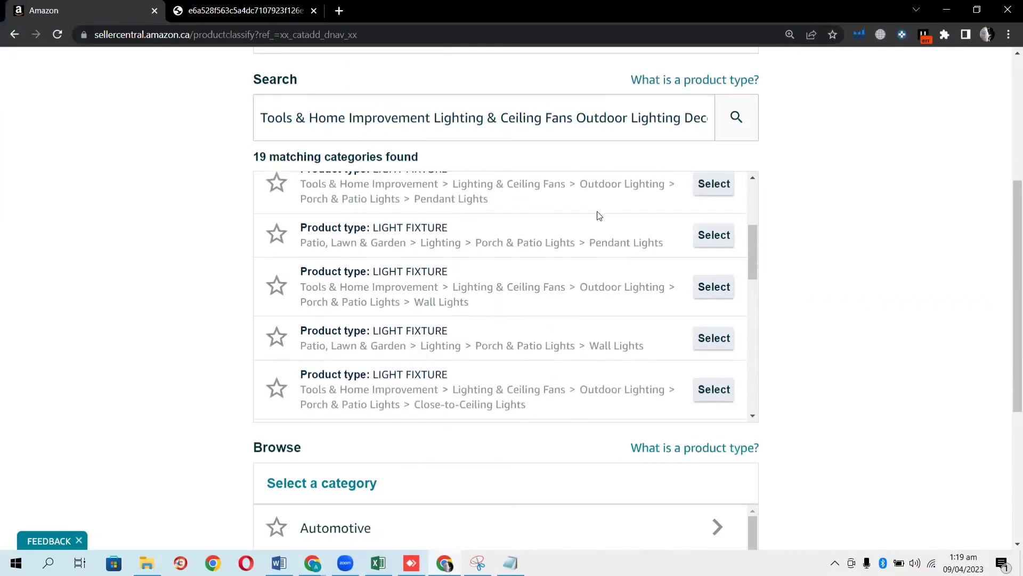
Shorten the category search text to "Lighting Projectors" and run the search again
click(580, 117)
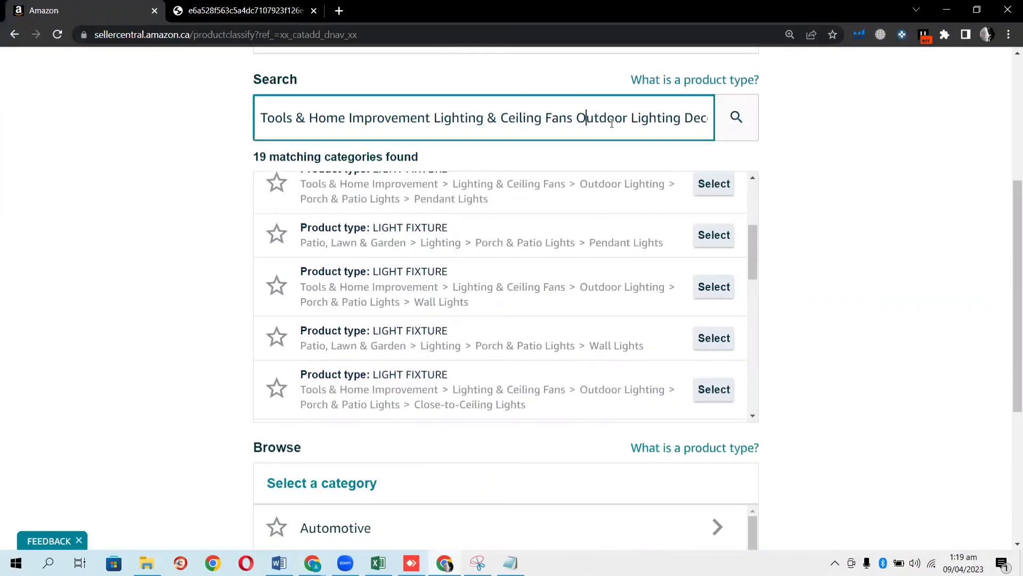
key(Right)
key(Right)
key(Right)
key(Right)
key(Right)
key(Right)
key(Right)
key(Right)
key(Right)
key(Right)
key(Right)
key(Right)
key(Right)
key(Right)
key(Right)
key(Right)
key(Right)
key(Right)
key(Right)
key(Right)
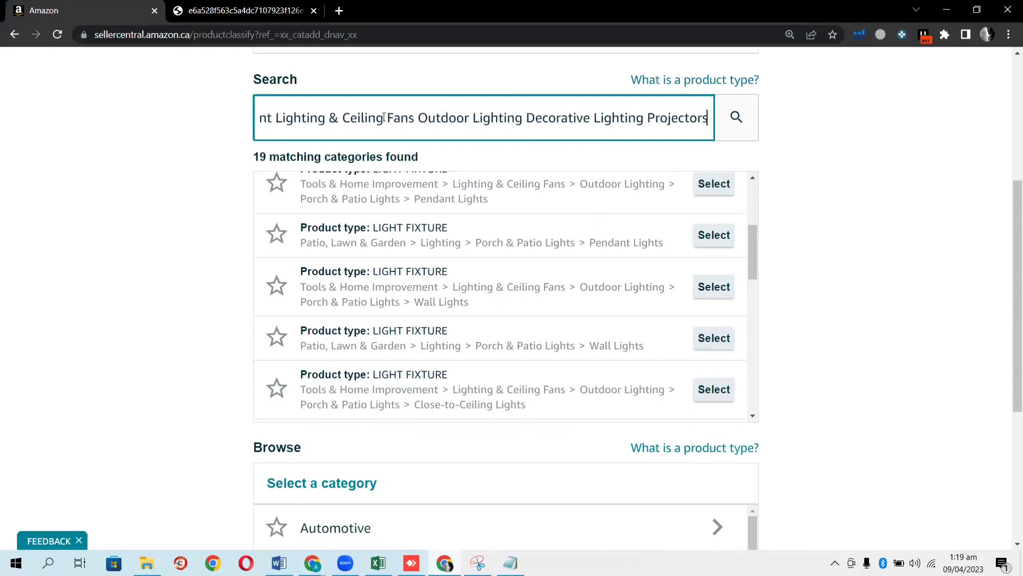
click(422, 118)
click(596, 118)
key(BackSpace)
key(BackSpace)
key(BackSpace)
key(BackSpace)
key(BackSpace)
key(BackSpace)
key(BackSpace)
key(BackSpace)
key(BackSpace)
key(BackSpace)
key(BackSpace)
key(BackSpace)
key(BackSpace)
key(BackSpace)
key(BackSpace)
key(BackSpace)
key(BackSpace)
key(BackSpace)
key(BackSpace)
key(BackSpace)
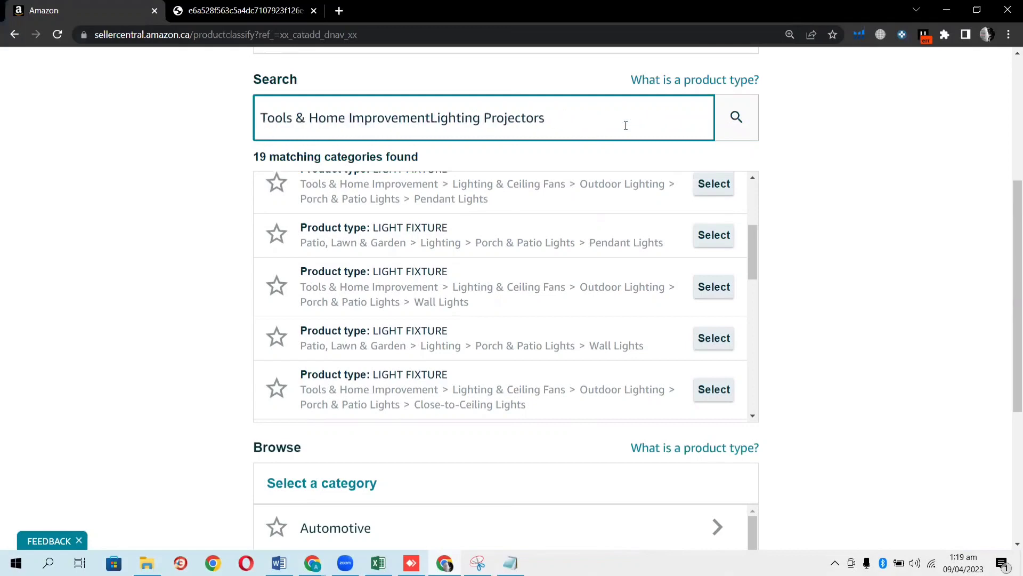
key(BackSpace)
key(BackSpace)
key(BackSpace)
key(BackSpace)
key(BackSpace)
key(BackSpace)
key(BackSpace)
key(BackSpace)
key(BackSpace)
key(BackSpace)
key(BackSpace)
key(BackSpace)
key(BackSpace)
key(BackSpace)
key(BackSpace)
key(BackSpace)
key(BackSpace)
key(BackSpace)
key(BackSpace)
key(BackSpace)
click(735, 119)
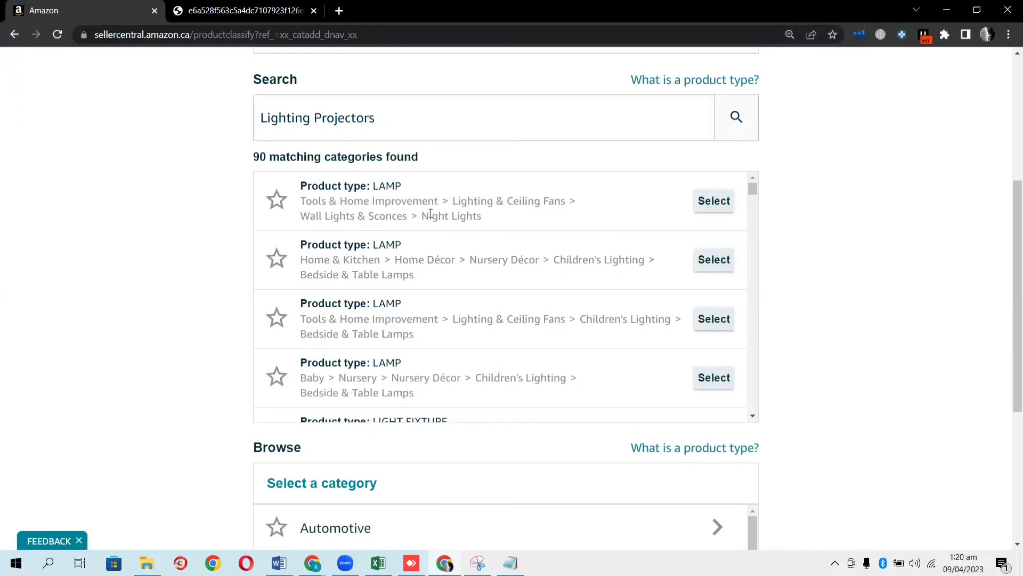
Look through the categories matching "Lighting Projectors" for a product type that suits a night light projector
scroll(466, 218, down, 5)
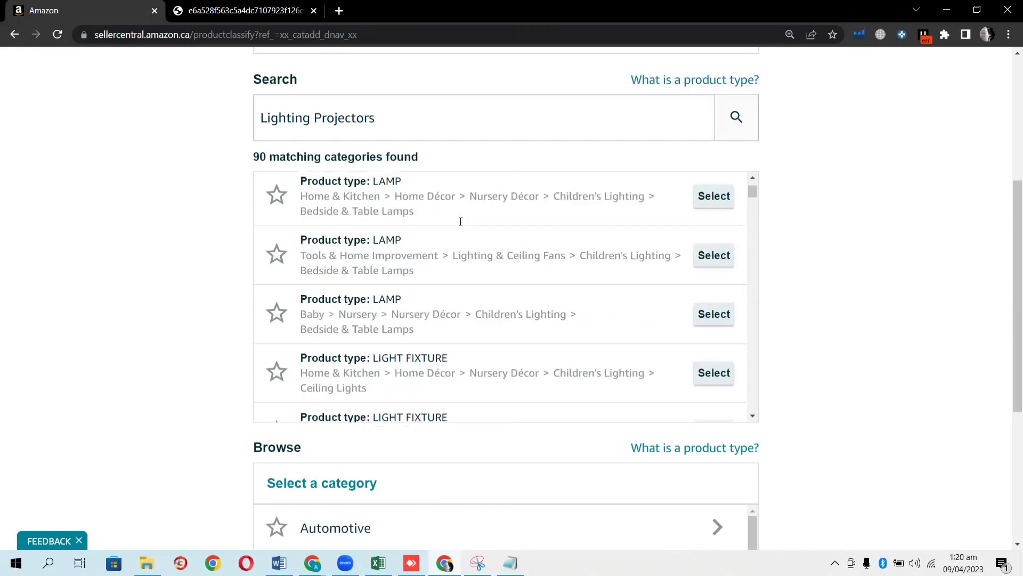
scroll(463, 234, down, 7)
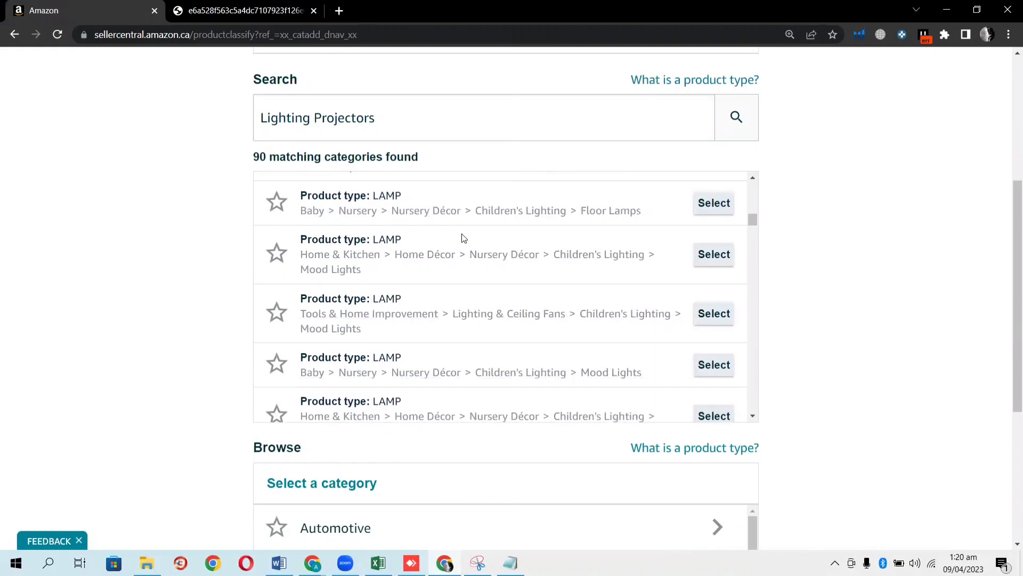
scroll(432, 271, down, 6)
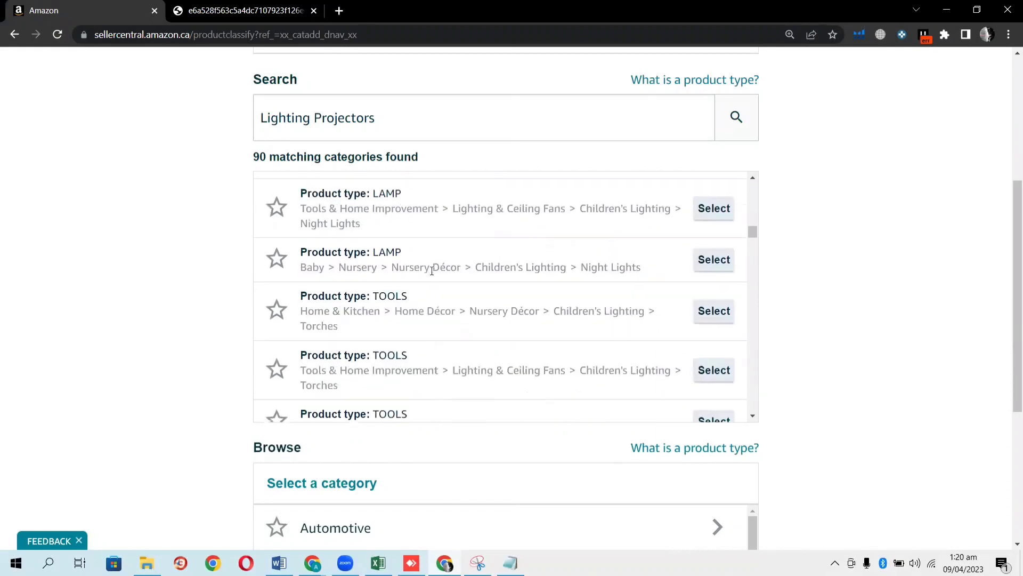
scroll(432, 271, up, 3)
scroll(425, 302, down, 12)
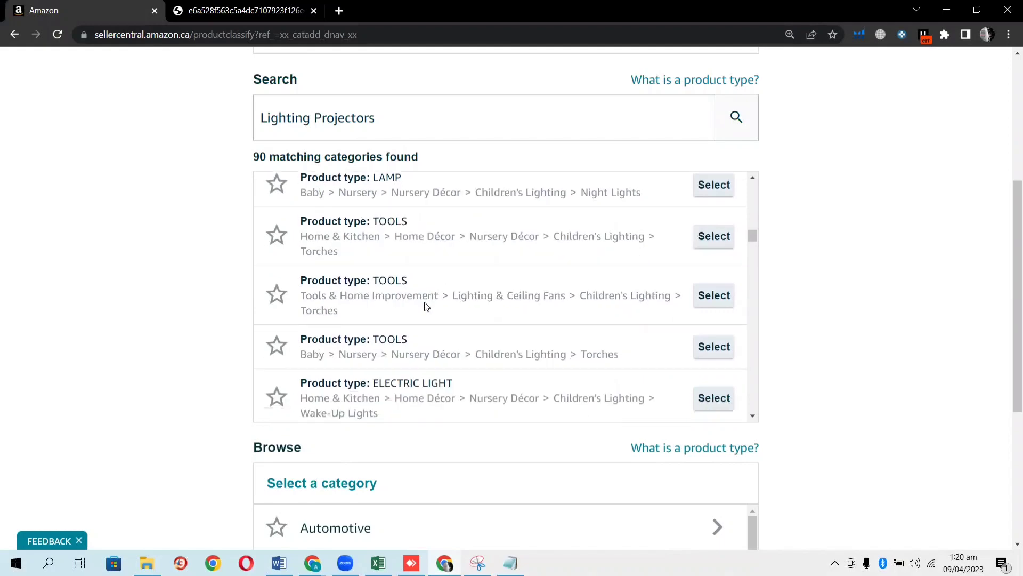
scroll(425, 306, down, 3)
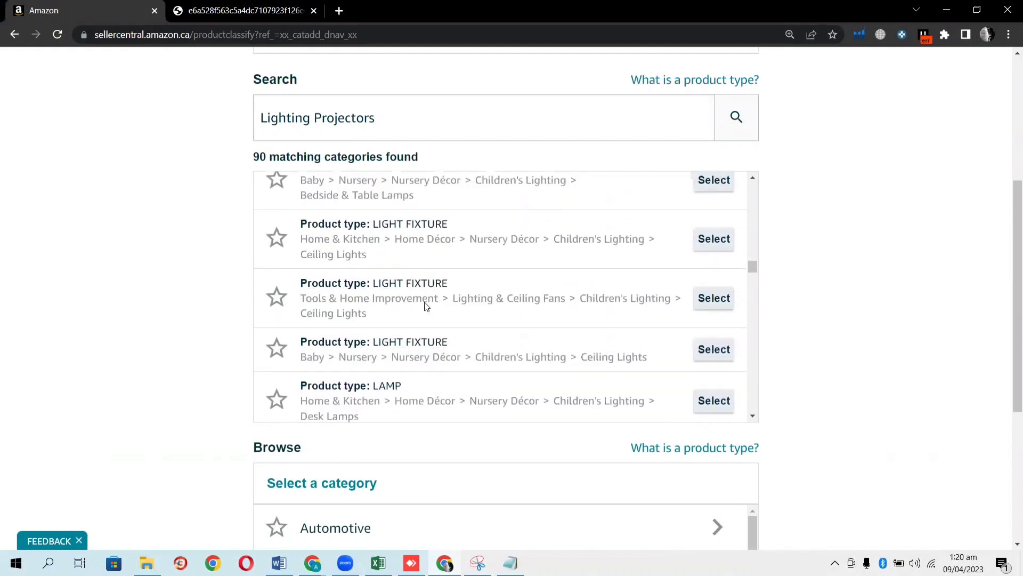
scroll(426, 307, down, 8)
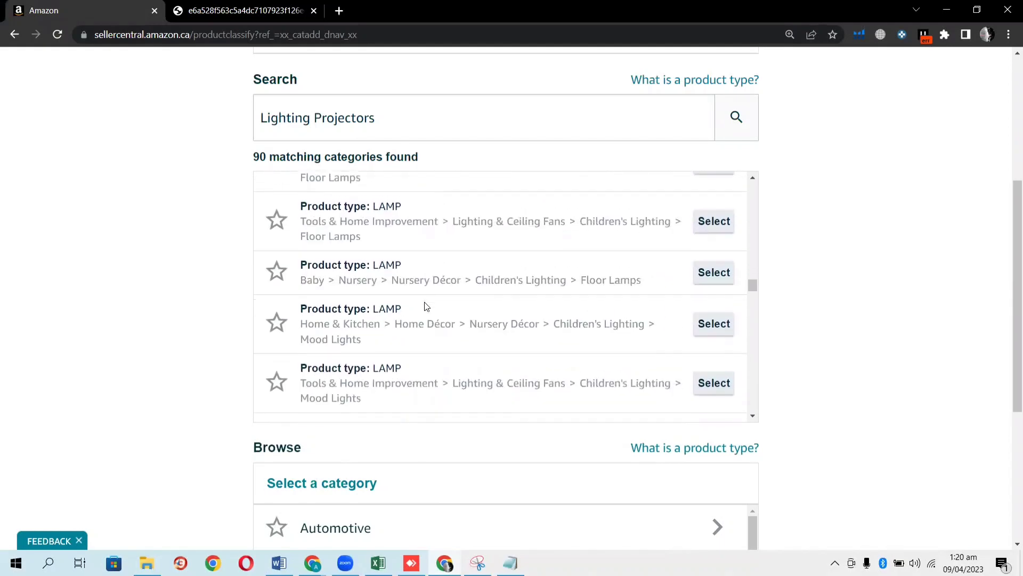
scroll(427, 306, down, 10)
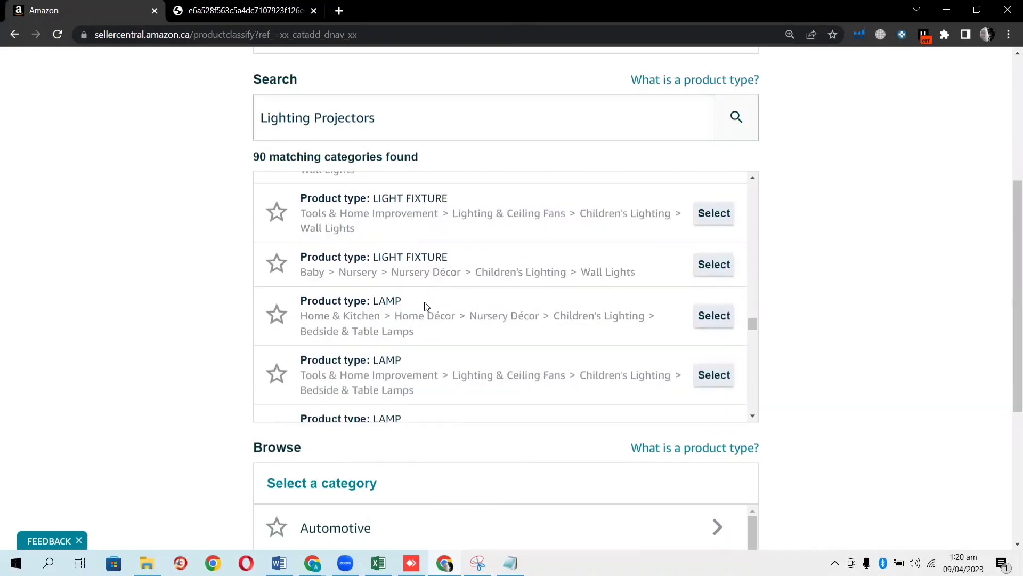
scroll(426, 307, down, 10)
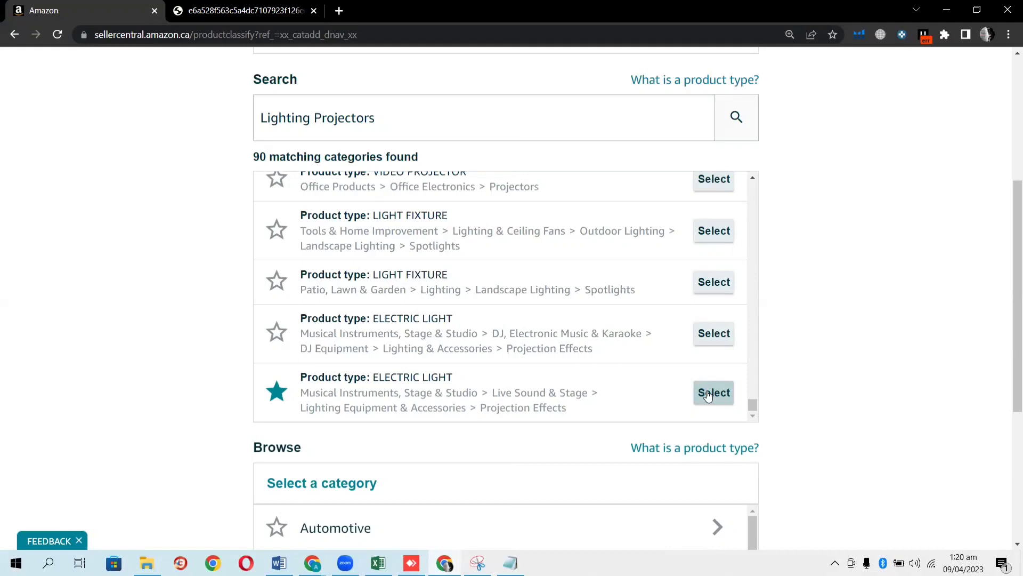
Browse the category tree down to Baby > Gifts & Stationery > Gift Sets, and close that path to return to the category list
scroll(806, 384, down, 2)
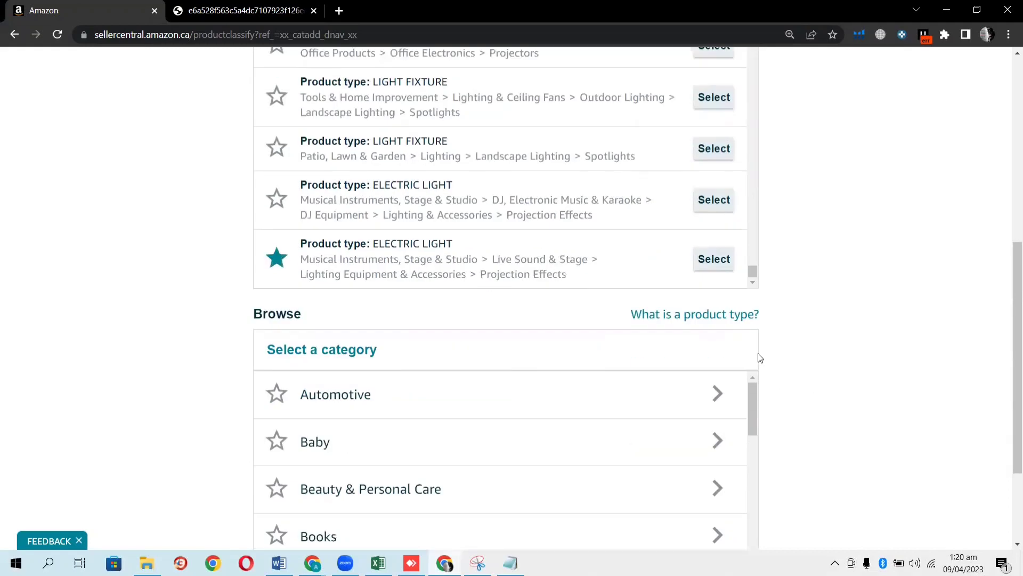
scroll(844, 322, down, 1)
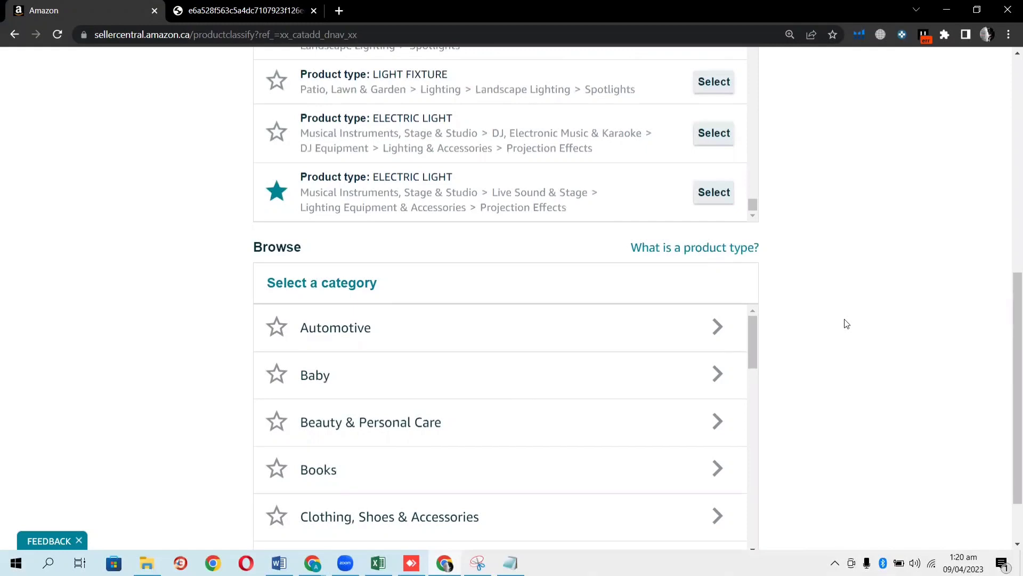
scroll(560, 405, down, 2)
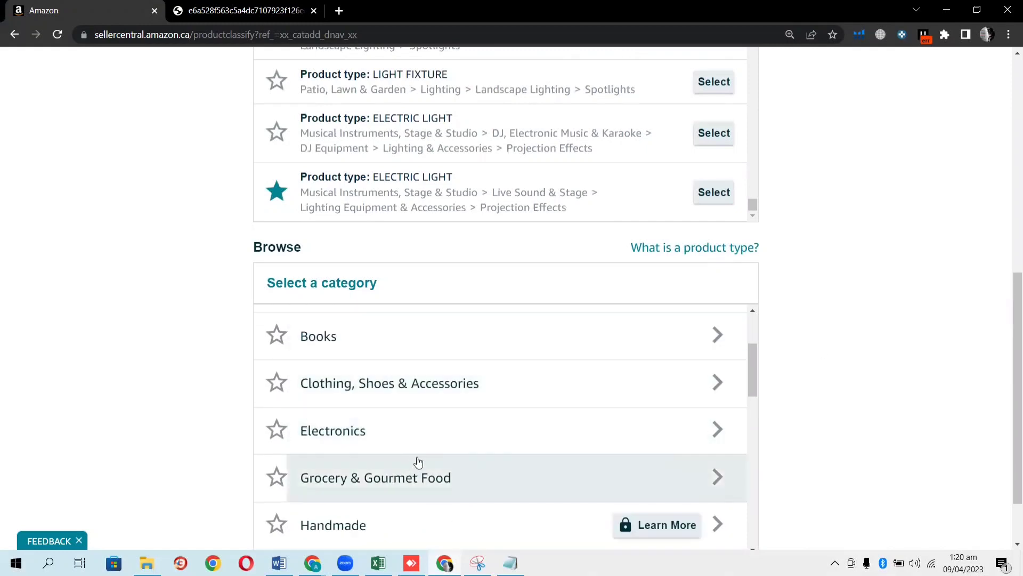
scroll(480, 437, up, 1)
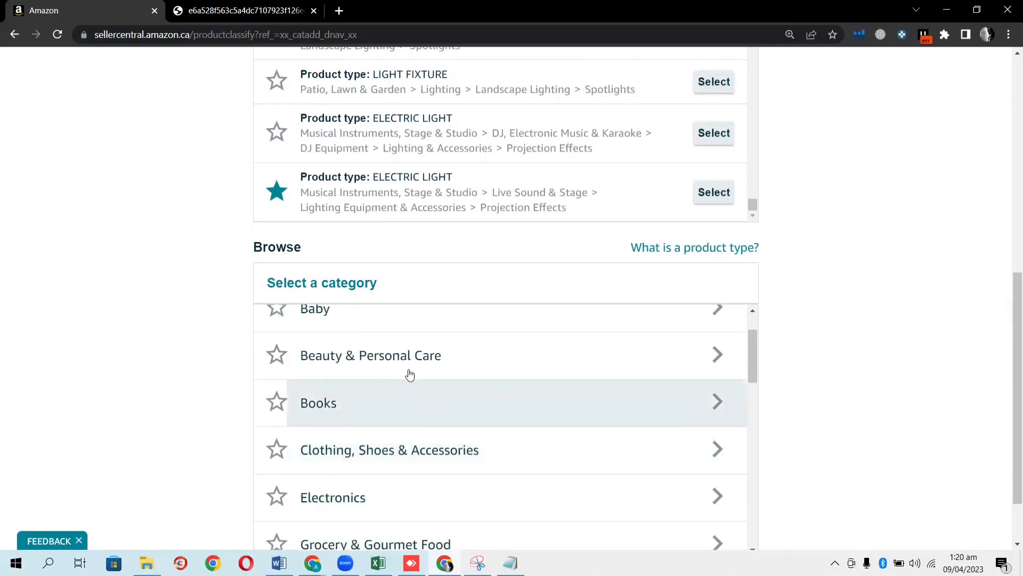
scroll(437, 386, up, 1)
click(712, 377)
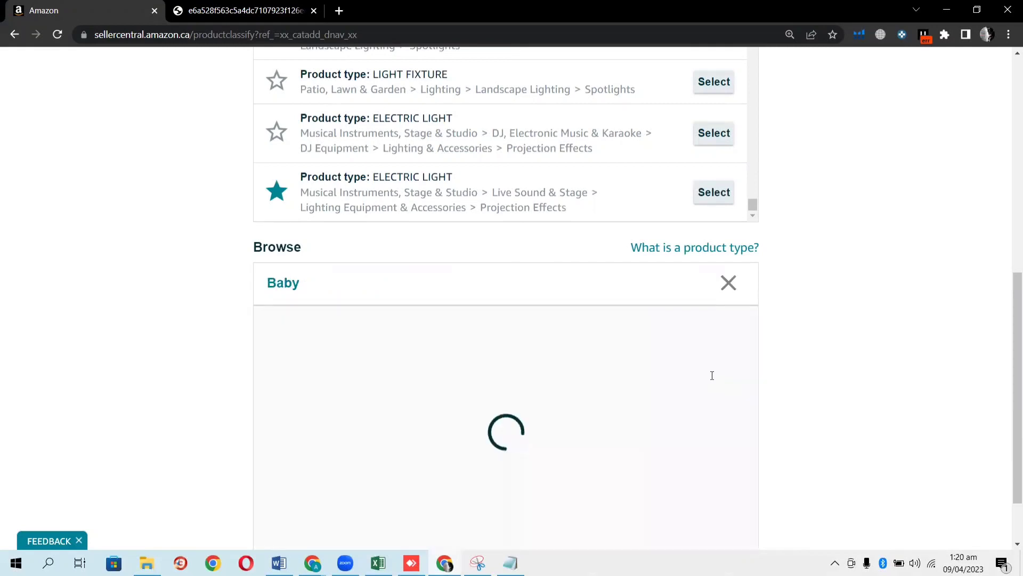
scroll(464, 435, down, 1)
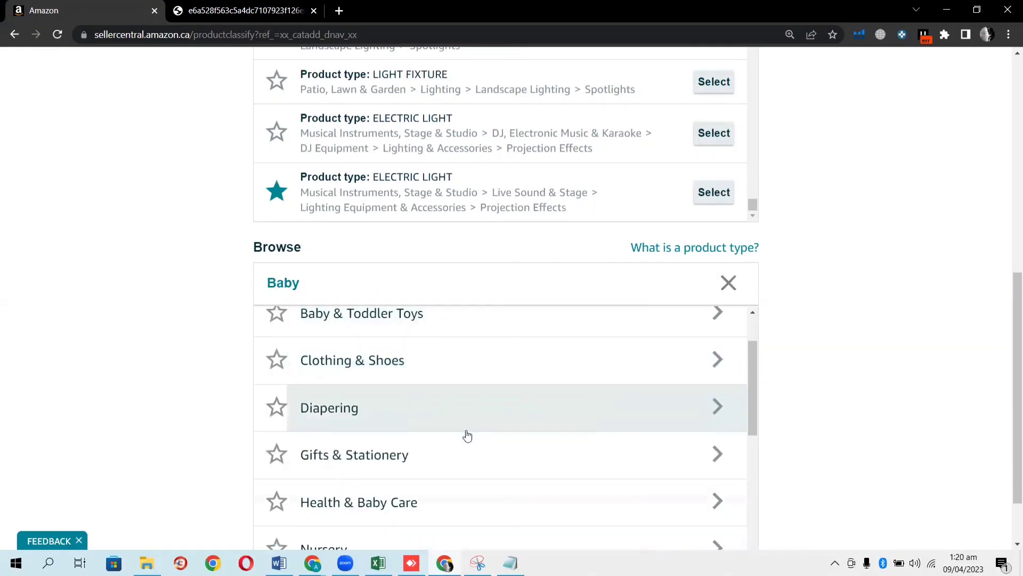
click(712, 453)
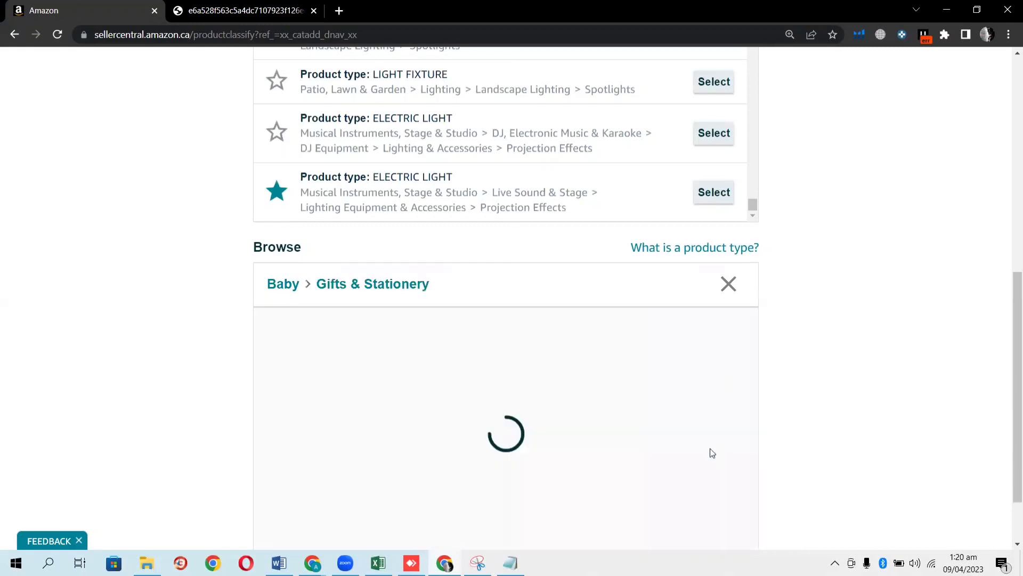
scroll(448, 428, down, 1)
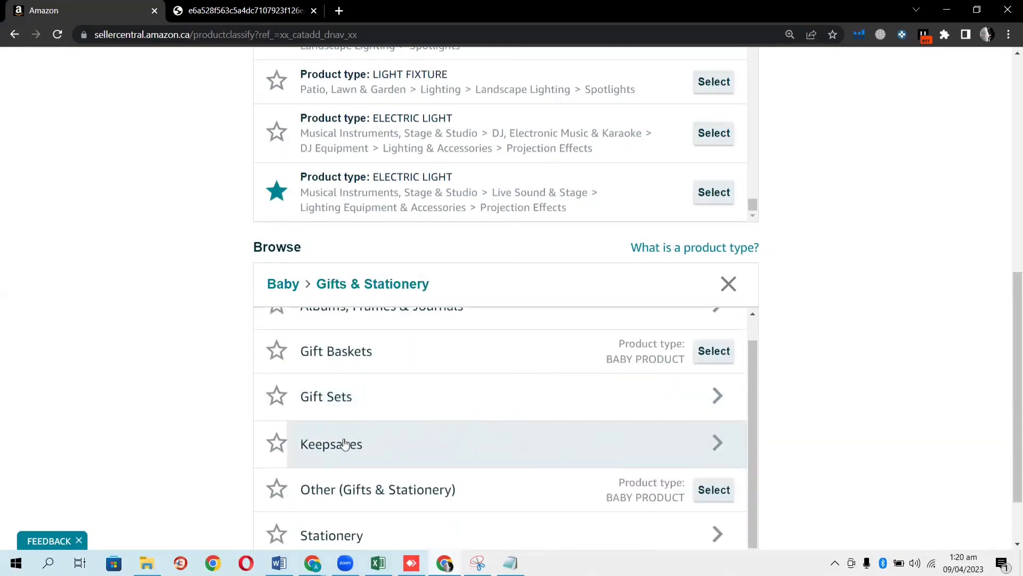
click(714, 395)
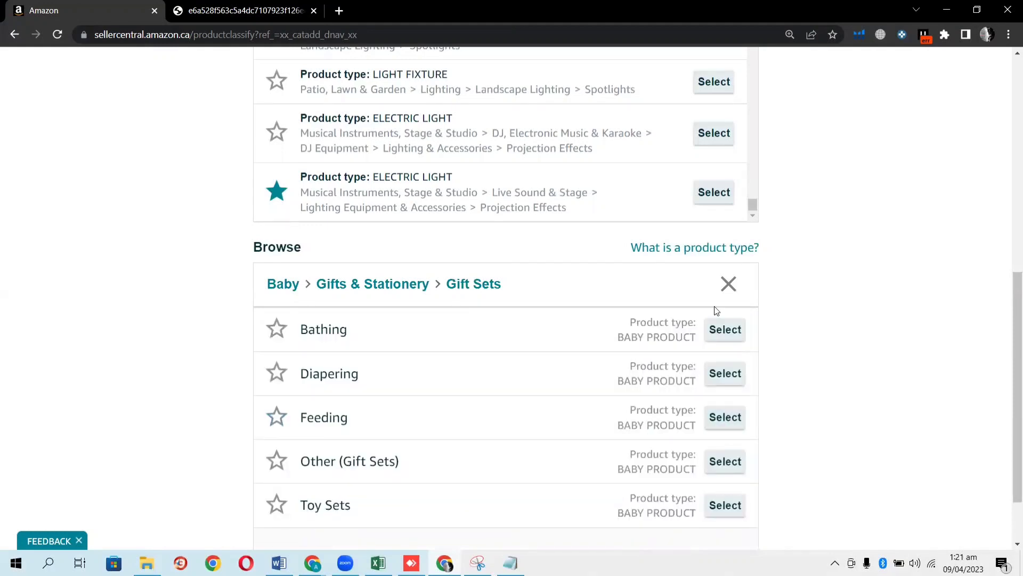
click(729, 284)
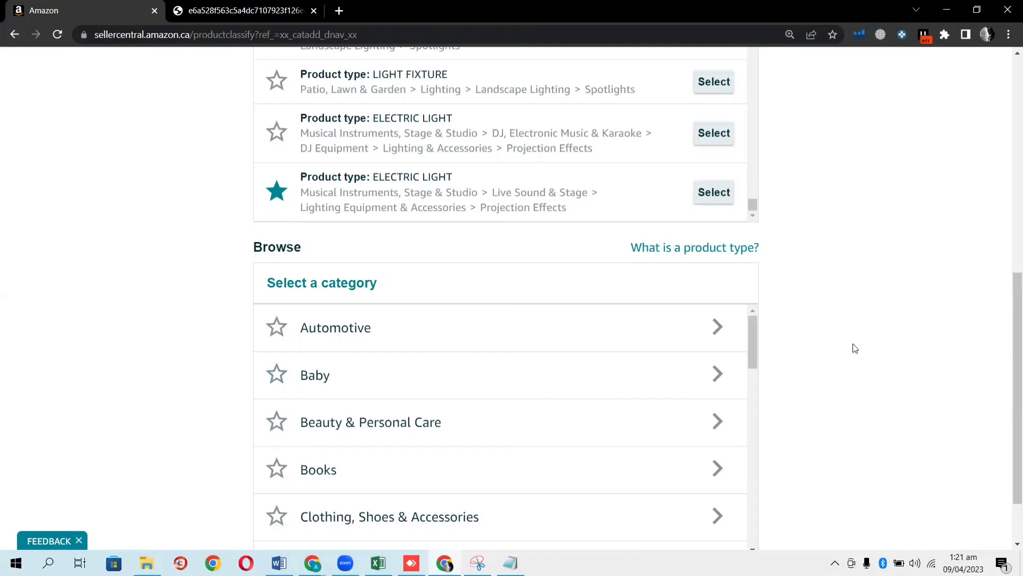
scroll(815, 429, up, 1)
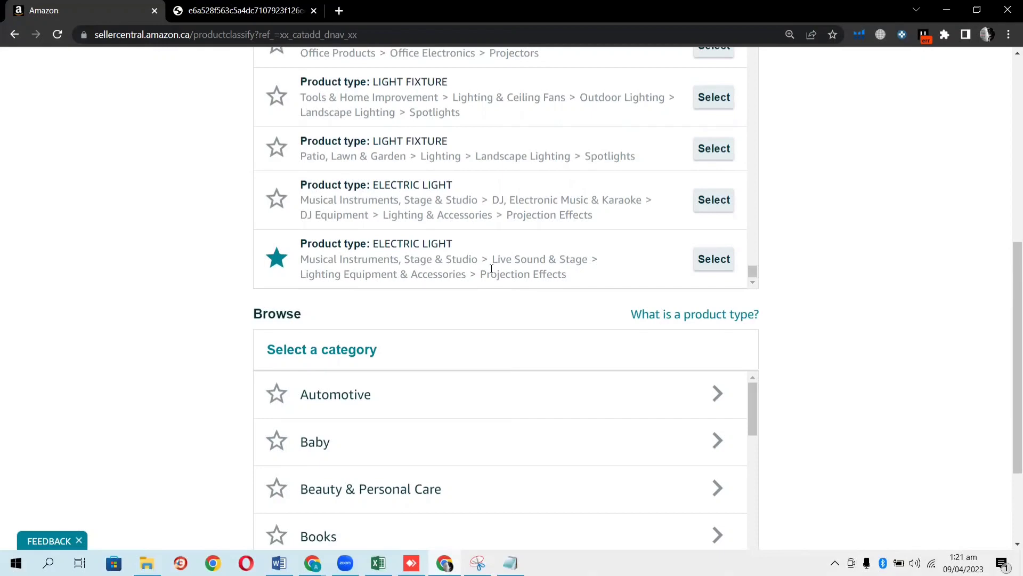
Choose the ELECTRIC LIGHT product type under Live Sound & Stage > Lighting Equipment & Accessories > Projection Effects
click(714, 259)
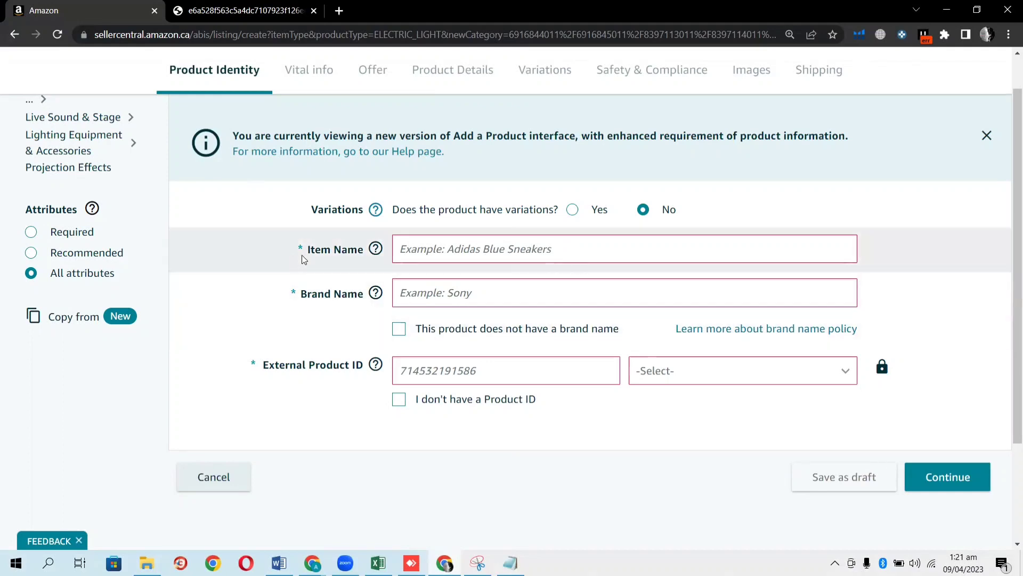
mouse_move(381, 262)
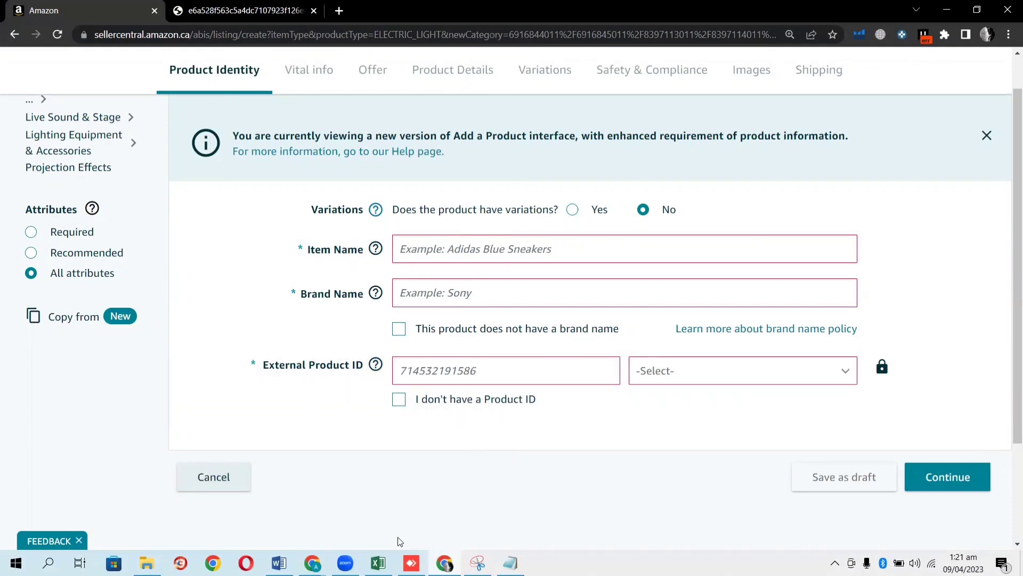
Switch to the ChatGPT conversation in the other browser window and copy the optimized night light projector title without its quotation marks
mouse_move(308, 561)
click(240, 501)
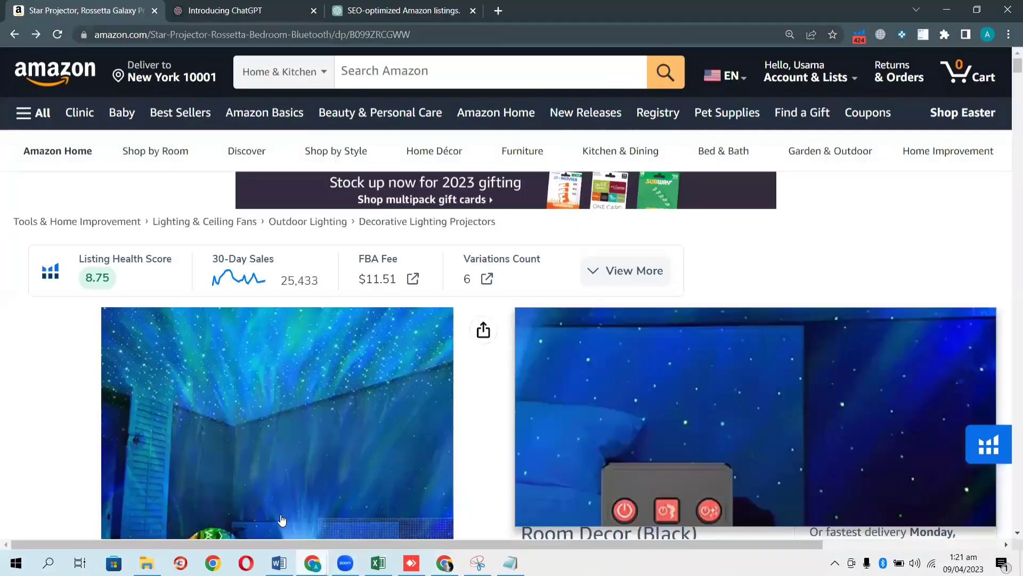
click(370, 10)
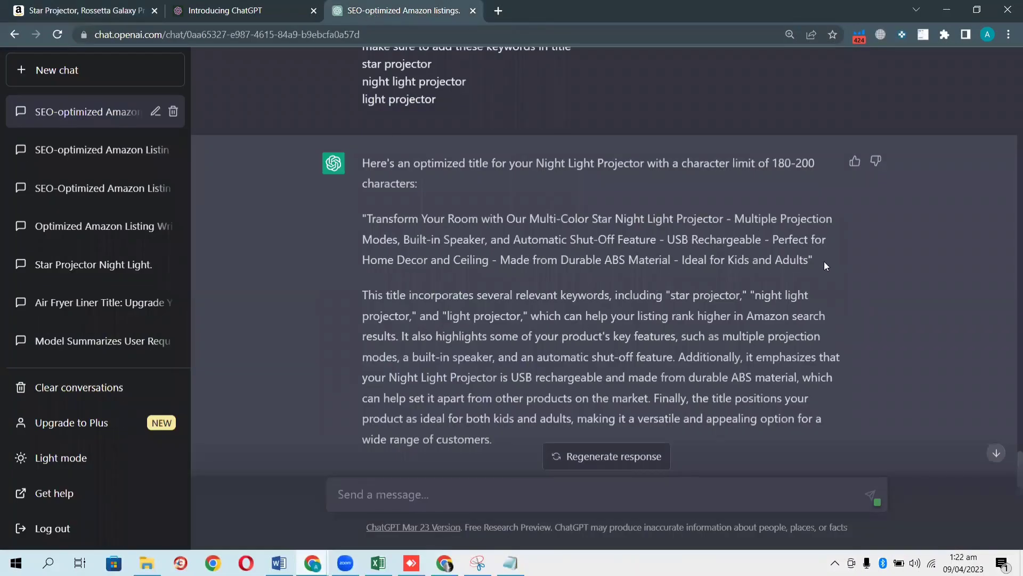
drag(826, 275, 366, 220)
right_click(381, 212)
click(400, 223)
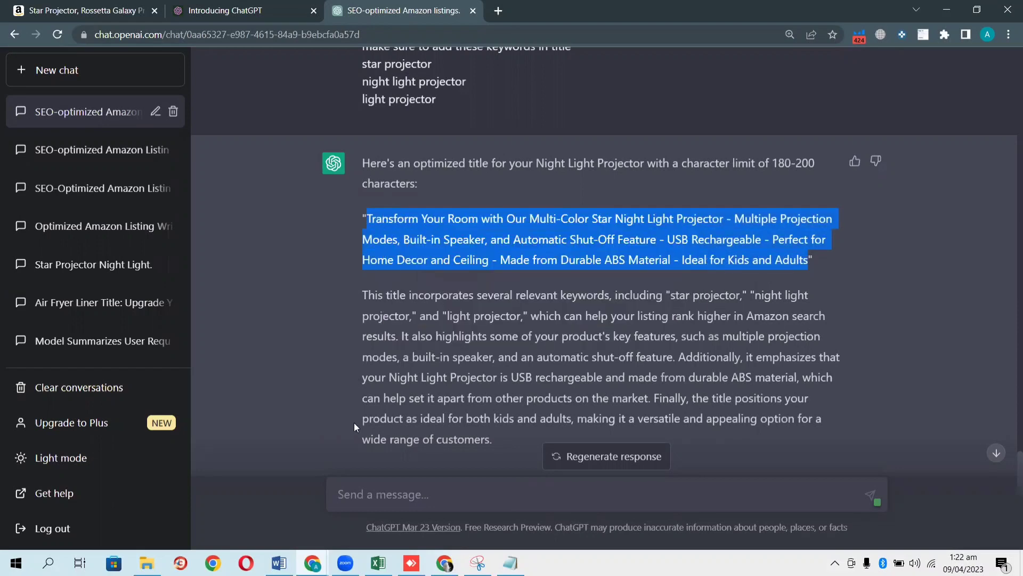
Return to the Seller Central listing form, paste the copied title as the item name, and trim some text from its end
click(444, 563)
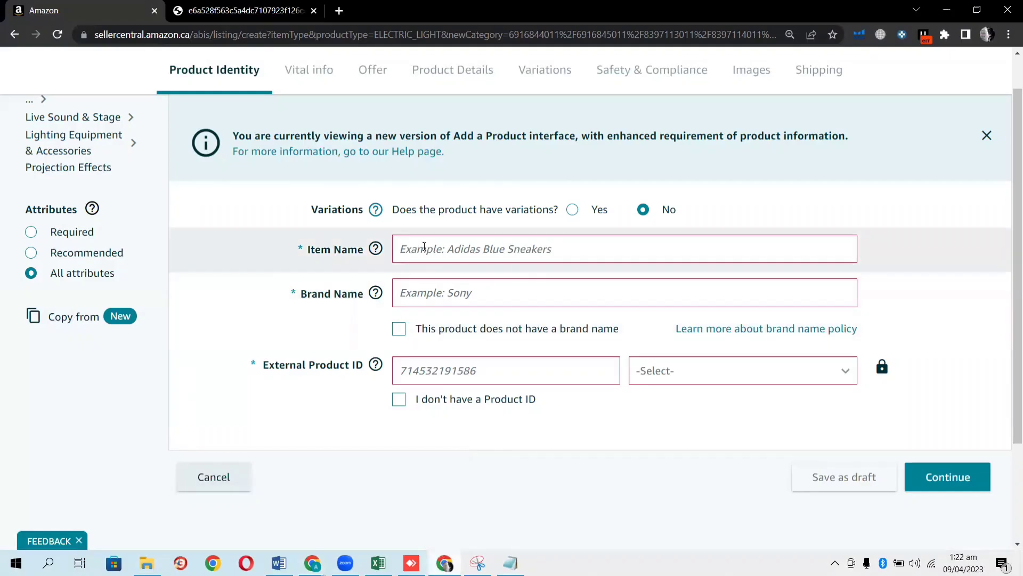
click(425, 246)
key(ctrl+v)
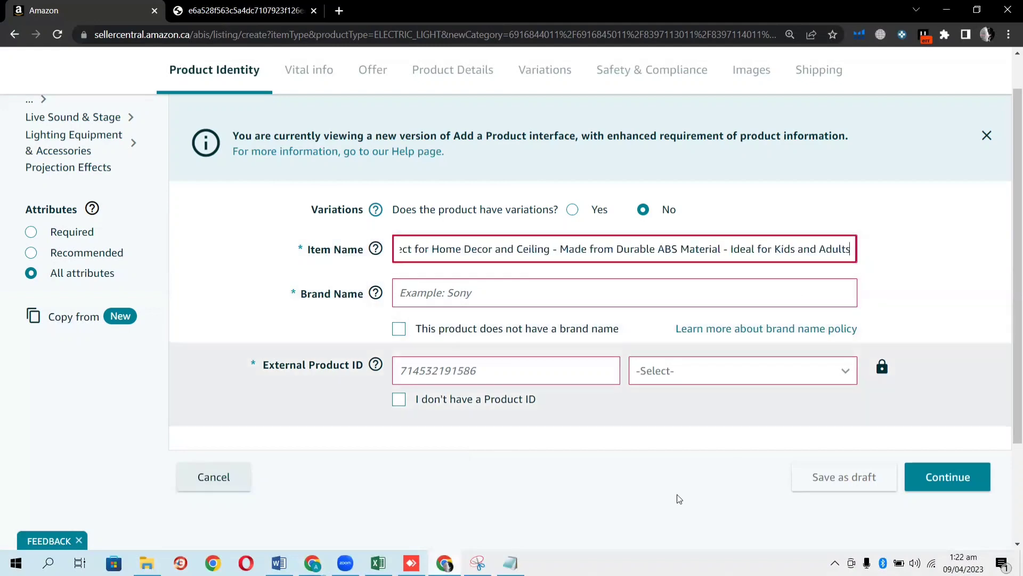
click(498, 461)
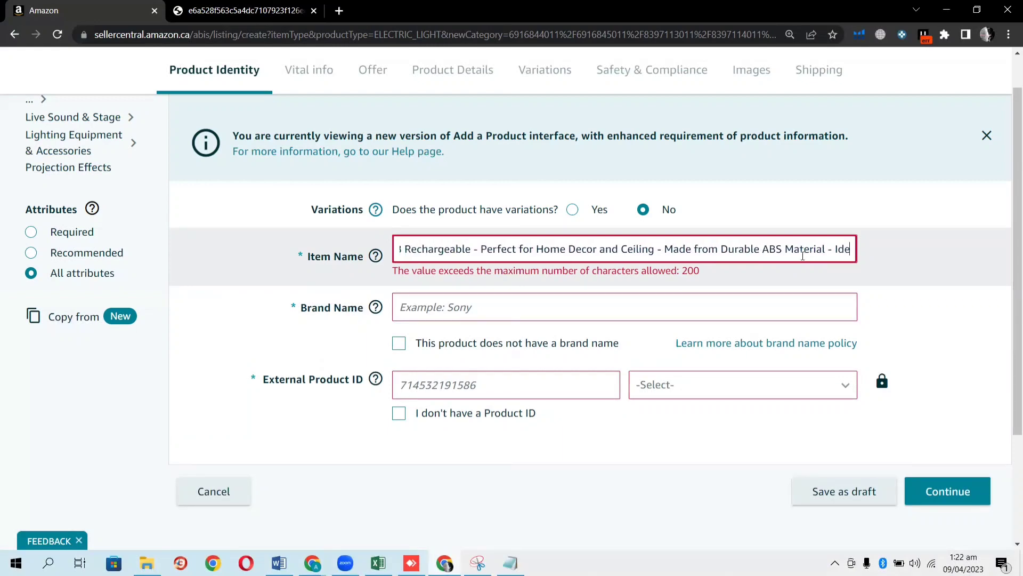
click(552, 460)
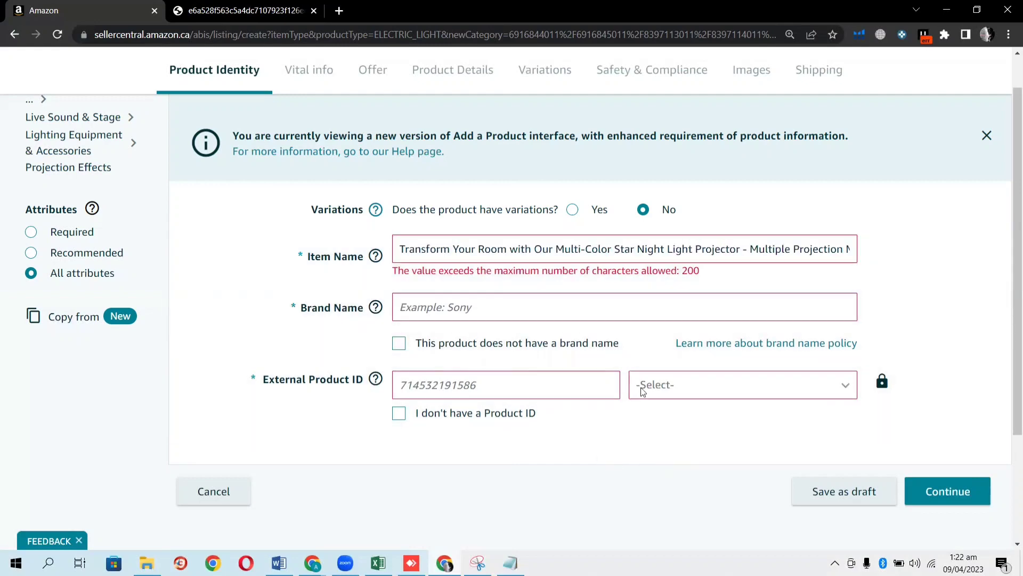
Shorten the item name so that it ends with "USB Rechargeable"
click(750, 249)
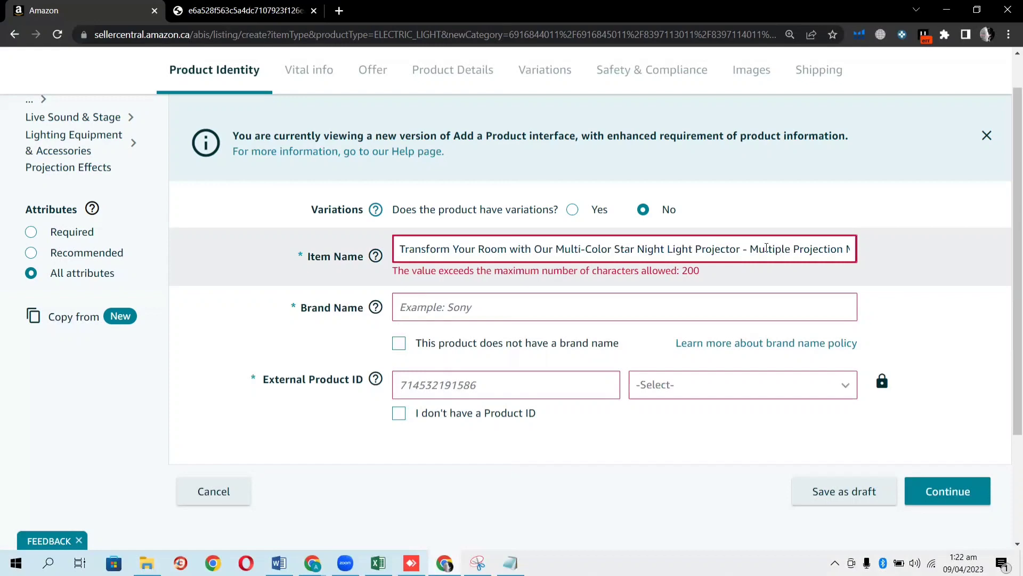
key(Right)
key(Right)
key(Right)
key(Right)
key(Right)
key(Right)
key(Right)
key(Right)
key(Right)
key(Right)
key(Right)
key(Right)
key(Right)
key(Right)
key(Right)
key(Right)
key(Right)
key(Right)
key(Right)
key(Right)
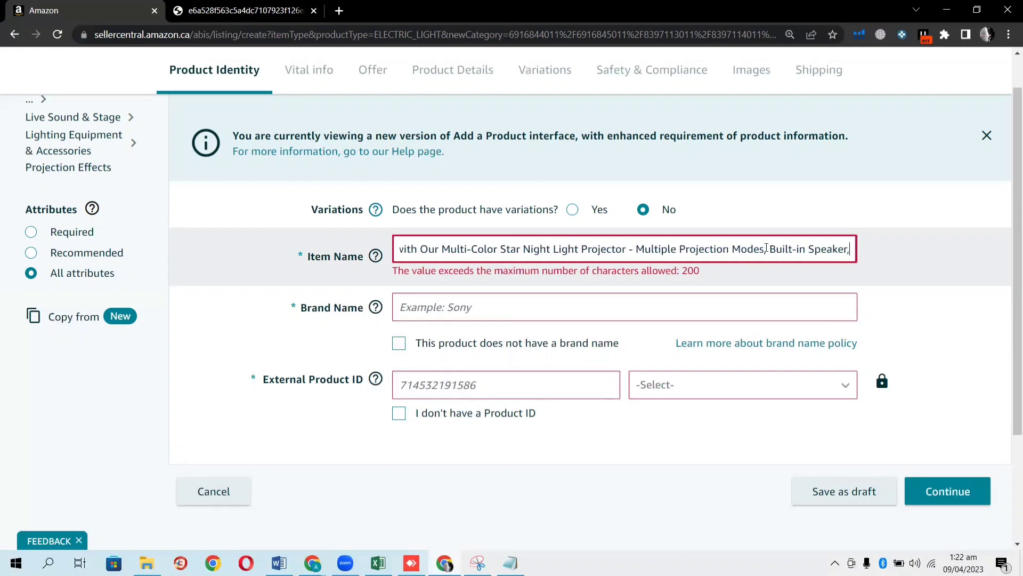
key(Right)
key(Right)
key(Right)
key(Right)
key(Right)
key(Right)
key(Right)
key(Right)
key(Right)
key(Right)
key(Right)
key(Right)
key(Right)
key(Right)
key(Right)
key(Right)
key(Right)
key(Right)
key(Right)
key(Right)
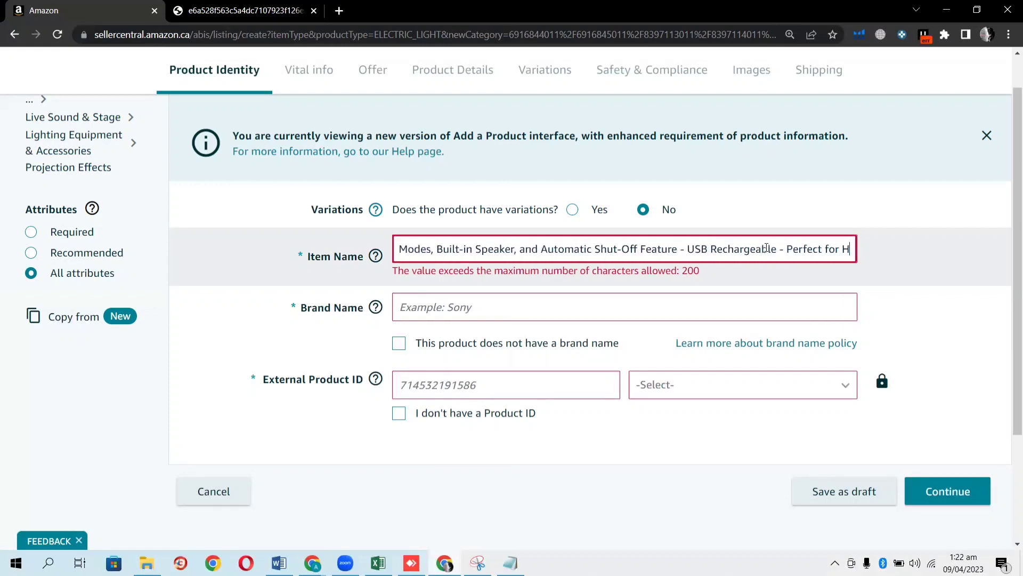
key(BackSpace)
key(BackSpace)
key(BackSpace)
key(BackSpace)
key(BackSpace)
key(BackSpace)
key(BackSpace)
key(BackSpace)
key(BackSpace)
key(BackSpace)
key(BackSpace)
key(BackSpace)
key(BackSpace)
key(BackSpace)
key(BackSpace)
key(BackSpace)
key(BackSpace)
key(BackSpace)
key(BackSpace)
key(BackSpace)
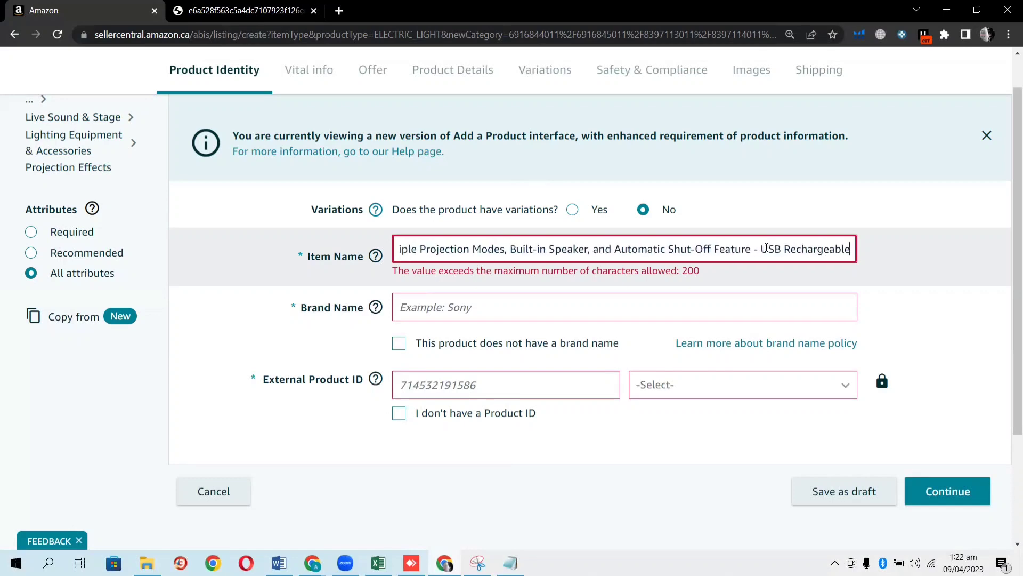
click(673, 443)
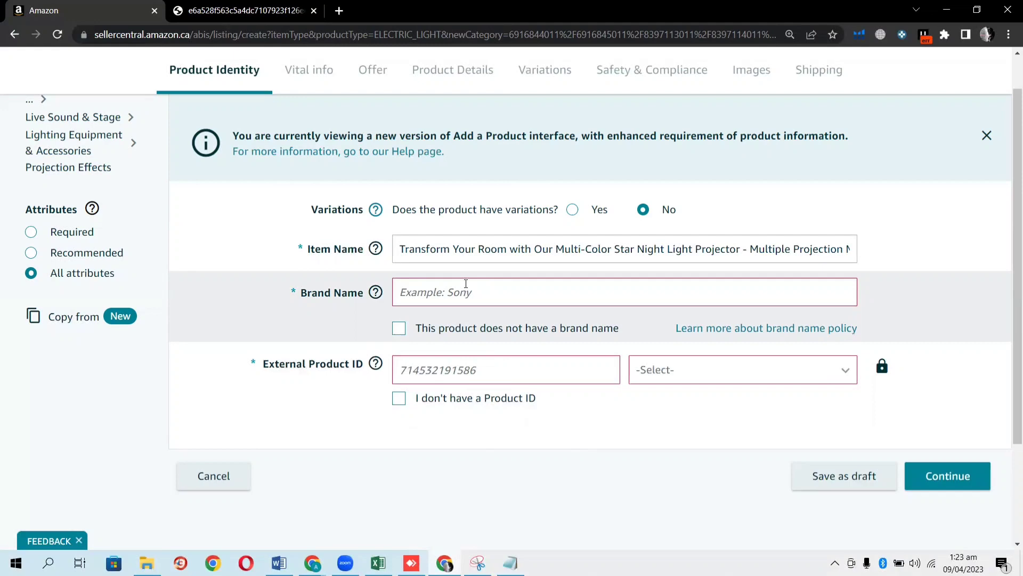
Mark the product as having no brand name
click(397, 334)
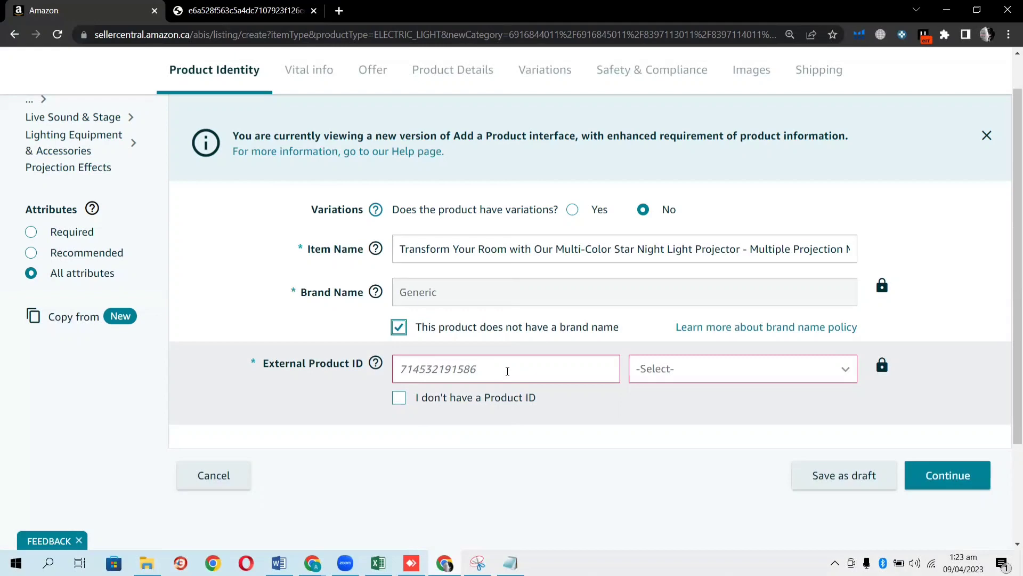
click(510, 563)
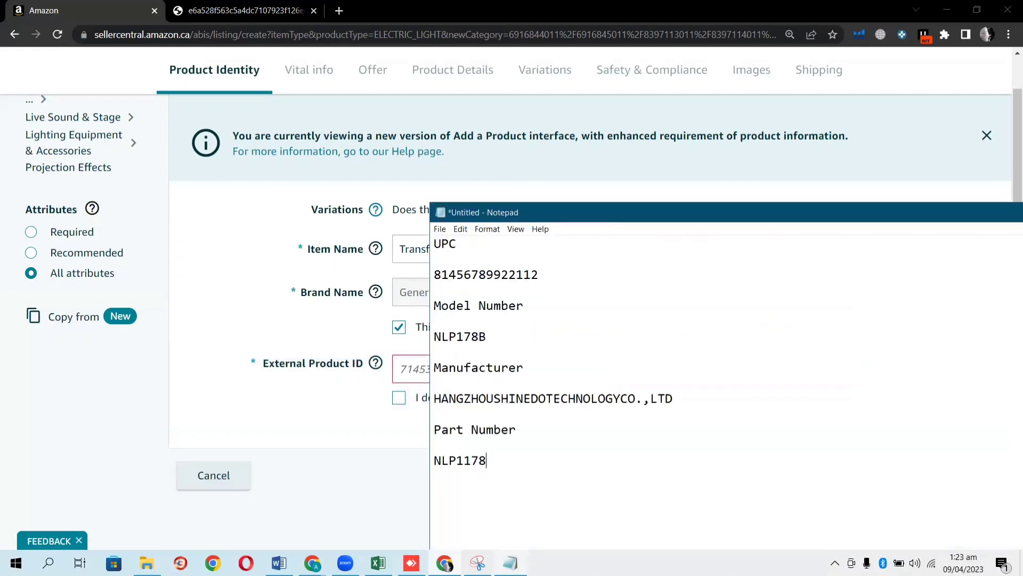
double_click(483, 274)
key(ctrl+c)
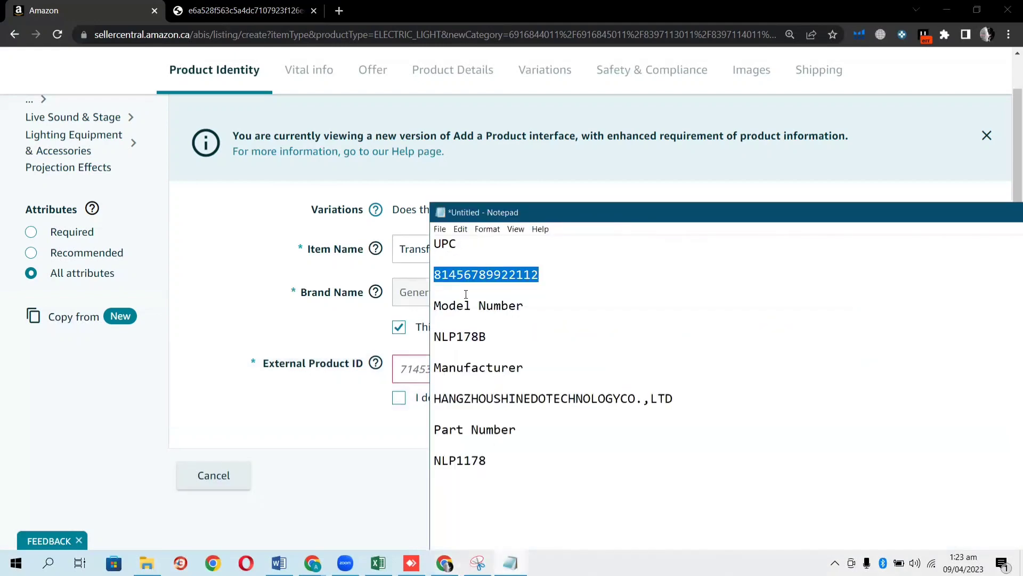
click(418, 370)
key(ctrl+v)
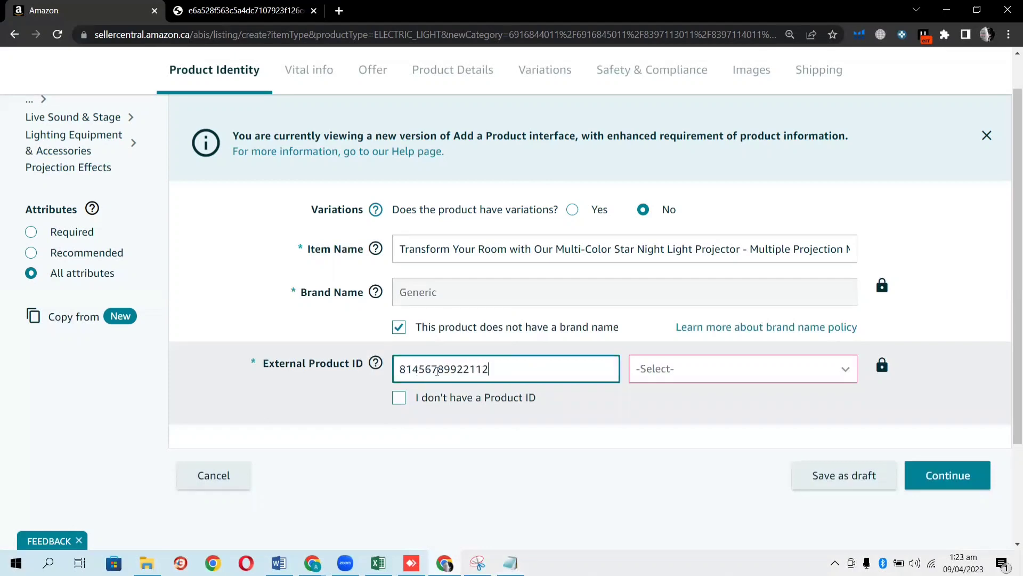
click(845, 366)
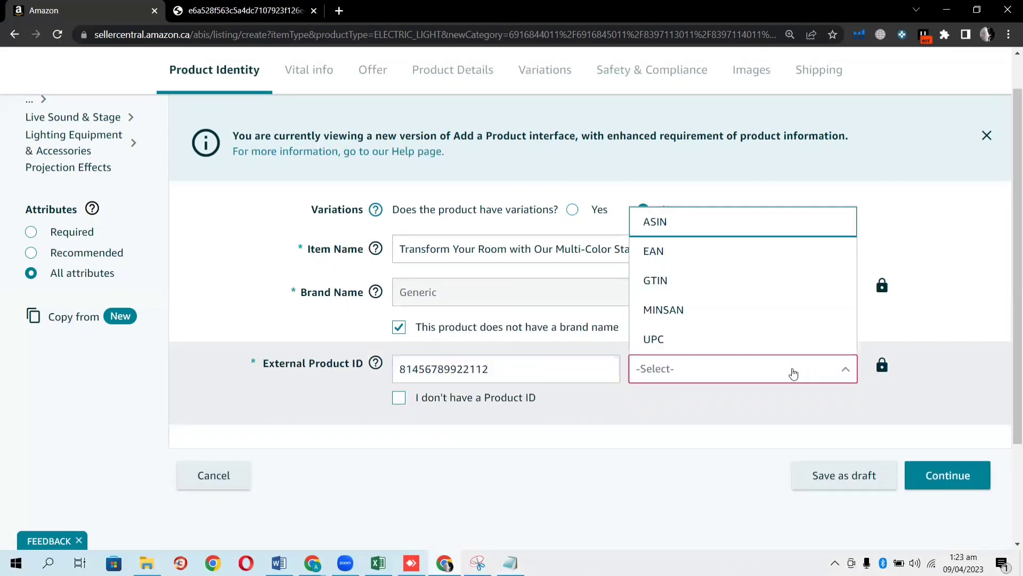
click(747, 343)
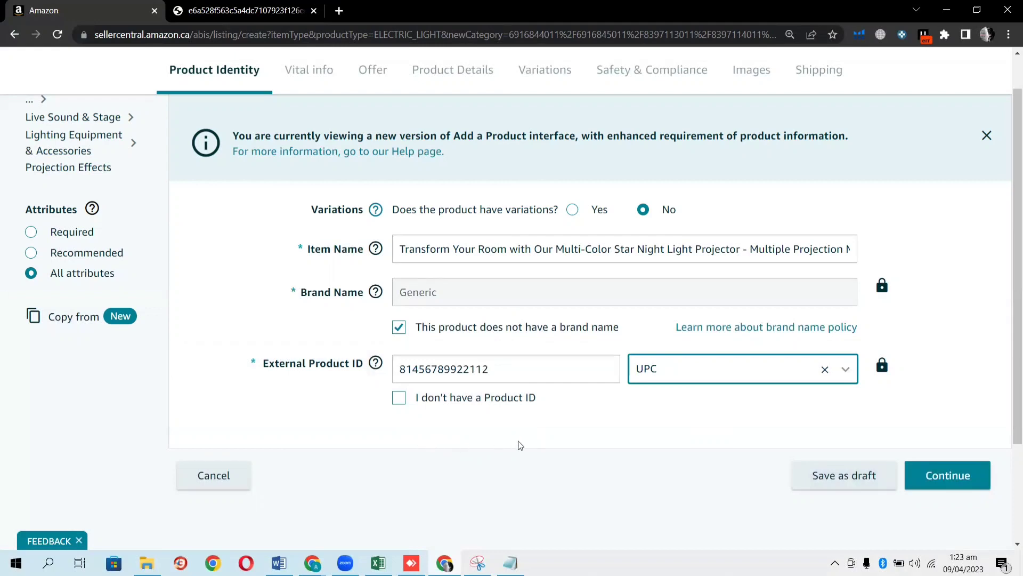
click(544, 444)
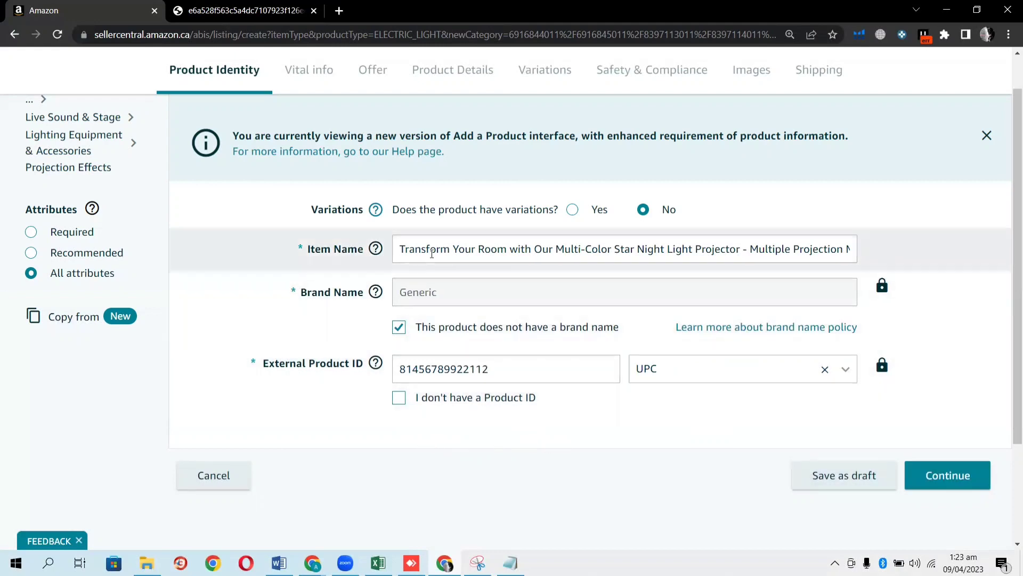
click(946, 485)
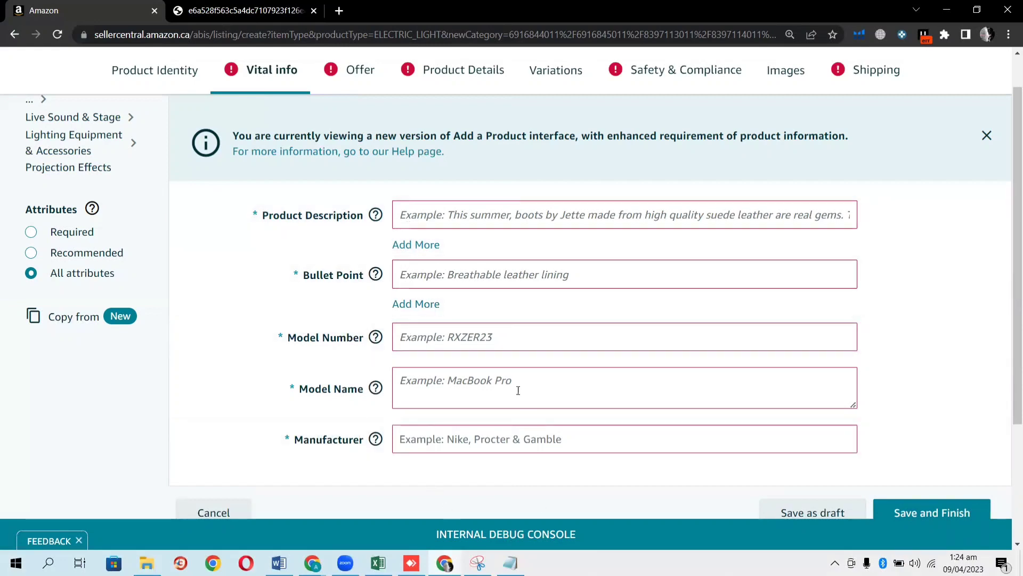
click(438, 217)
key(ctrl+v)
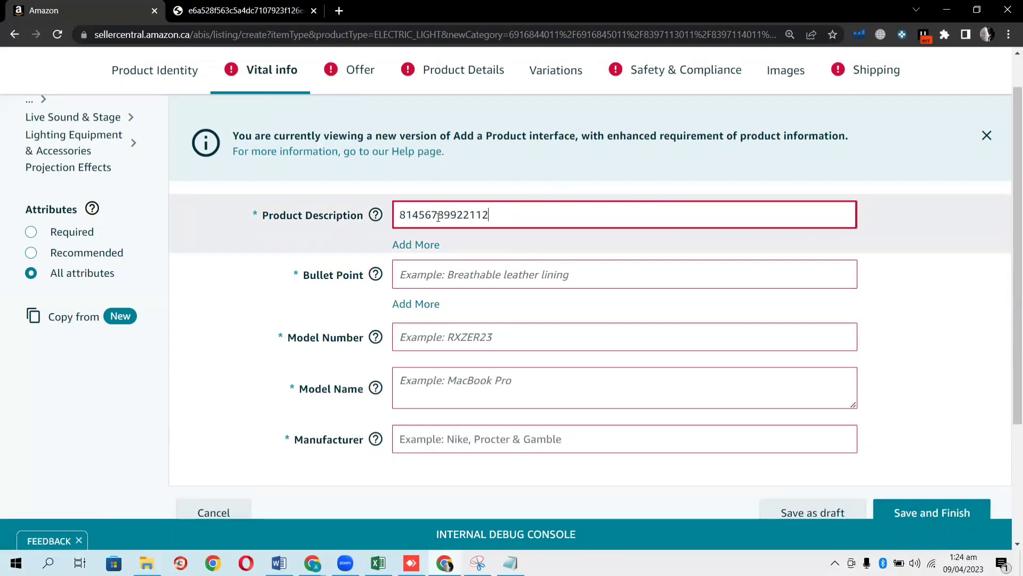
key(ctrl+z)
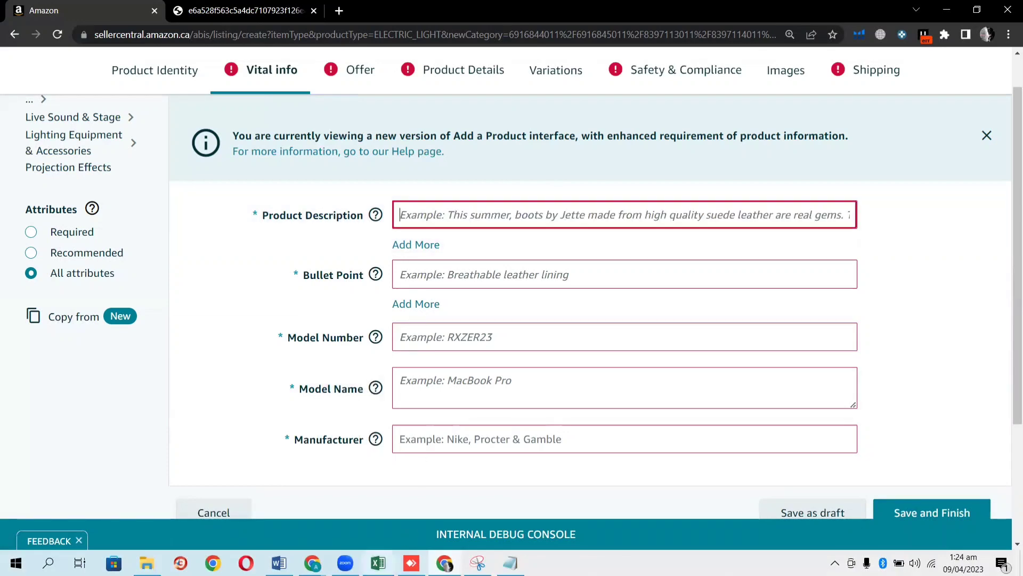
Switch to the Star Projector page on Amazon and copy its first "About this item" bullet, "Upgraded 3 in 1 Star Projector Night Light"
mouse_move(444, 564)
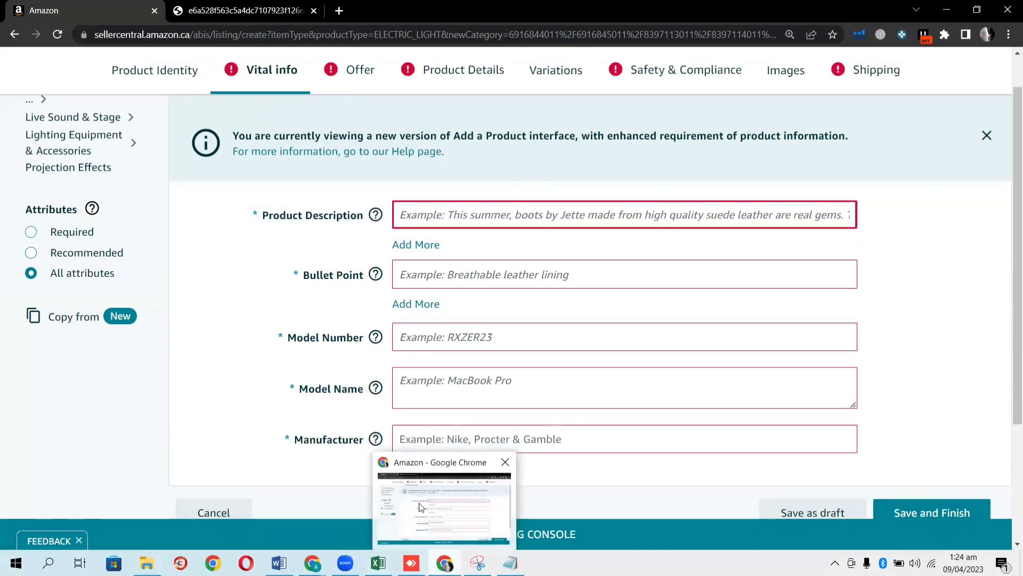
mouse_move(313, 562)
click(280, 533)
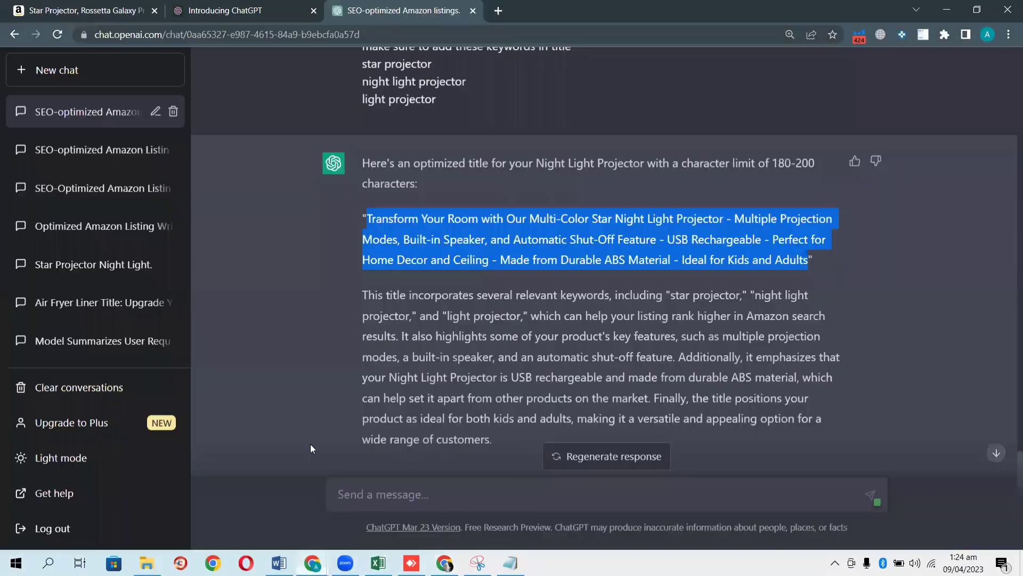
click(153, 17)
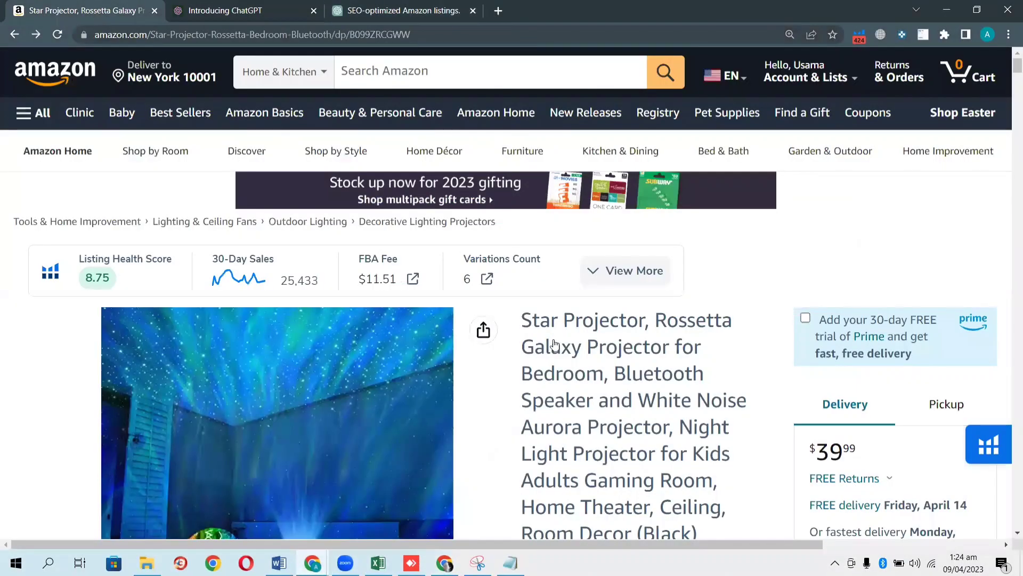
scroll(555, 339, down, 5)
scroll(555, 339, down, 9)
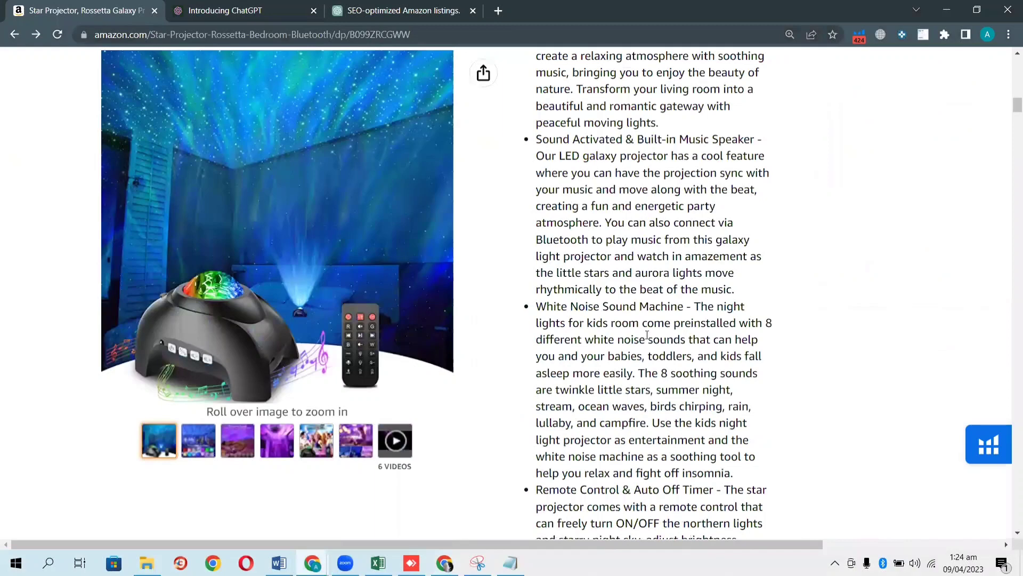
scroll(647, 334, up, 4)
drag(661, 327, 537, 136)
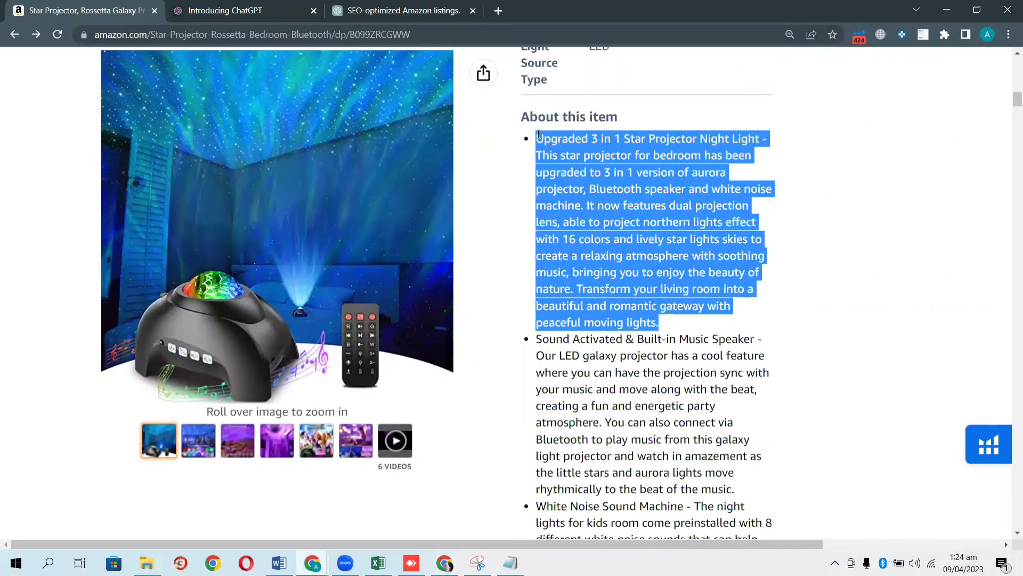
right_click(593, 175)
click(593, 175)
Return to the Seller Central listing form and paste the copied bullet text as the product description
key(alt+Tab)
click(452, 213)
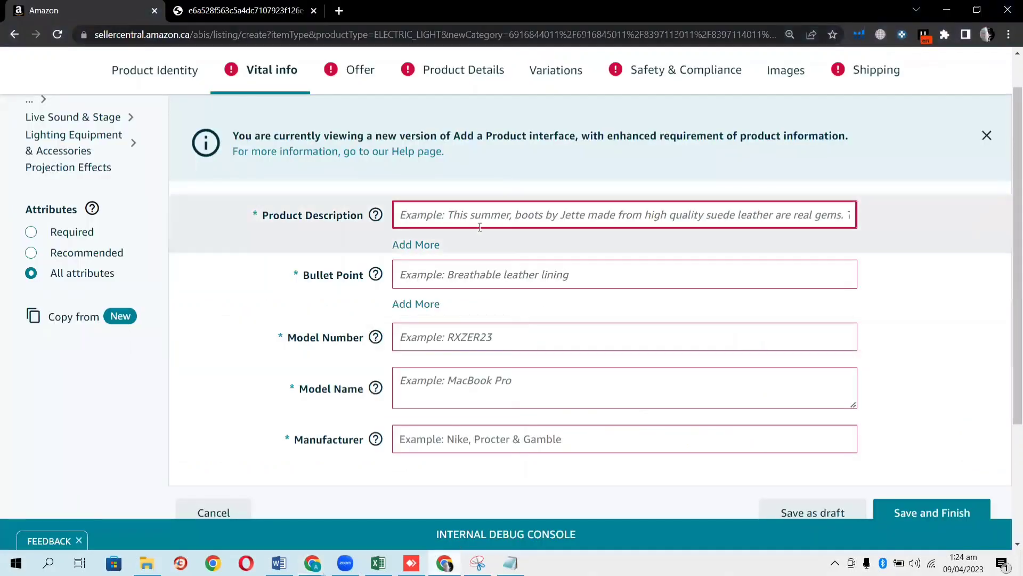
key(ctrl+v)
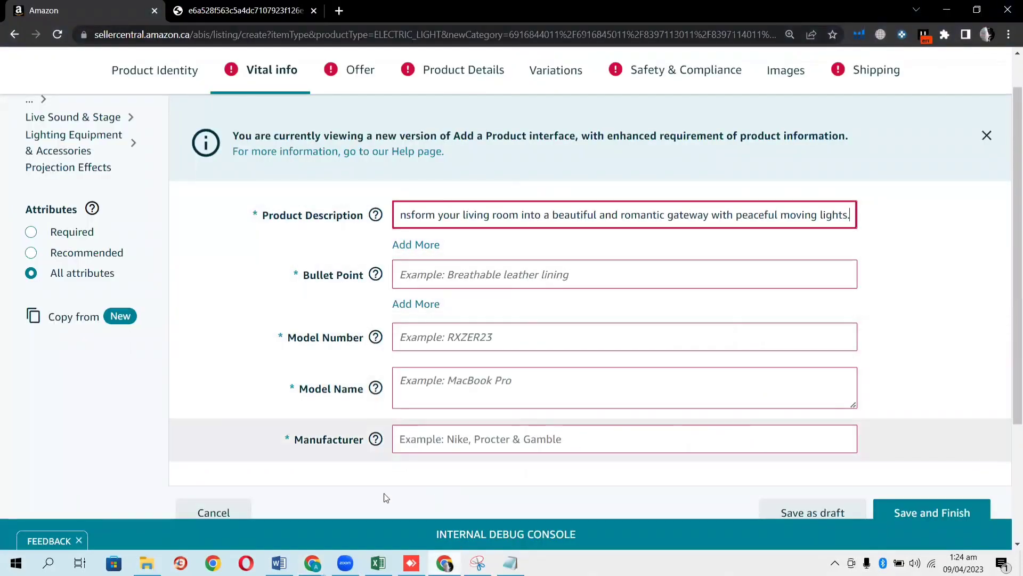
click(236, 466)
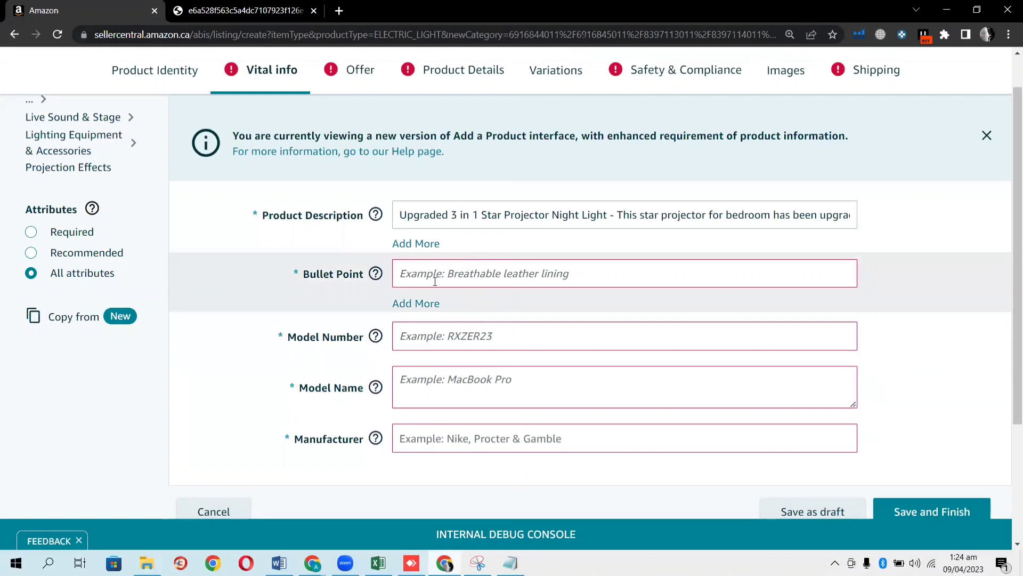
Review the "About this item" bullets on the Star Projector page as a reference for the listing's bullet points
mouse_move(373, 276)
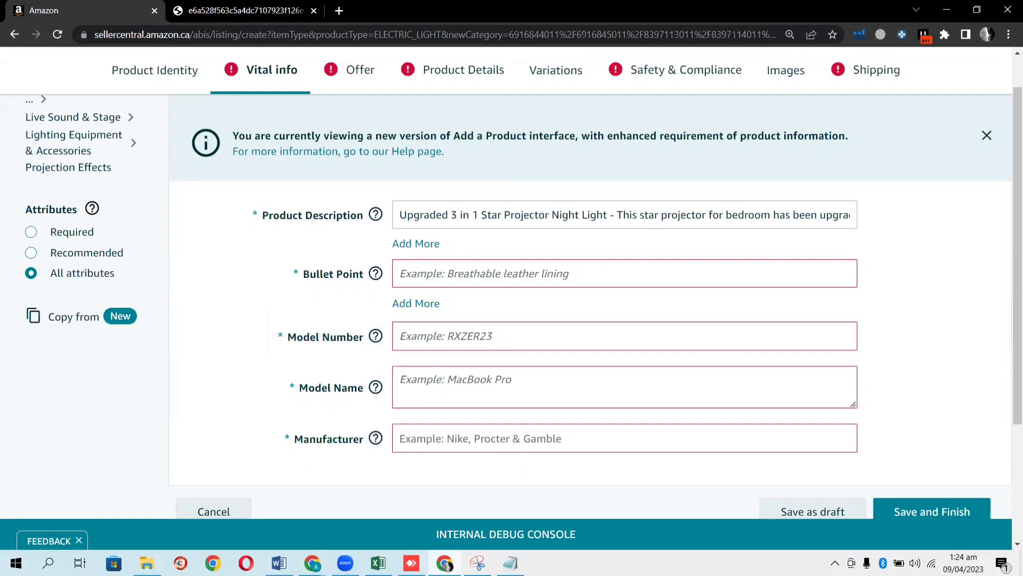
mouse_move(312, 563)
click(287, 529)
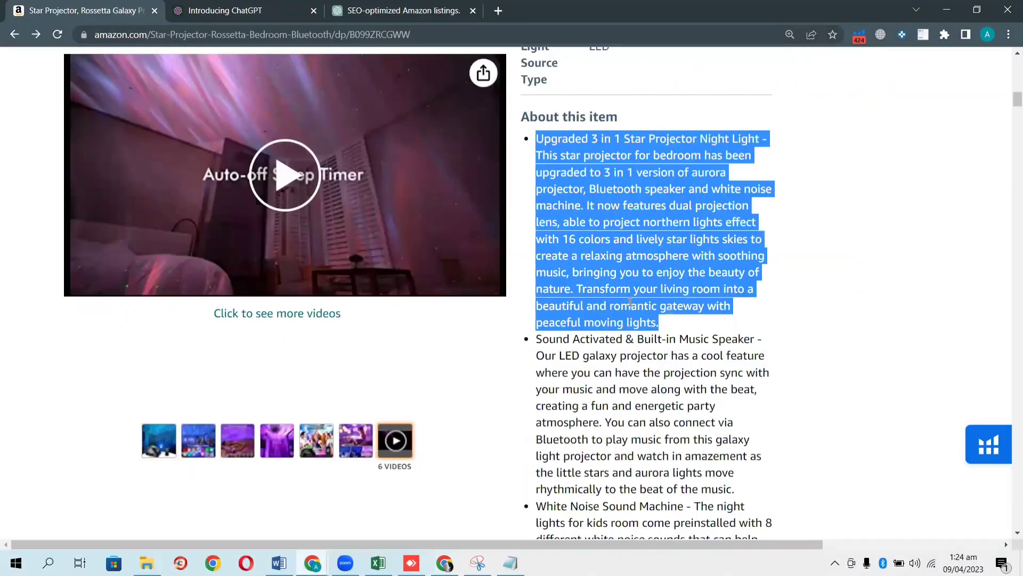
click(562, 180)
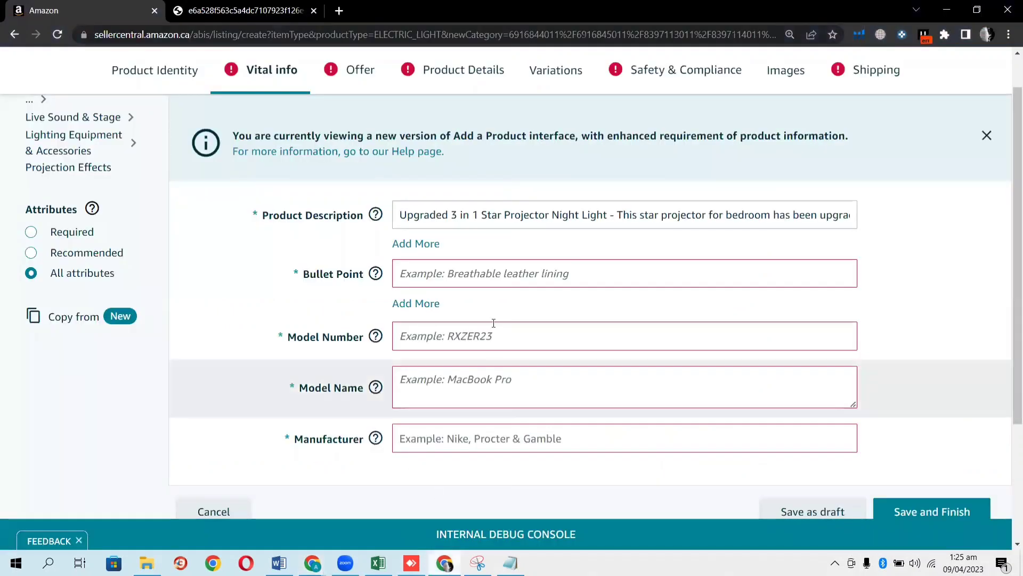
Paste the copied Star Projector text as the first bullet point, then add second and third bullet points with the same text
click(450, 275)
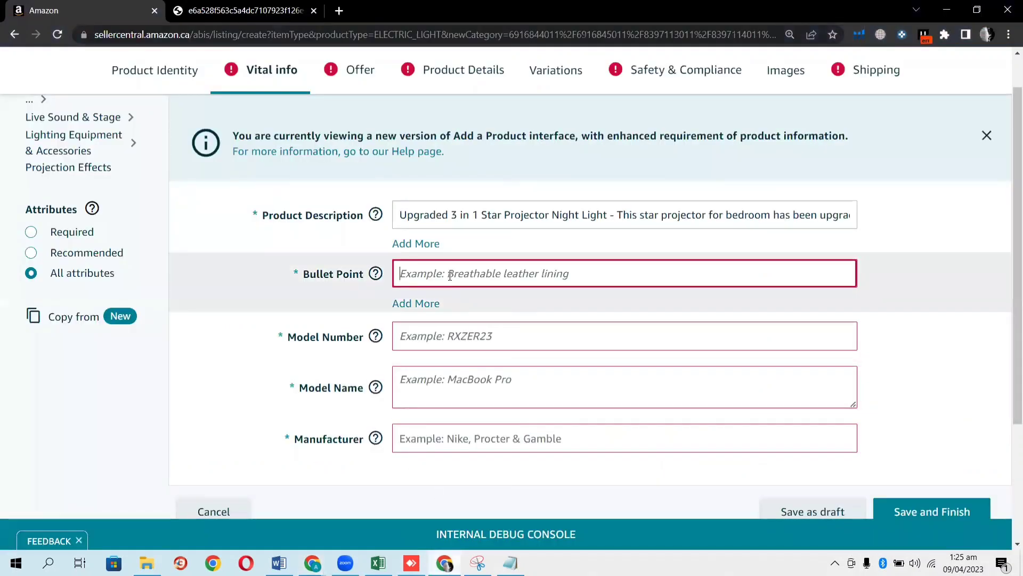
key(ctrl+v)
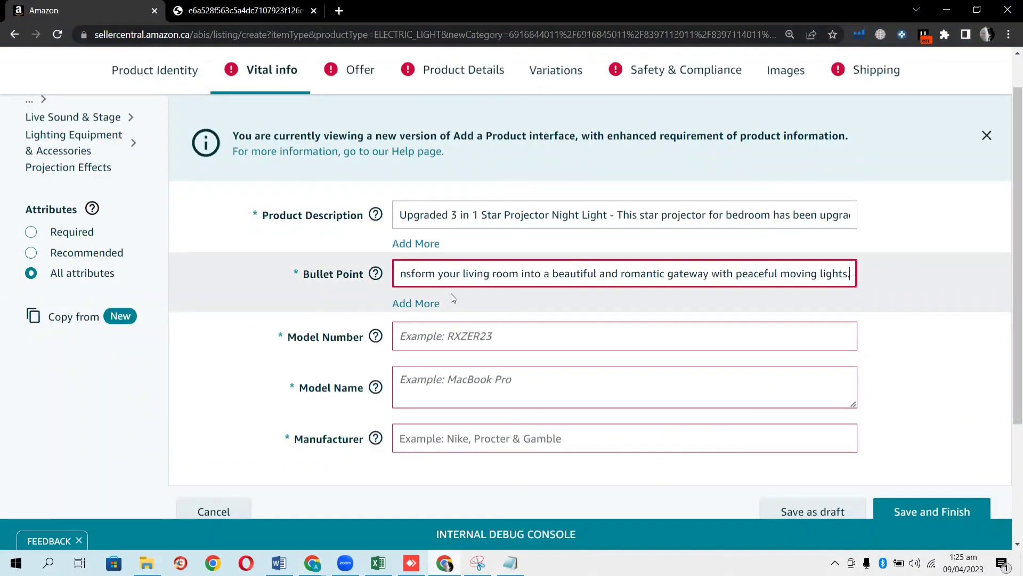
click(432, 304)
click(433, 306)
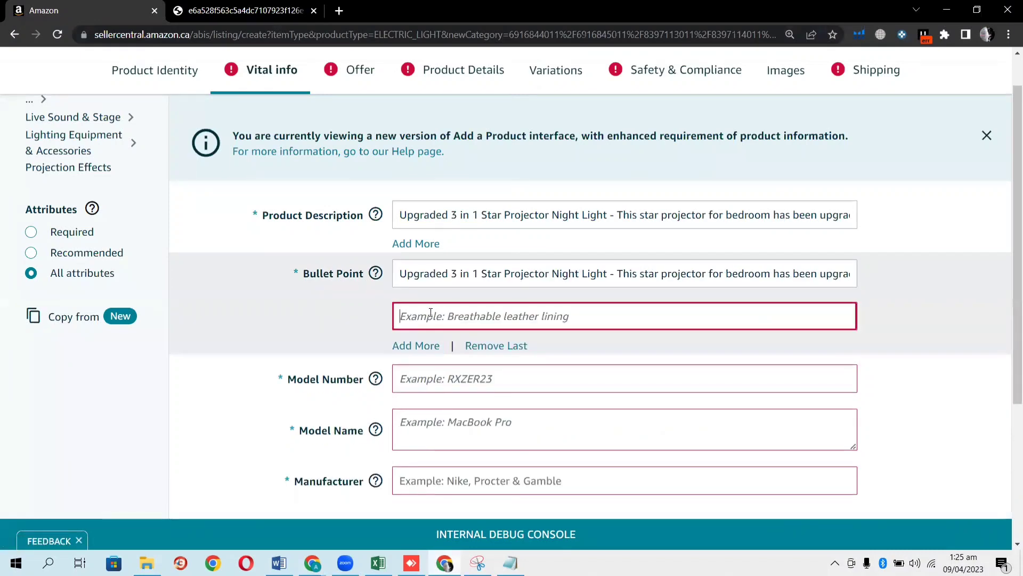
key(ctrl+v)
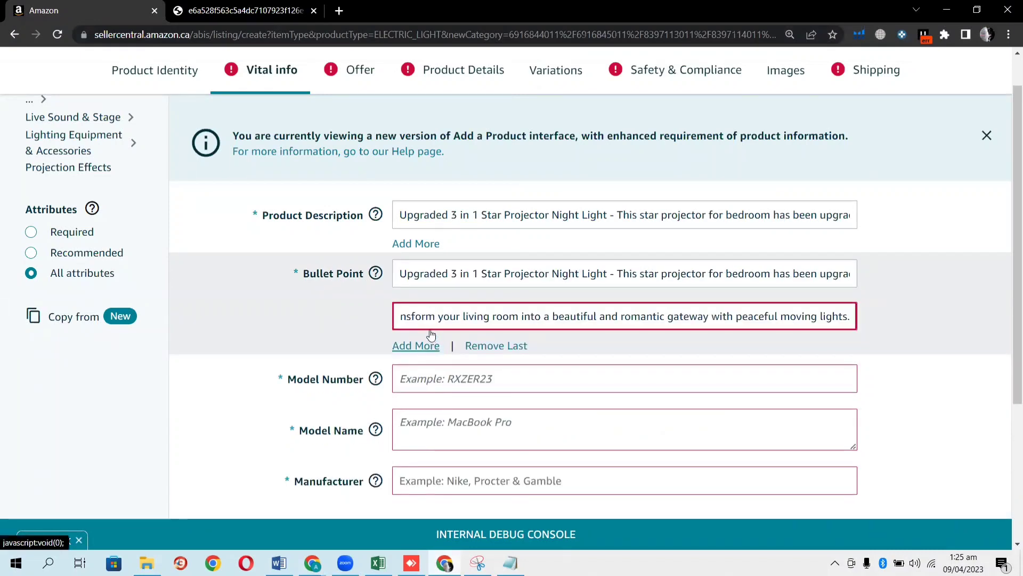
click(424, 349)
click(422, 357)
key(ctrl+v)
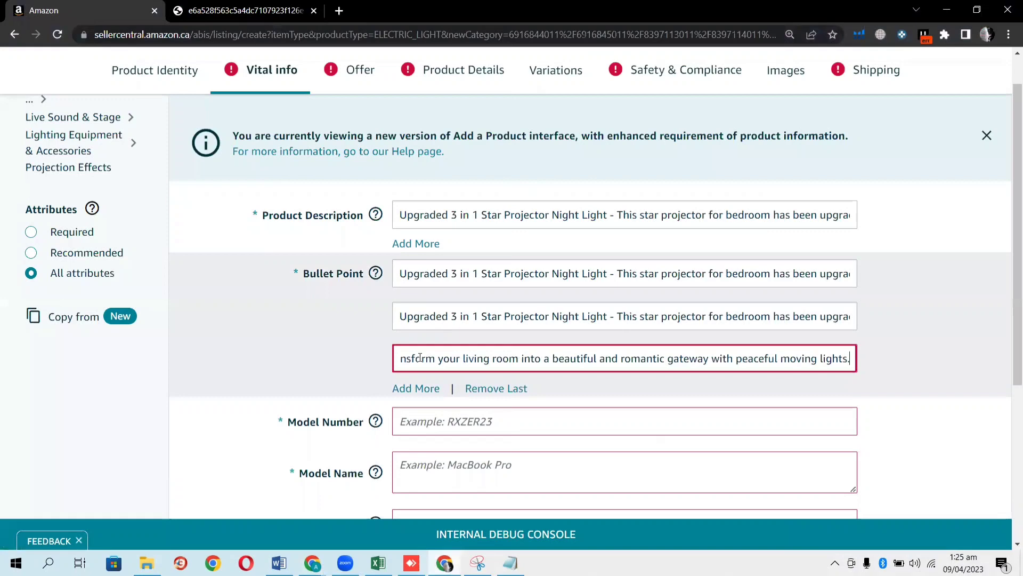
Add a fourth and a fifth bullet point containing the same copied Star Projector text
click(425, 388)
click(426, 392)
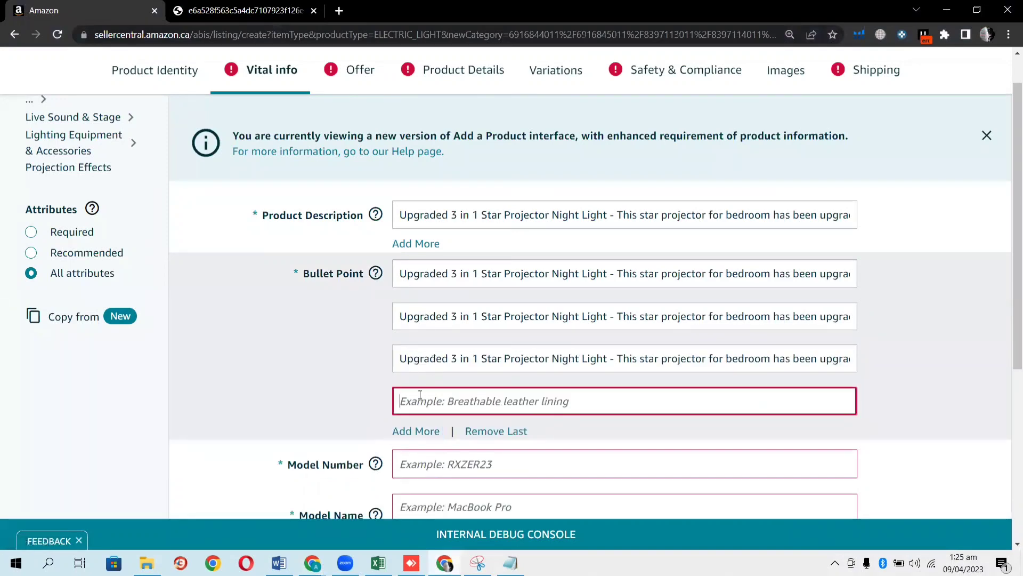
key(ctrl+v)
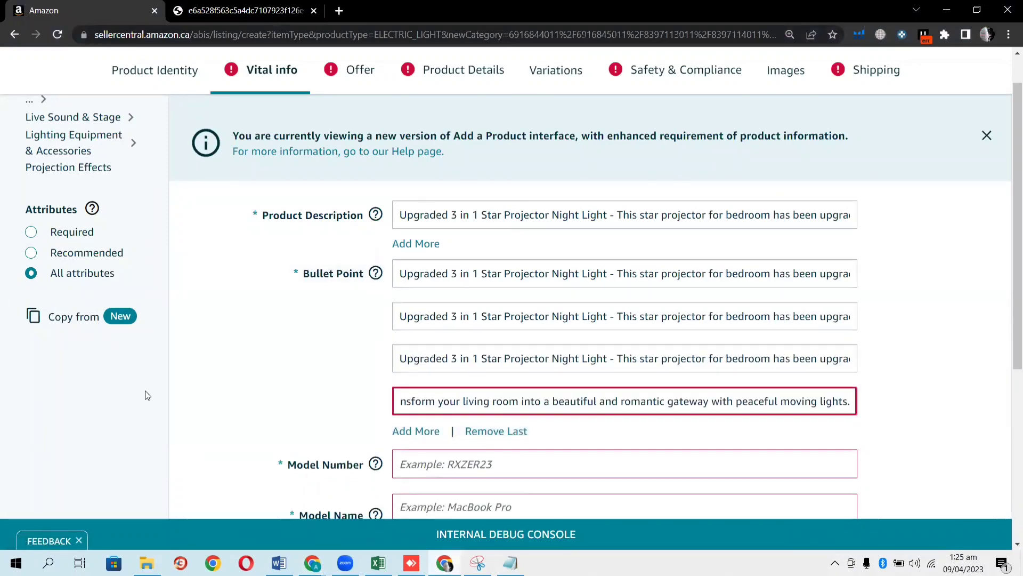
click(152, 387)
scroll(363, 347, down, 2)
click(423, 297)
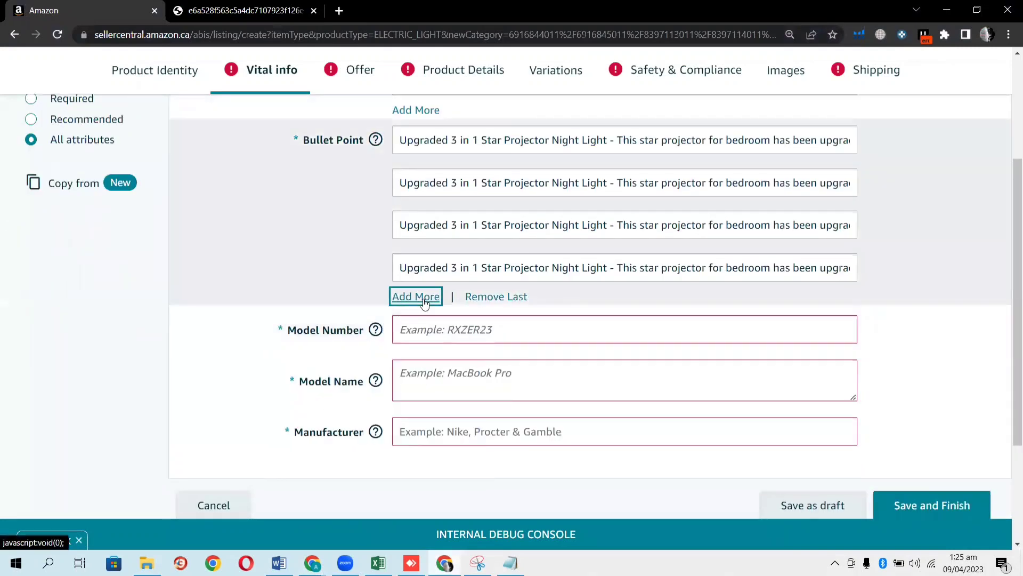
click(420, 312)
key(ctrl+v)
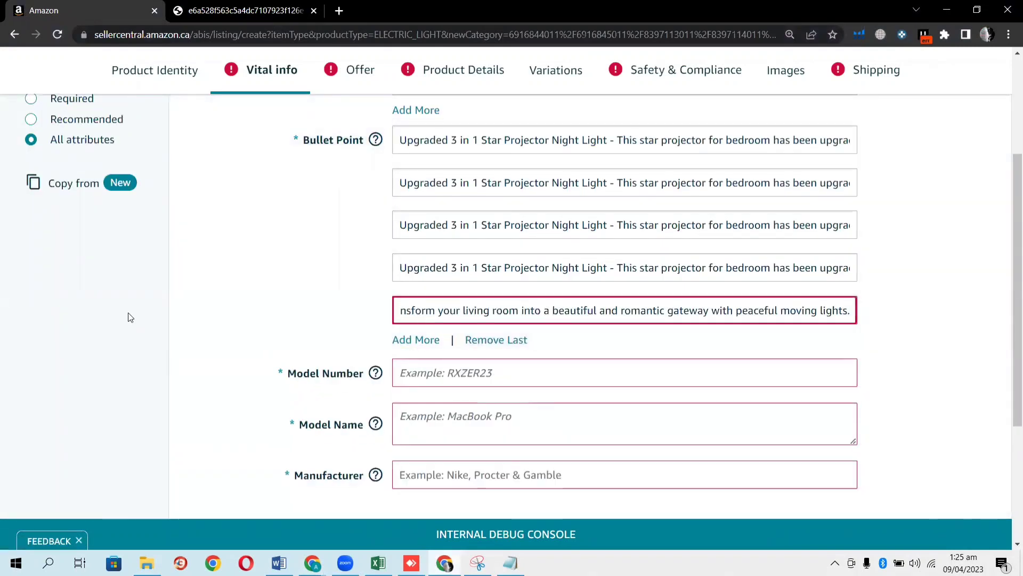
click(128, 313)
Copy the model number NLP178B from the Notepad notes and enter it as the listing's model number
scroll(319, 279, down, 1)
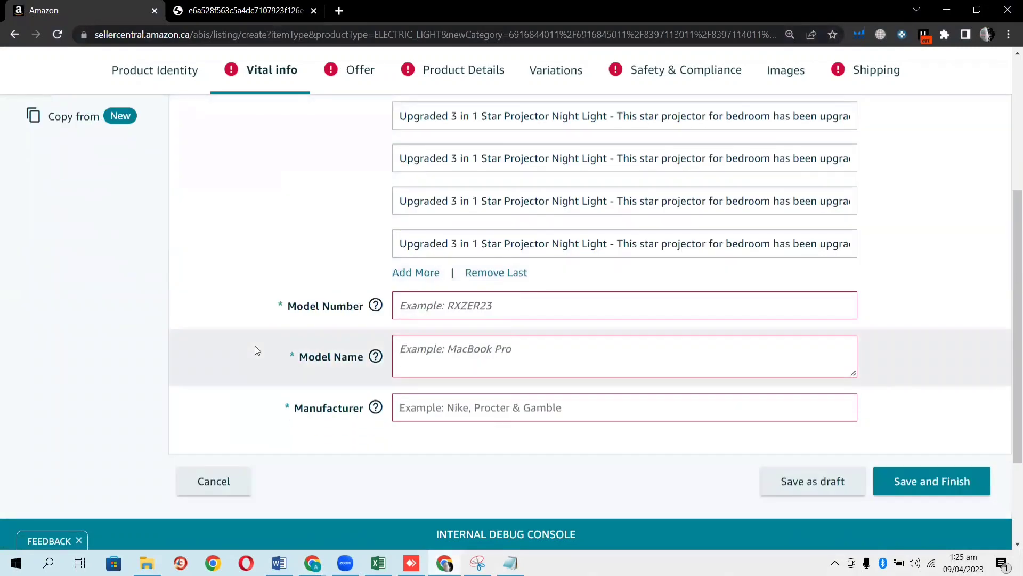
scroll(256, 349, down, 1)
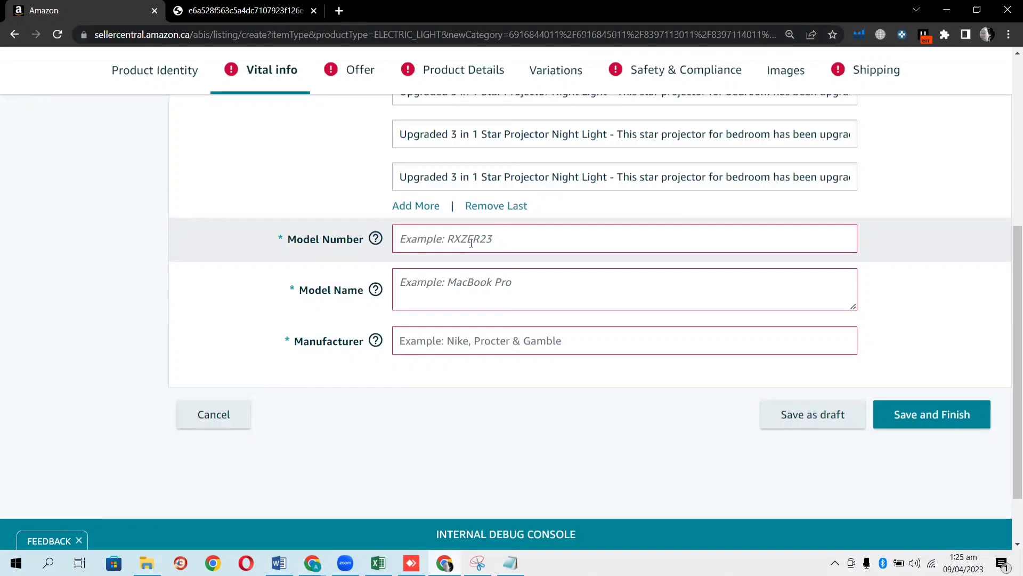
click(511, 562)
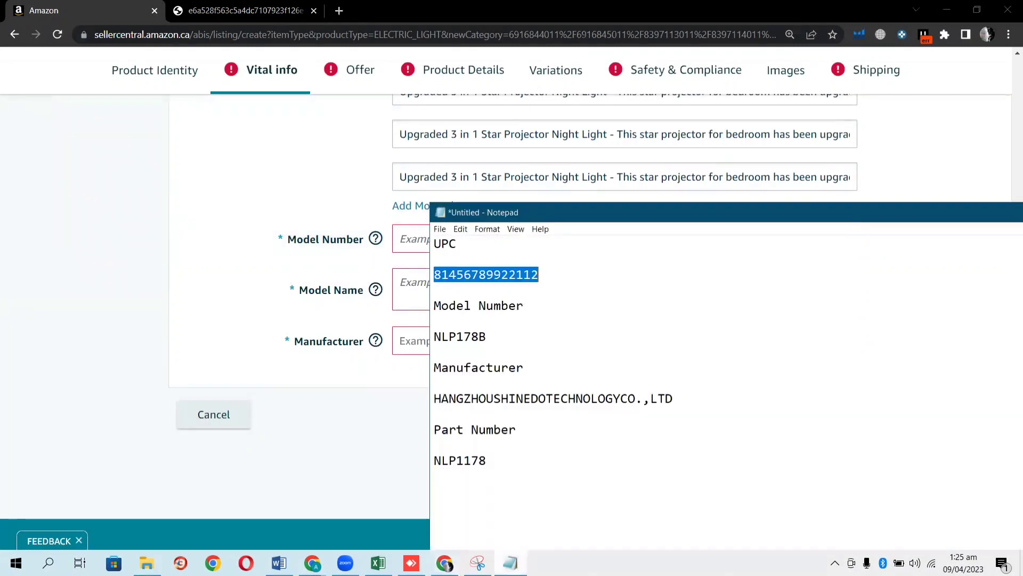
drag(488, 337, 436, 335)
key(ctrl+c)
click(99, 276)
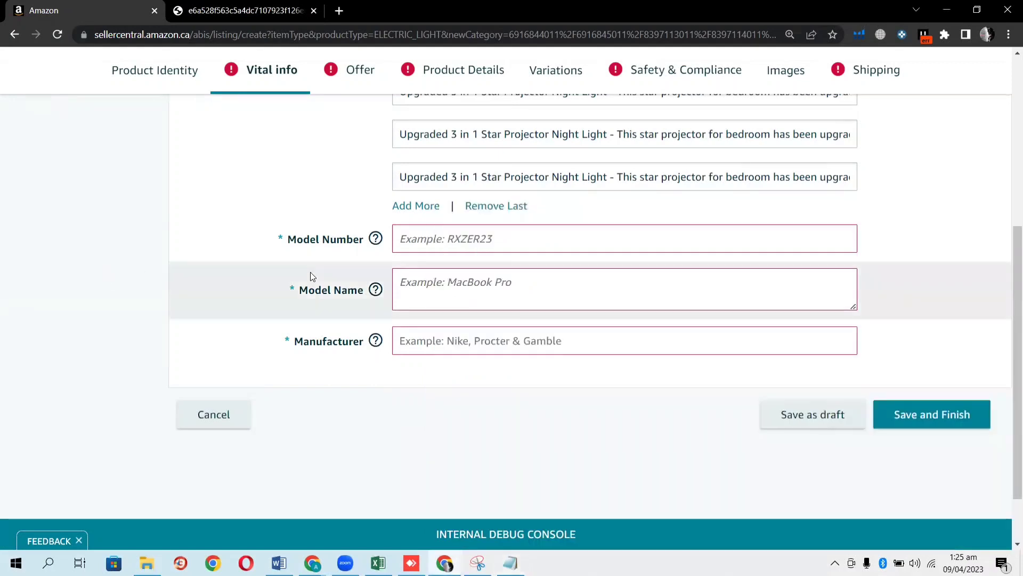
click(412, 244)
key(ctrl+v)
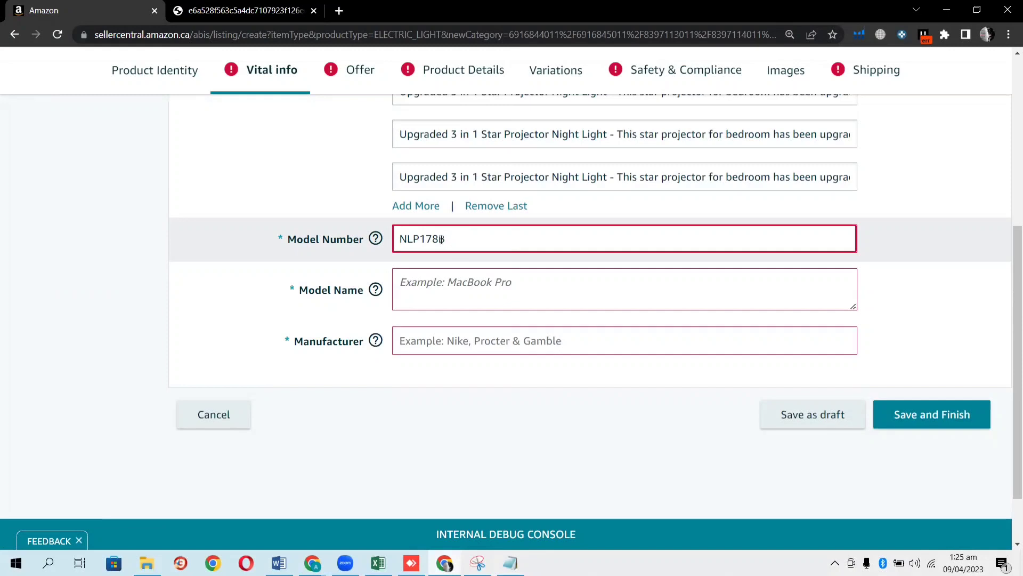
Enter Nightlight360 as the model name
click(420, 281)
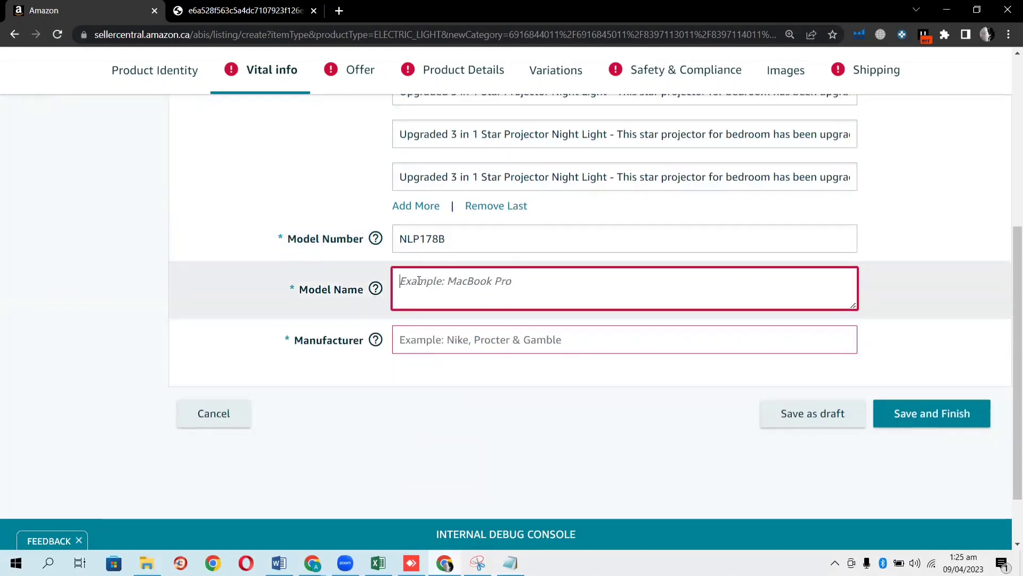
text(Night)
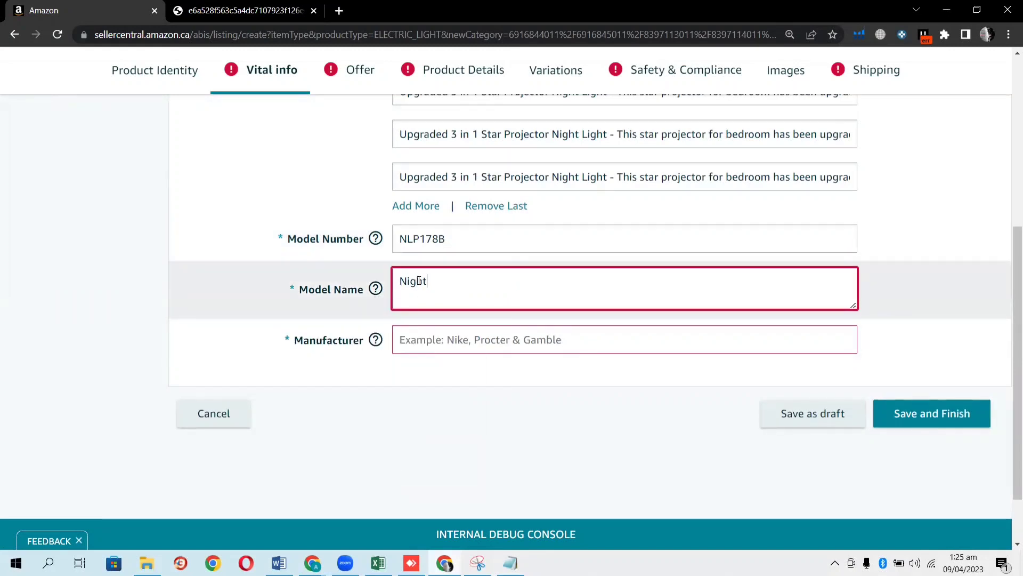
text(light360)
click(46, 268)
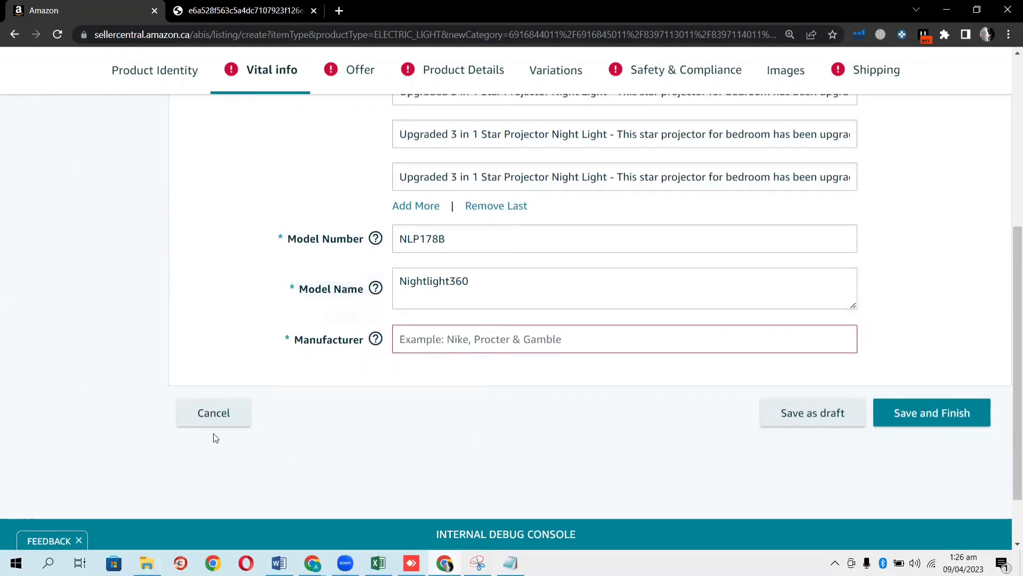
Copy HANGZHOUSHINEDOTECHNOLOGYCO.,LTD from the Notepad notes and enter it as the manufacturer
mouse_move(413, 350)
click(510, 563)
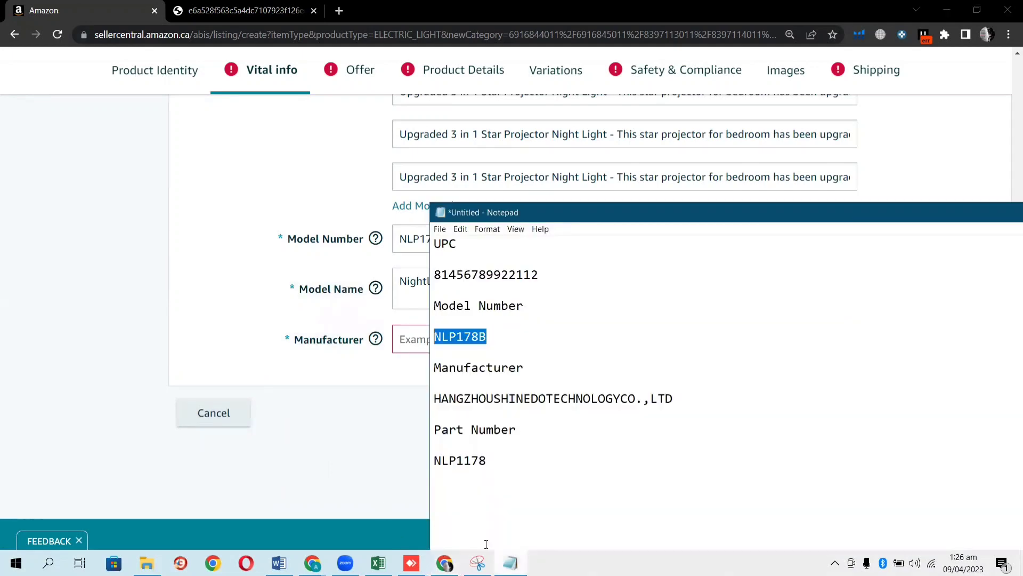
drag(675, 399, 457, 389)
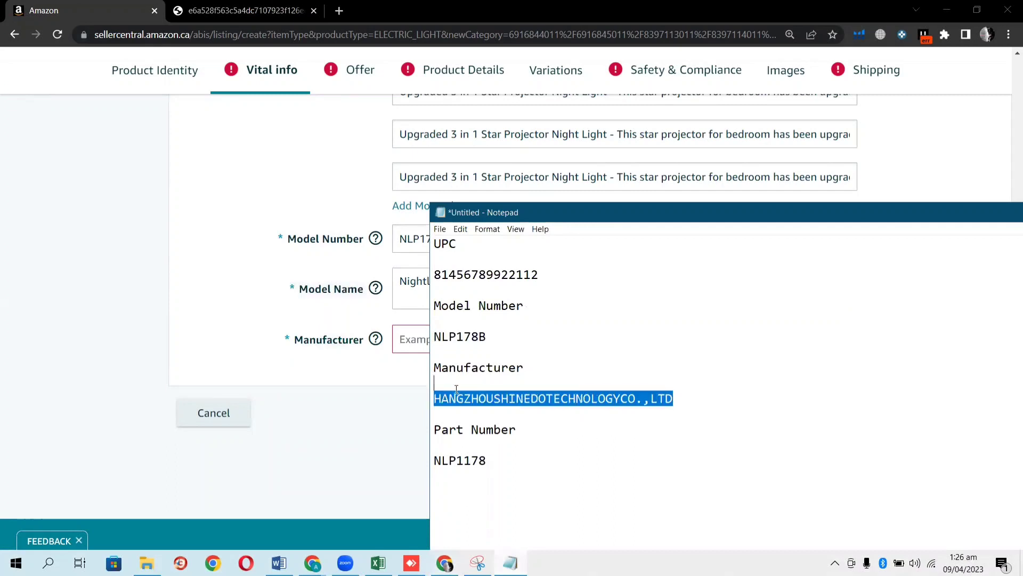
key(ctrl+c)
click(3, 335)
click(469, 340)
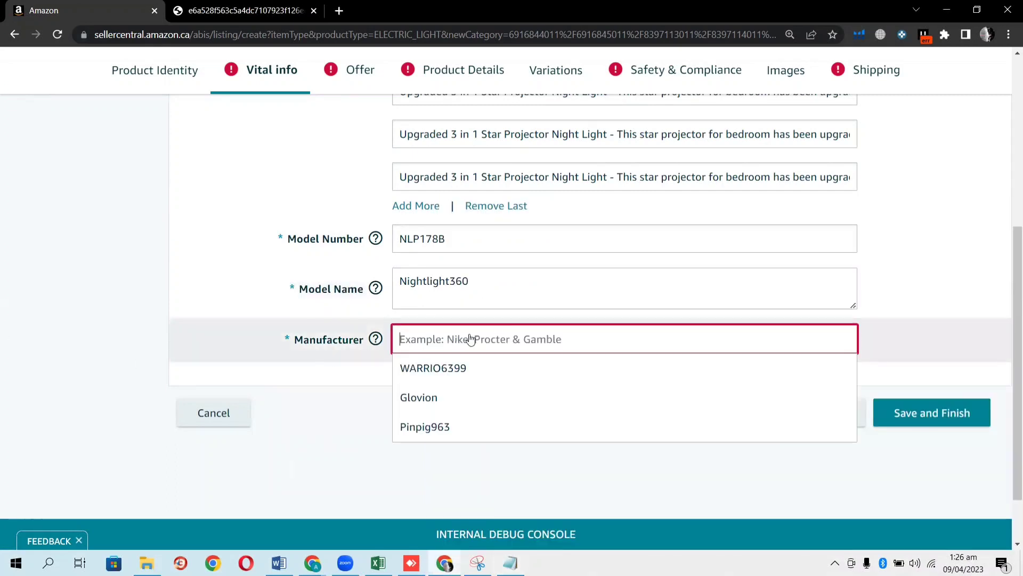
key(ctrl+v)
click(69, 331)
Continue to the listing's offer details and set the quantity to 216
scroll(70, 331, up, 4)
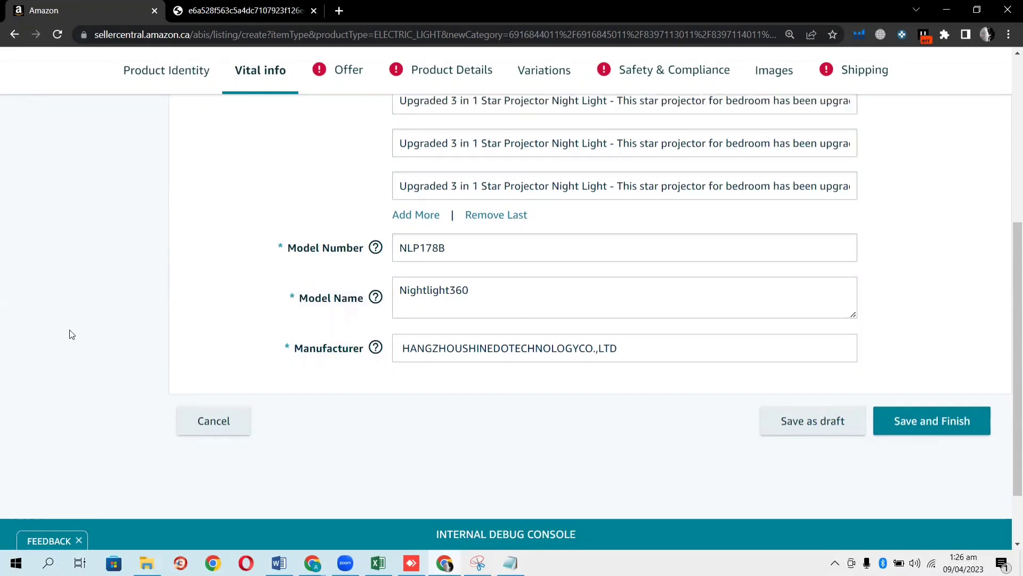
scroll(101, 348, up, 3)
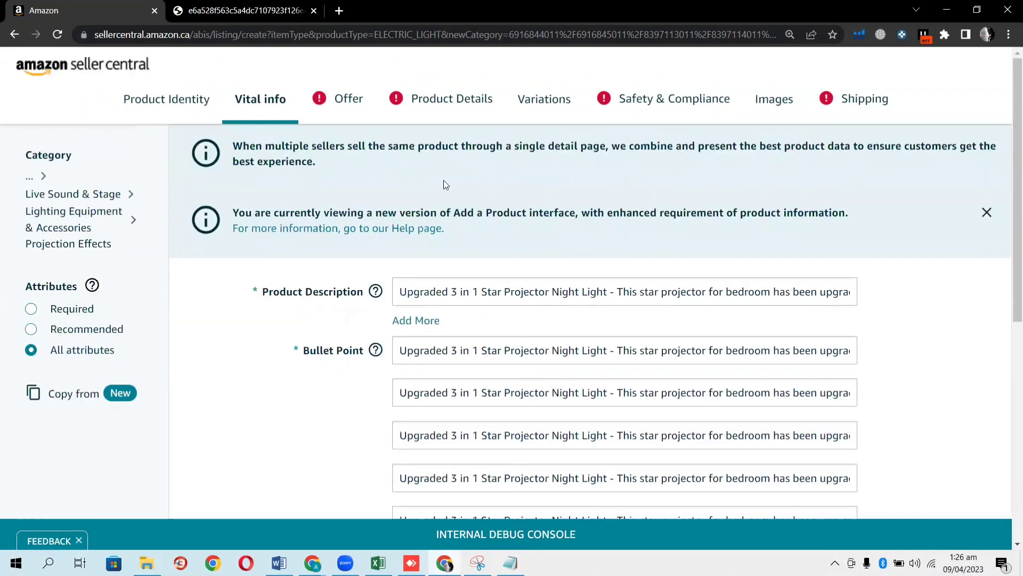
click(352, 99)
mouse_move(375, 221)
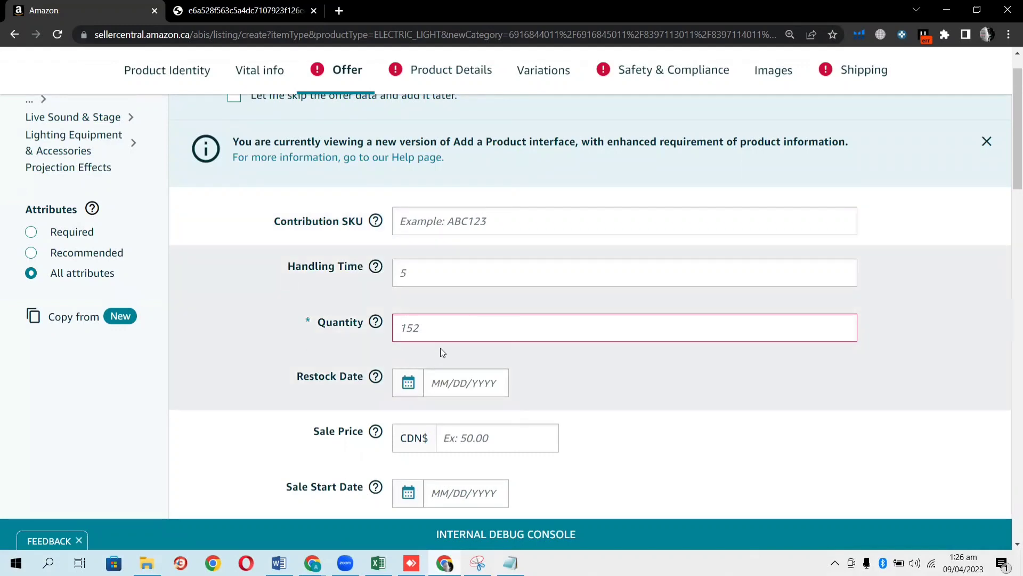
click(448, 328)
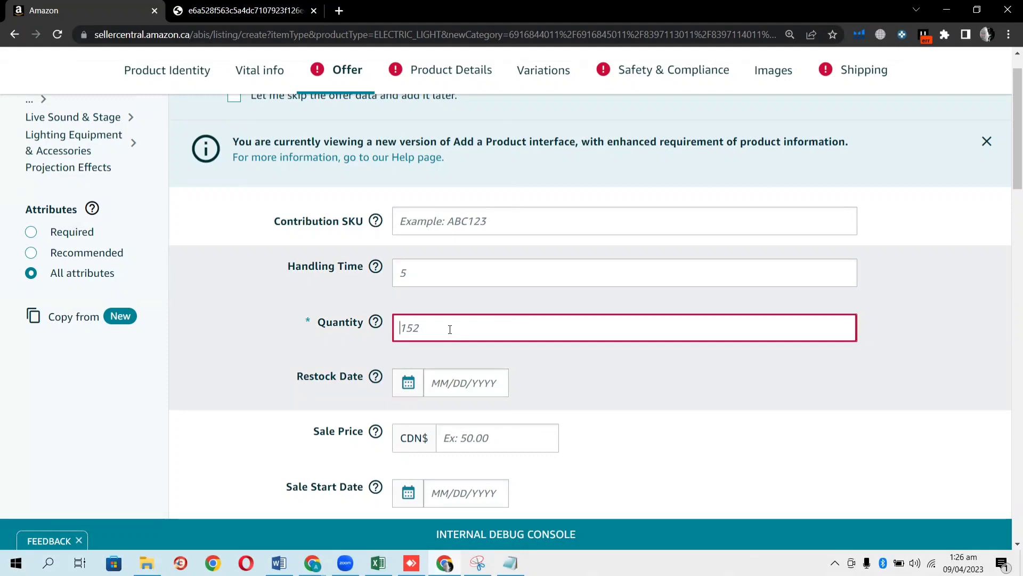
text(216)
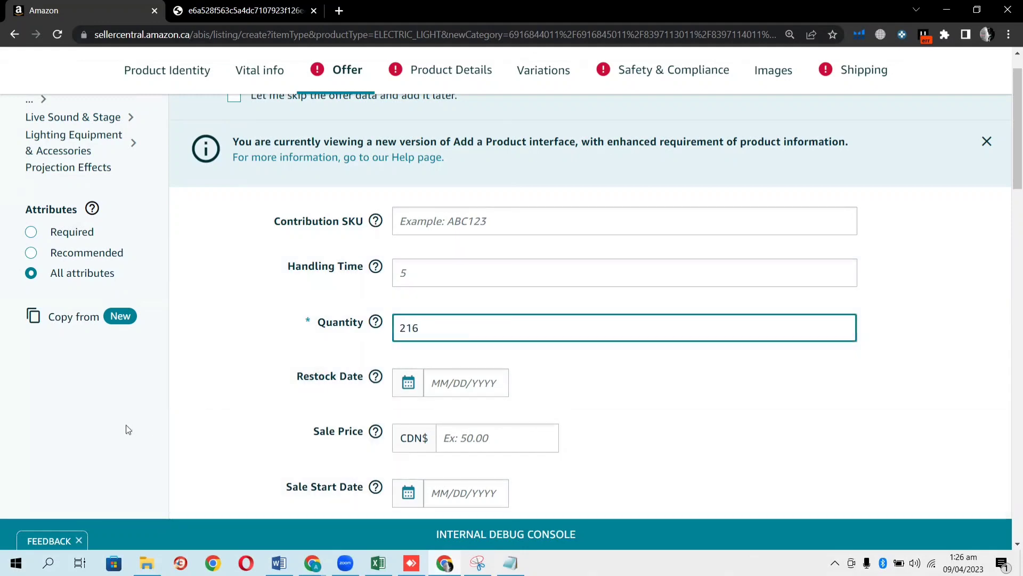
click(128, 429)
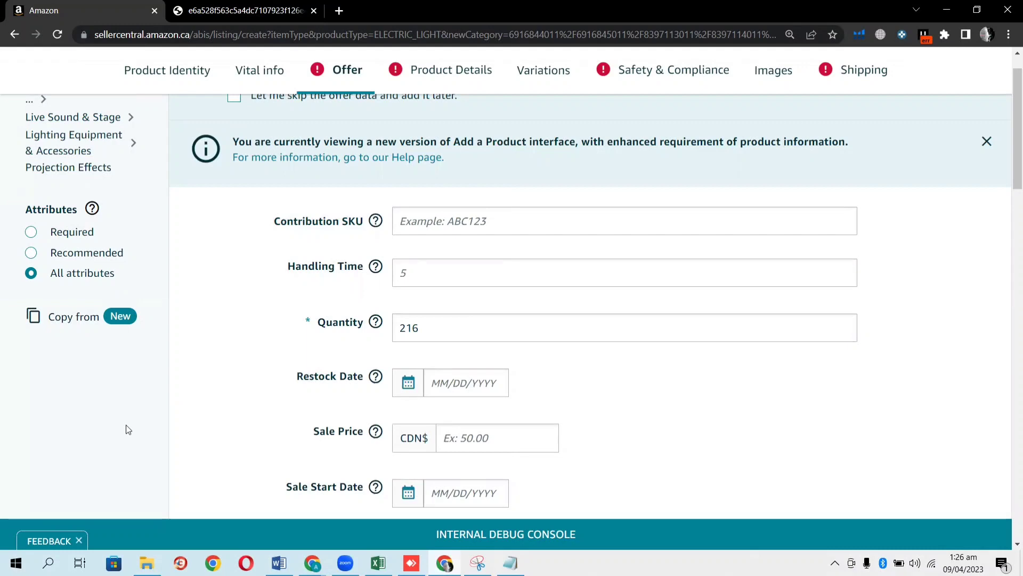
Set Your Price for the offer to CDN$ 35.99
scroll(128, 430, down, 1)
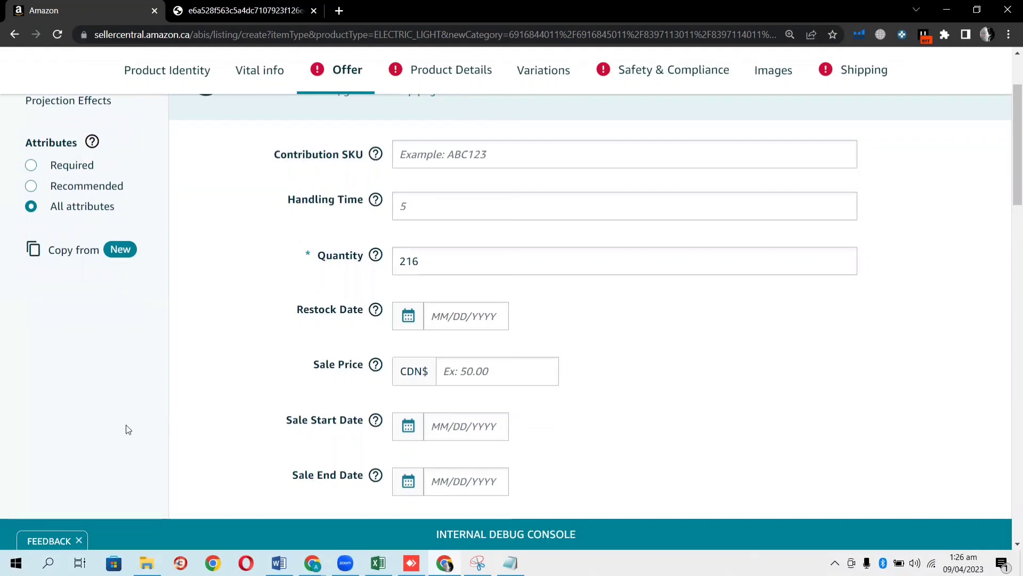
scroll(128, 429, down, 4)
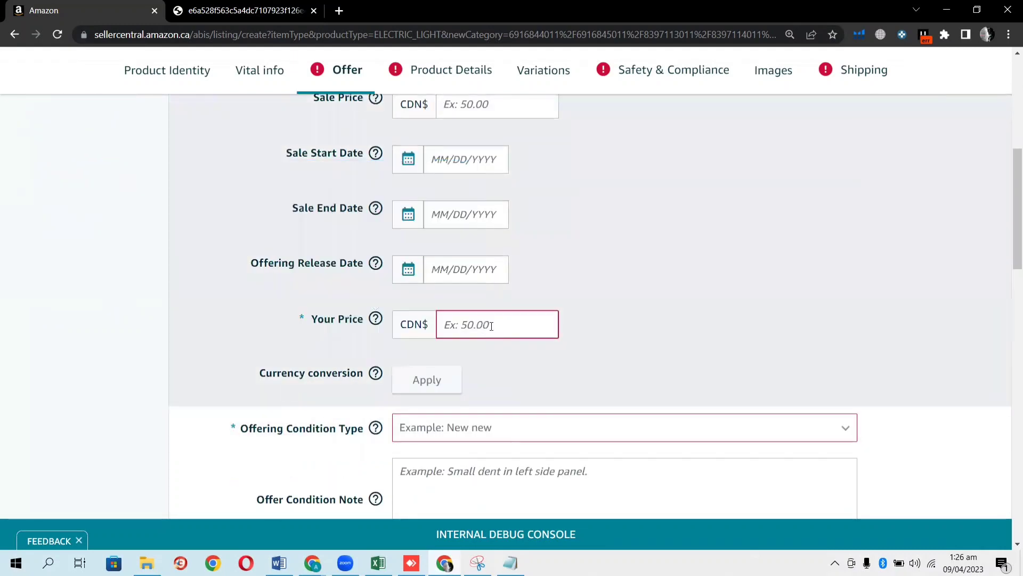
click(491, 326)
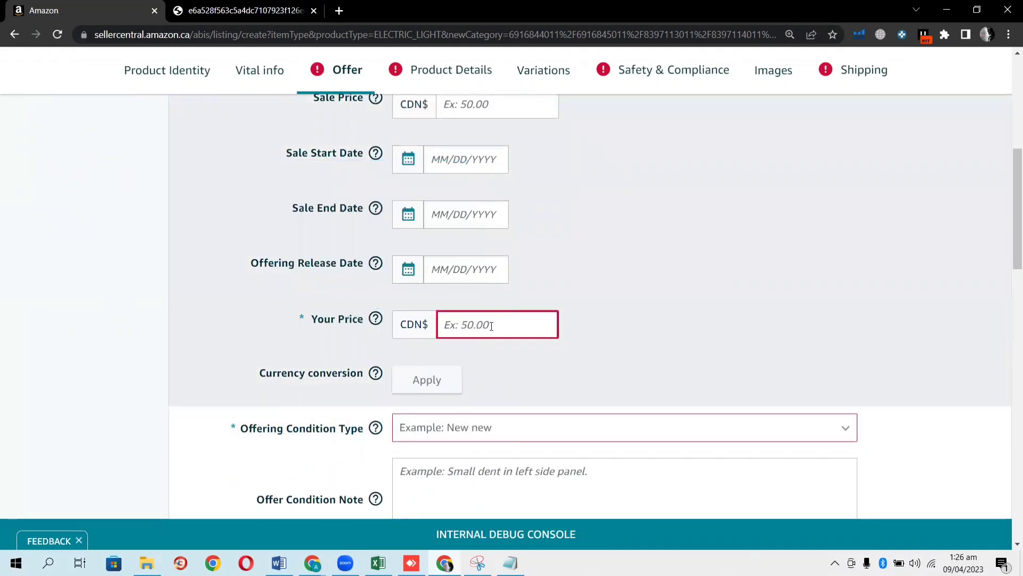
text(35)
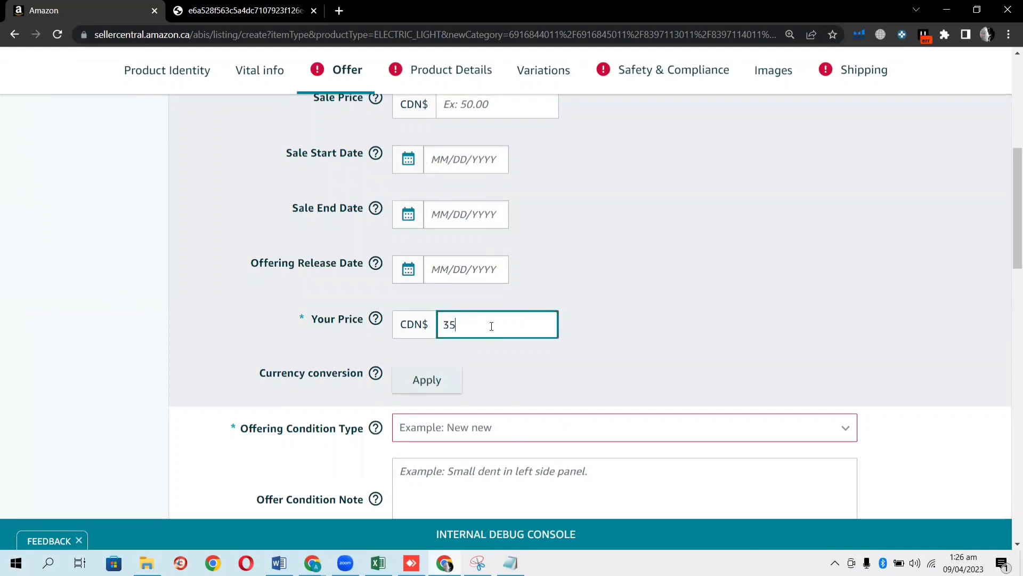
text(.99)
click(83, 311)
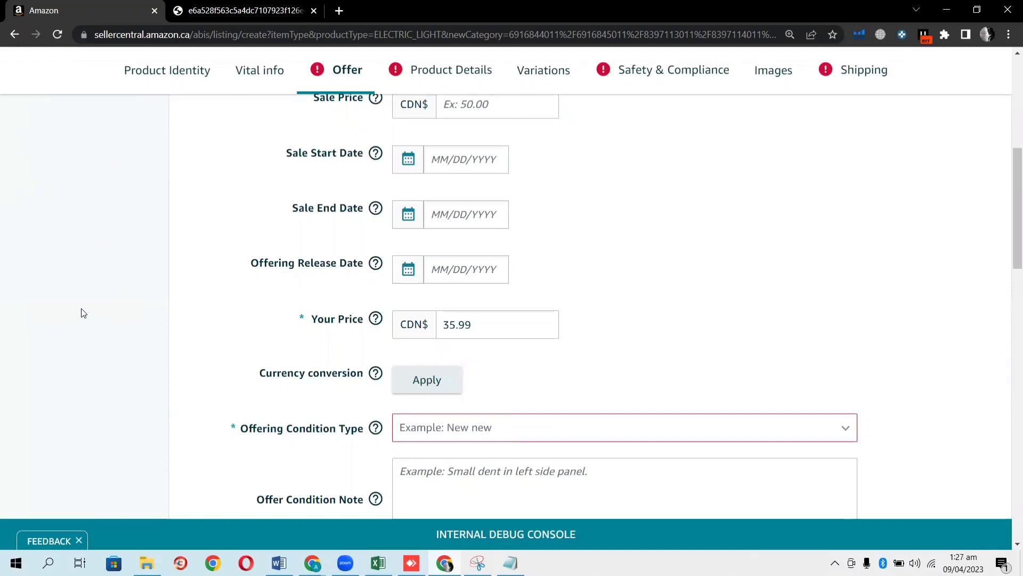
Set the offering condition type to New and choose Fulfilled by Amazon as the fulfilment channel
scroll(81, 308, down, 4)
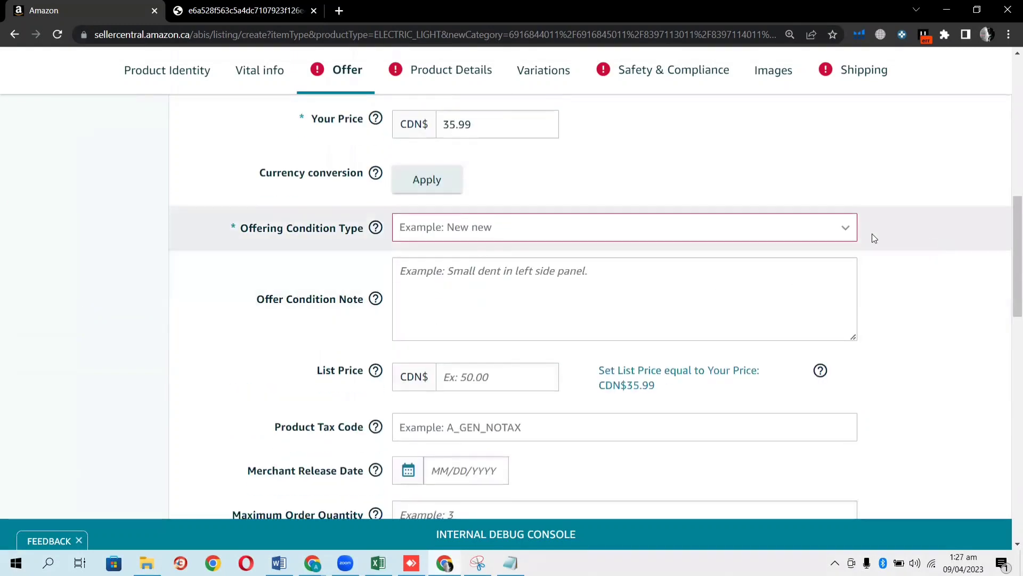
click(839, 229)
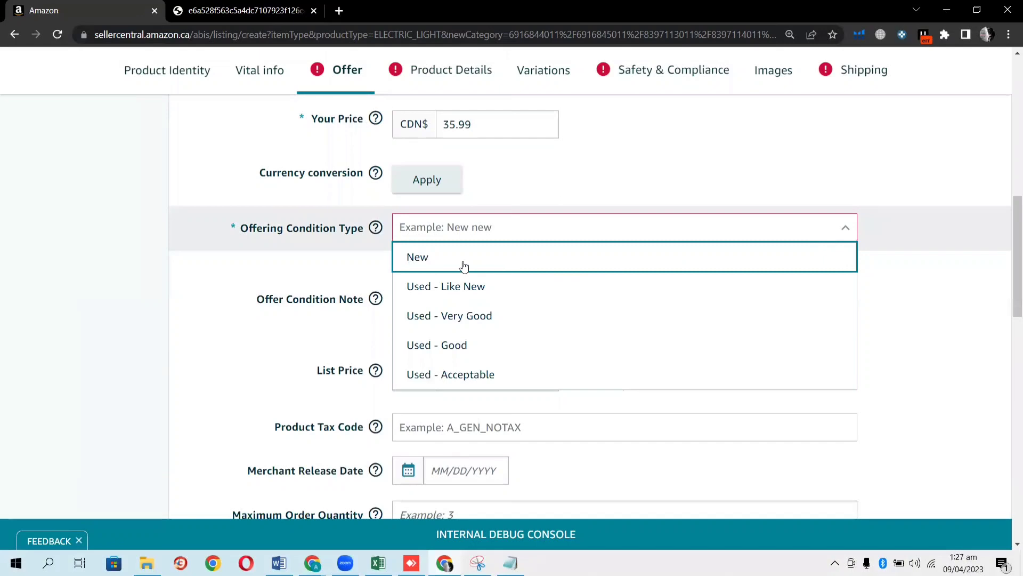
click(443, 261)
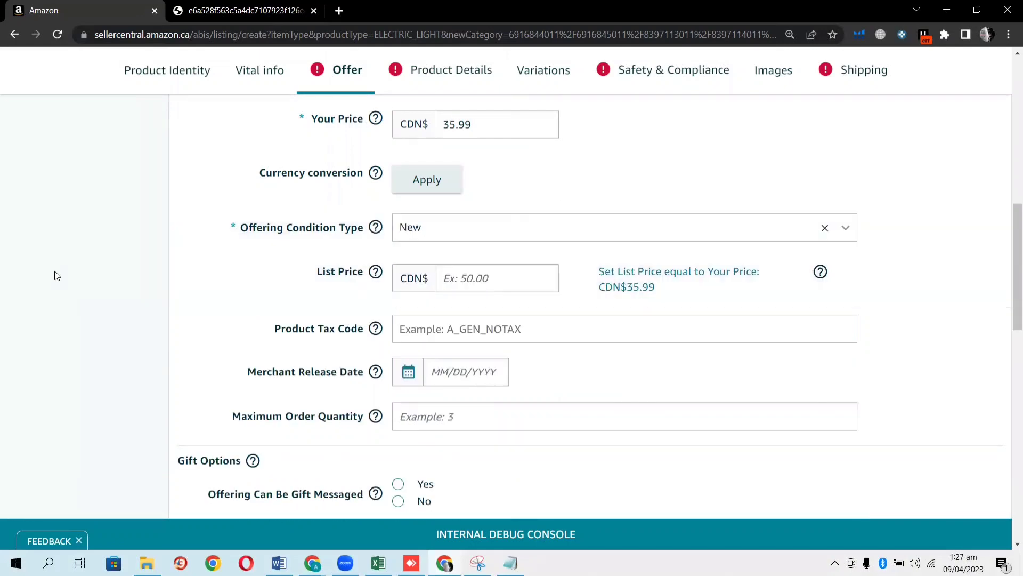
scroll(57, 276, down, 5)
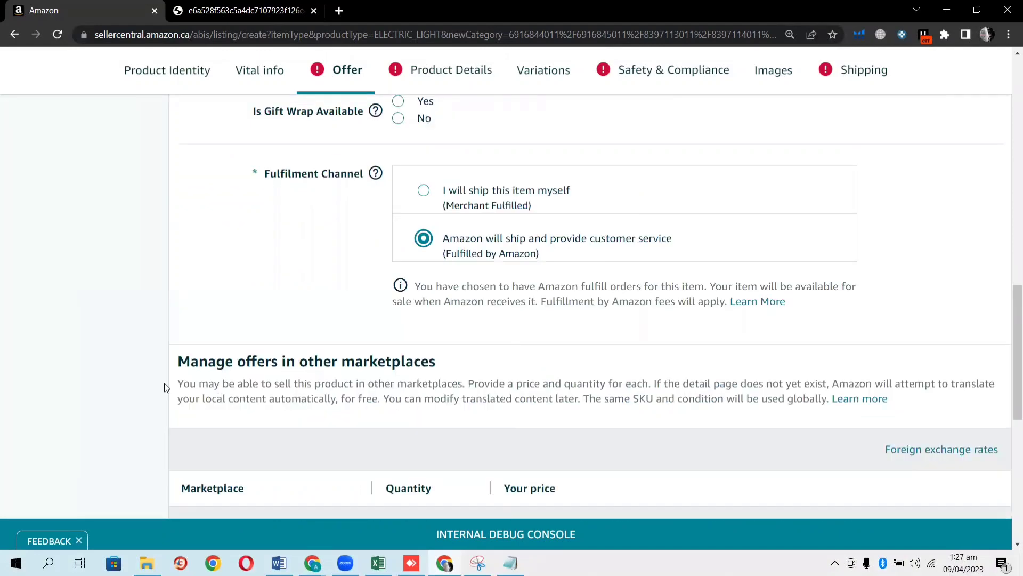
Open the product details and fill the generic keyword with the saved Star Projector, Galaxy Projector, Starry Night Light keyword list
click(61, 358)
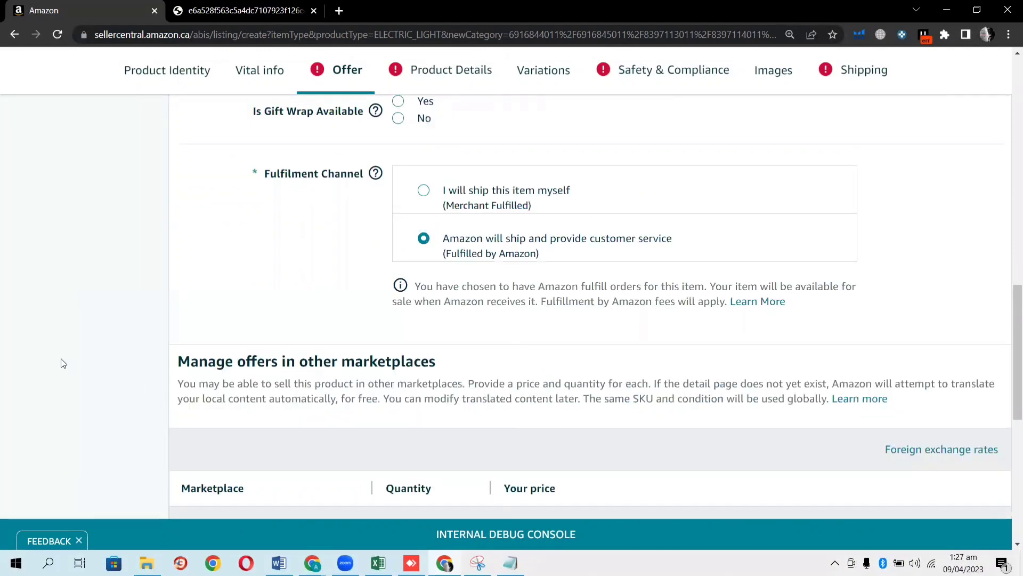
scroll(134, 389, up, 2)
scroll(134, 389, up, 15)
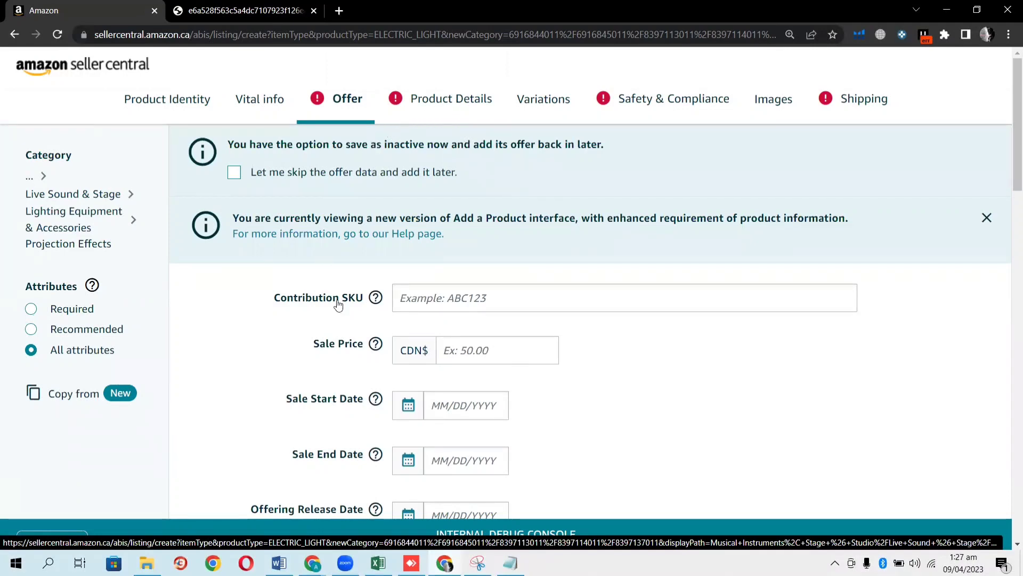
click(462, 112)
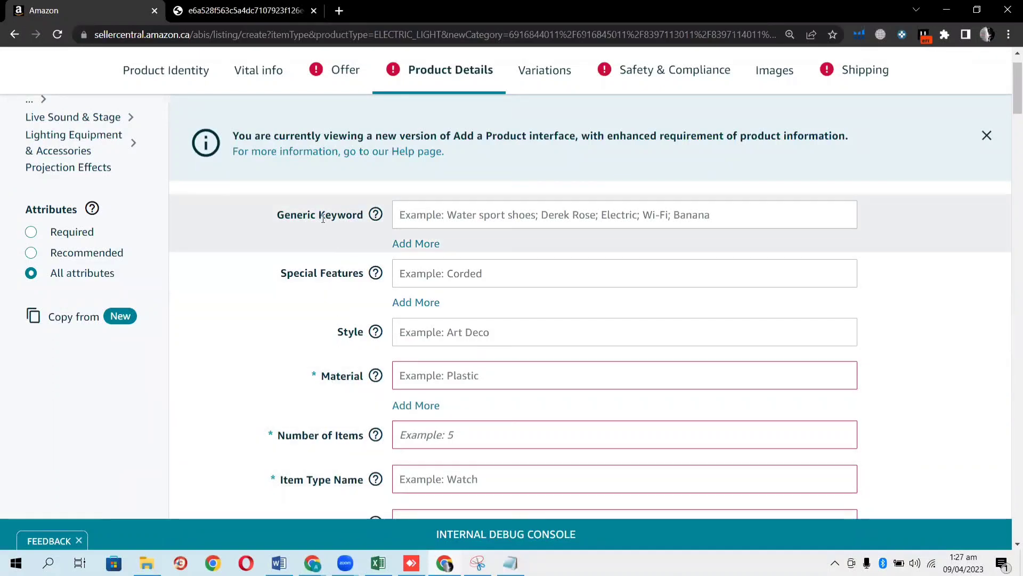
click(421, 217)
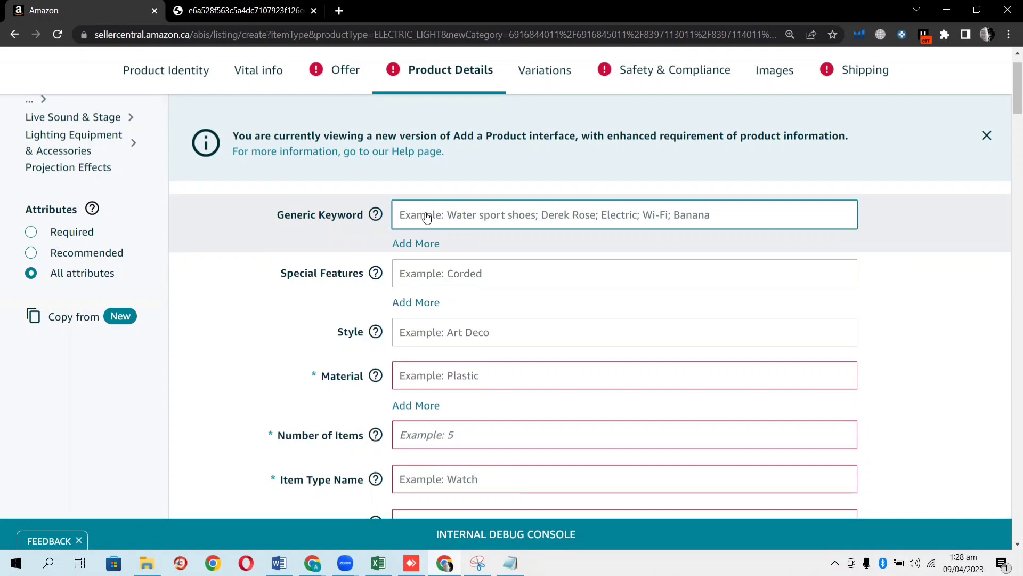
click(440, 214)
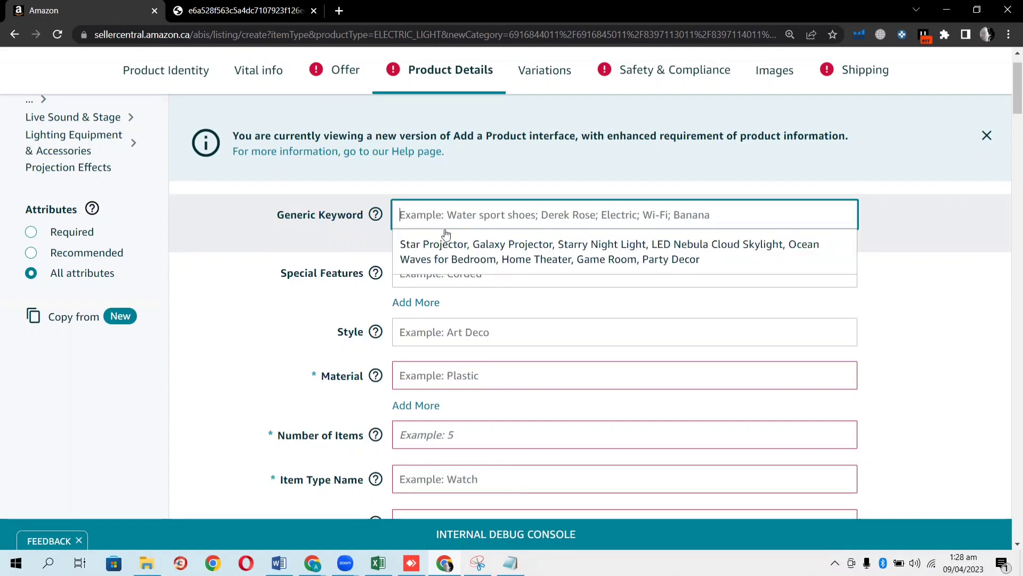
click(448, 251)
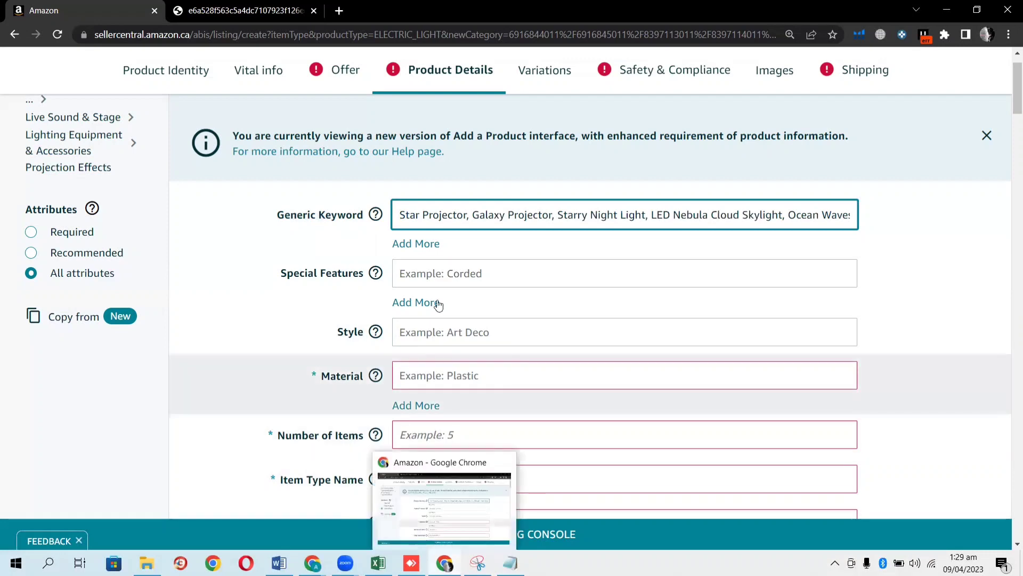
Check the product features in the supplier PDF and set the listing's material to ABS
click(250, 11)
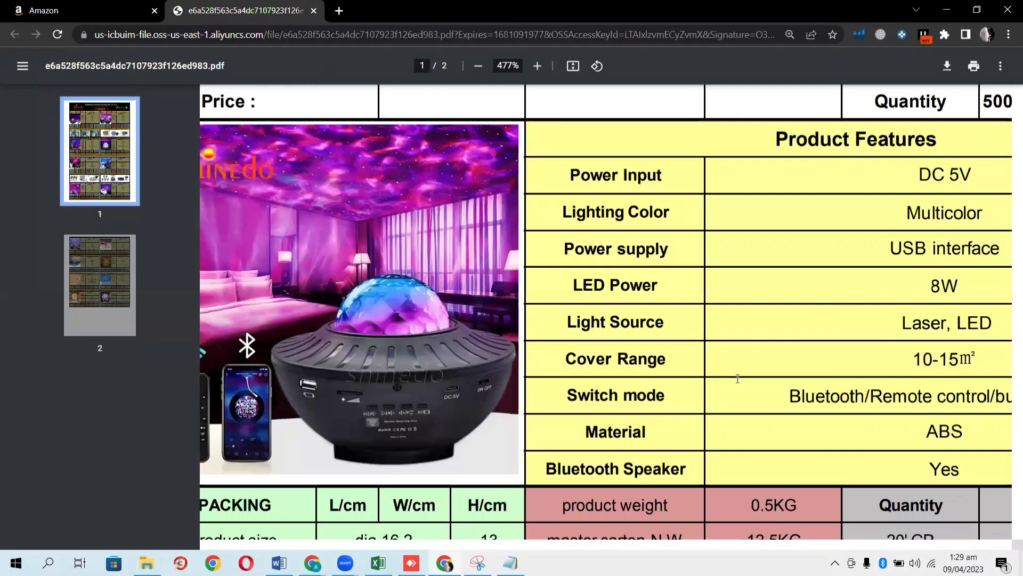
scroll(624, 413, down, 4)
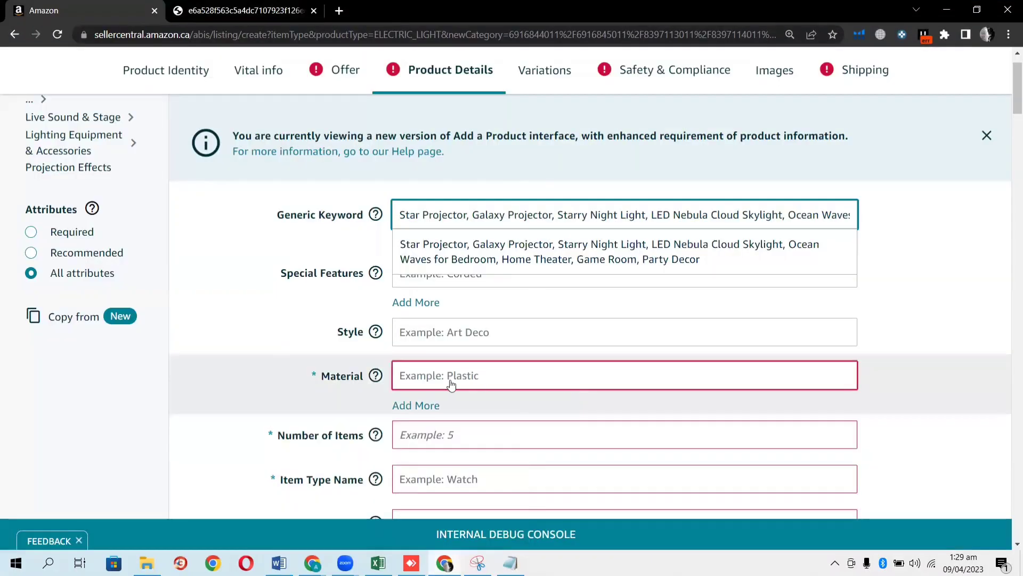
click(443, 378)
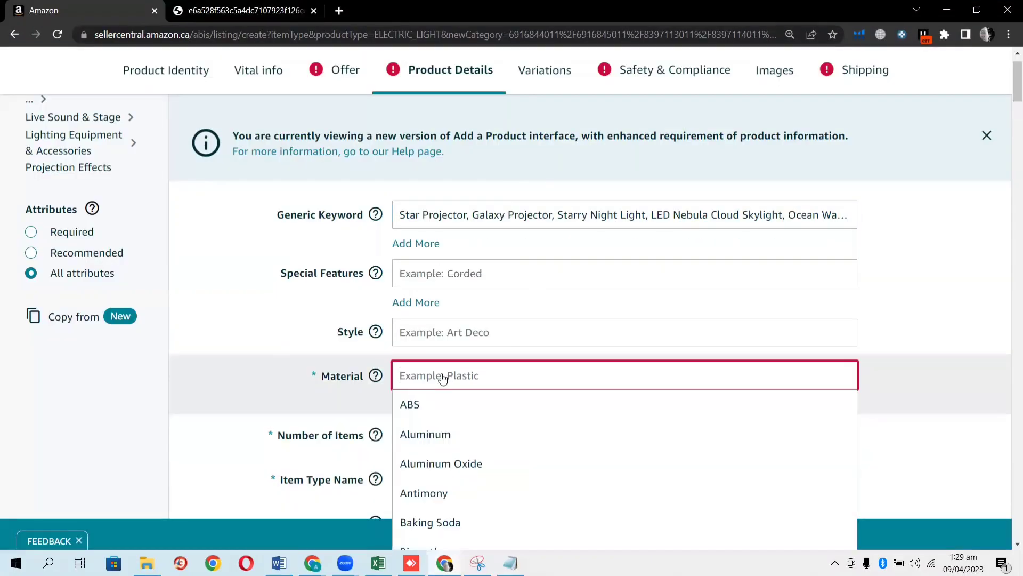
text(ABS)
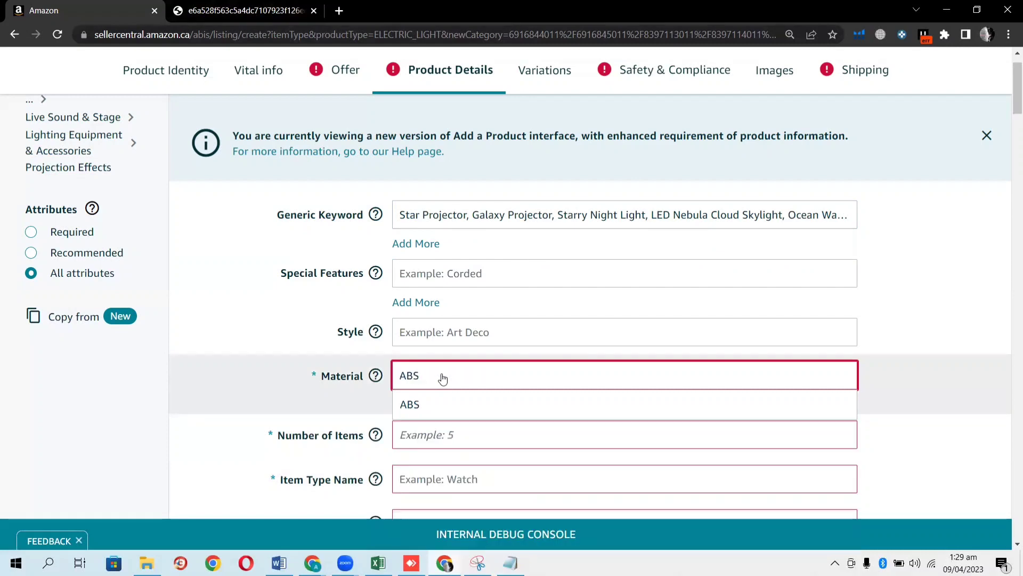
click(439, 409)
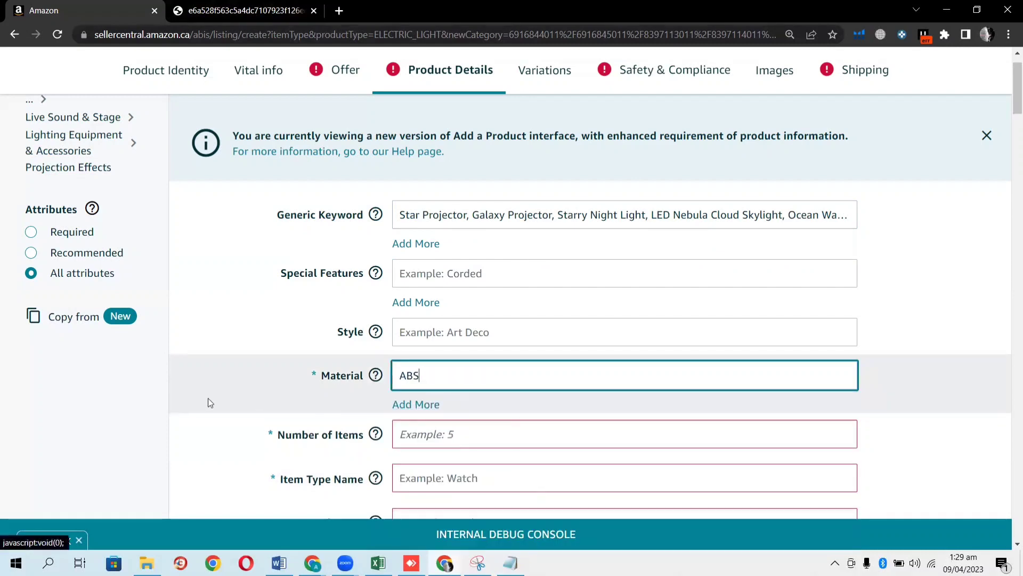
click(82, 387)
Set the number of items in the product details to 17
scroll(83, 387, down, 2)
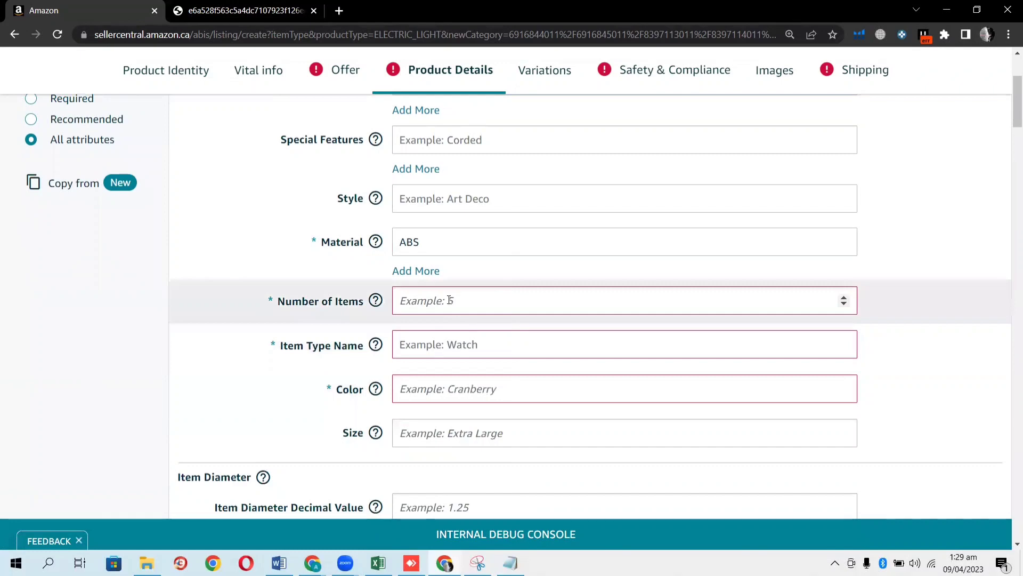
double_click(844, 298)
double_click(844, 298)
double_click(844, 299)
double_click(844, 299)
double_click(845, 299)
double_click(845, 299)
double_click(844, 299)
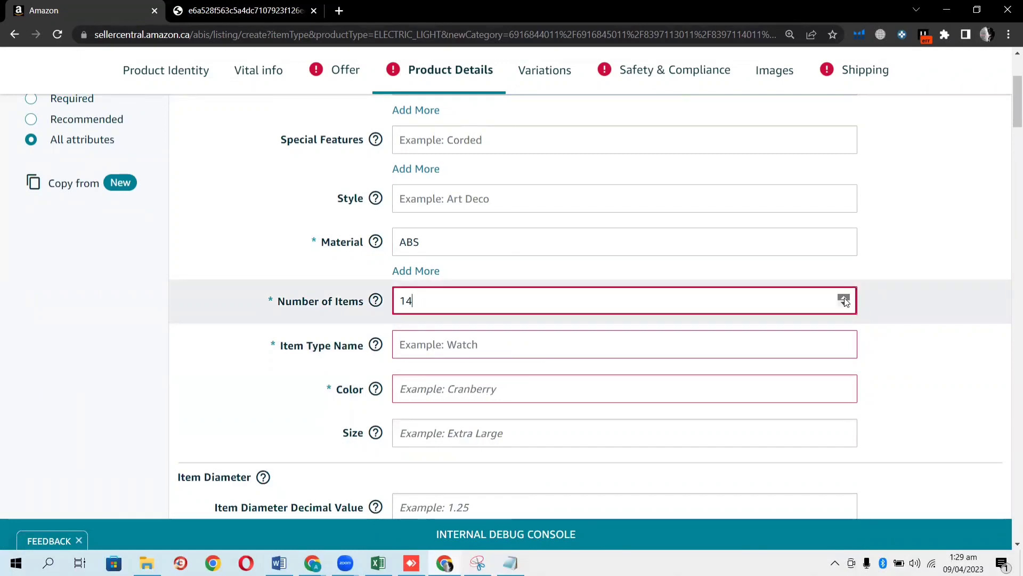
double_click(845, 298)
click(844, 299)
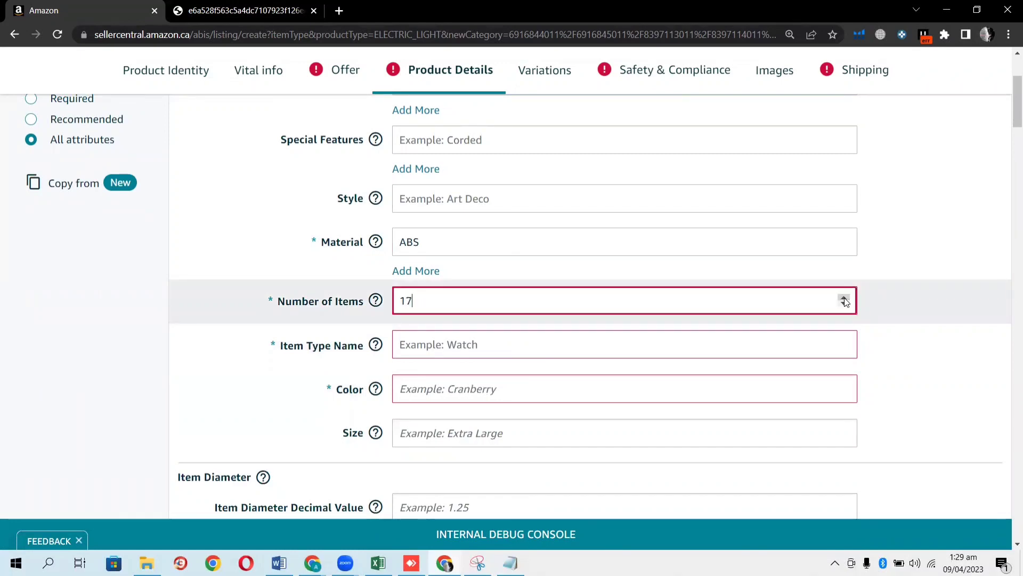
Set the item type name to Ceiling Lights and the color to Black
click(450, 347)
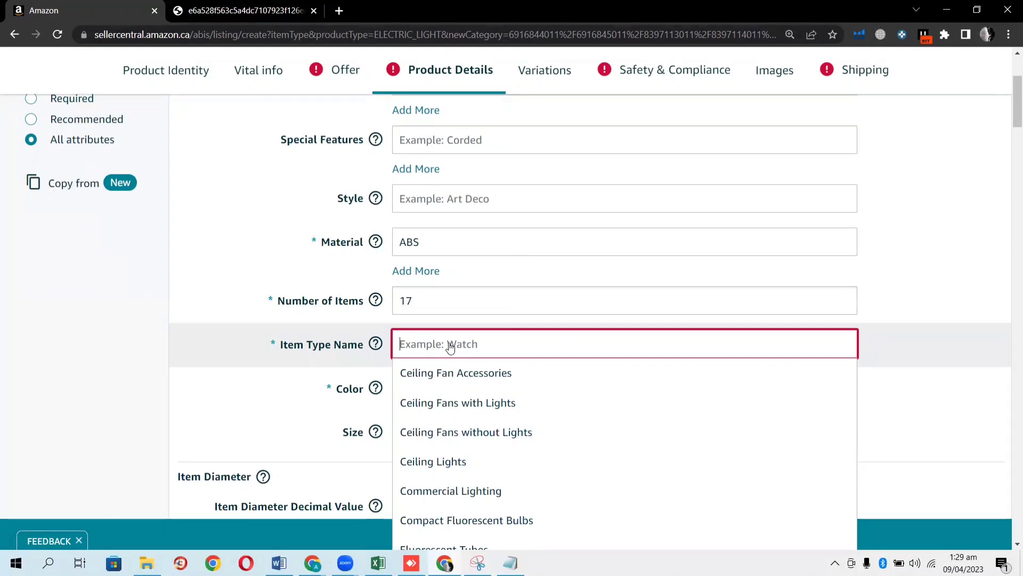
click(441, 466)
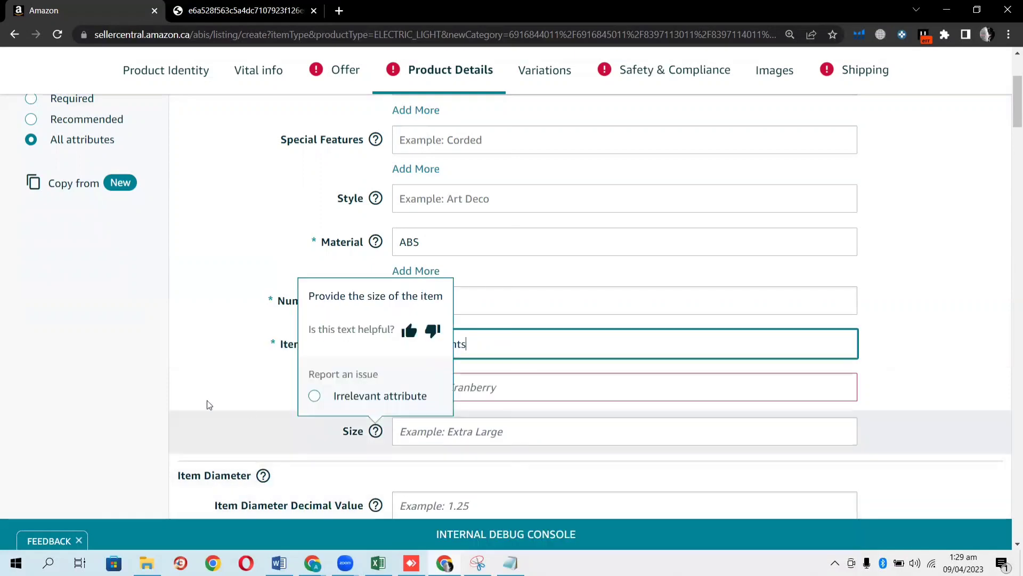
click(37, 334)
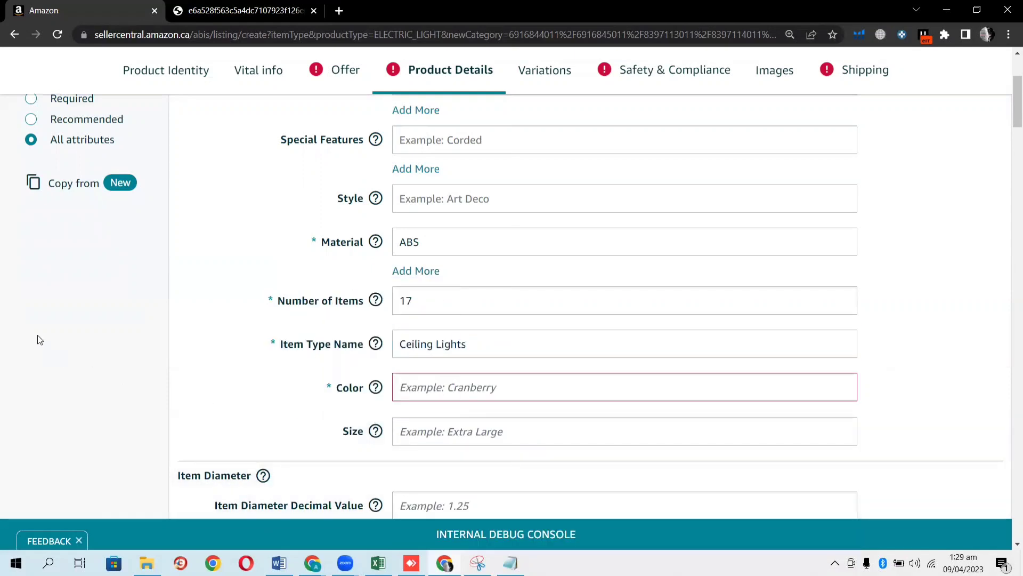
click(472, 396)
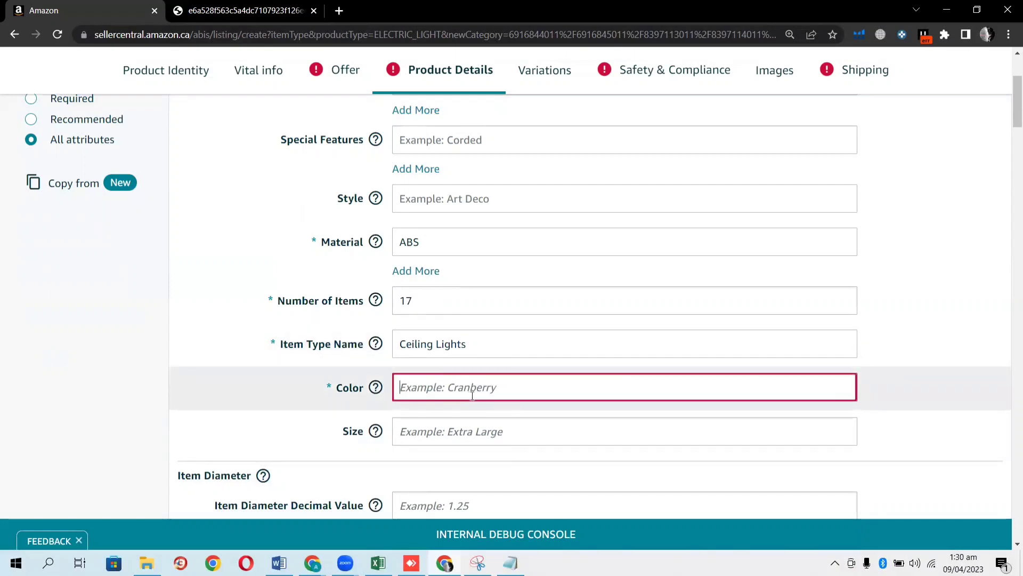
text(Black)
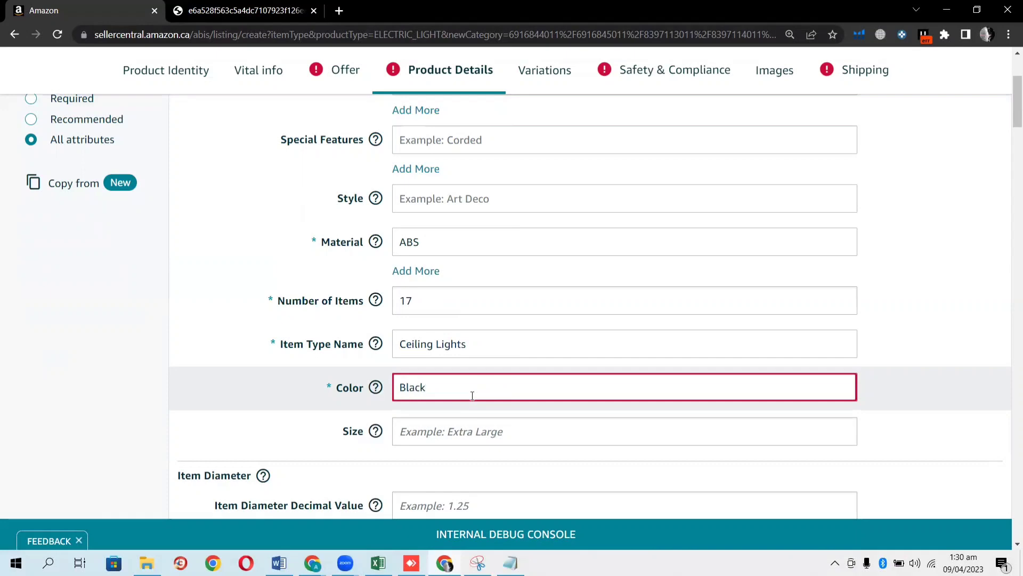
click(116, 399)
Copy the part number NLP1178 from the Notepad notes and enter it in the listing as NLP1178BB
scroll(121, 384, down, 2)
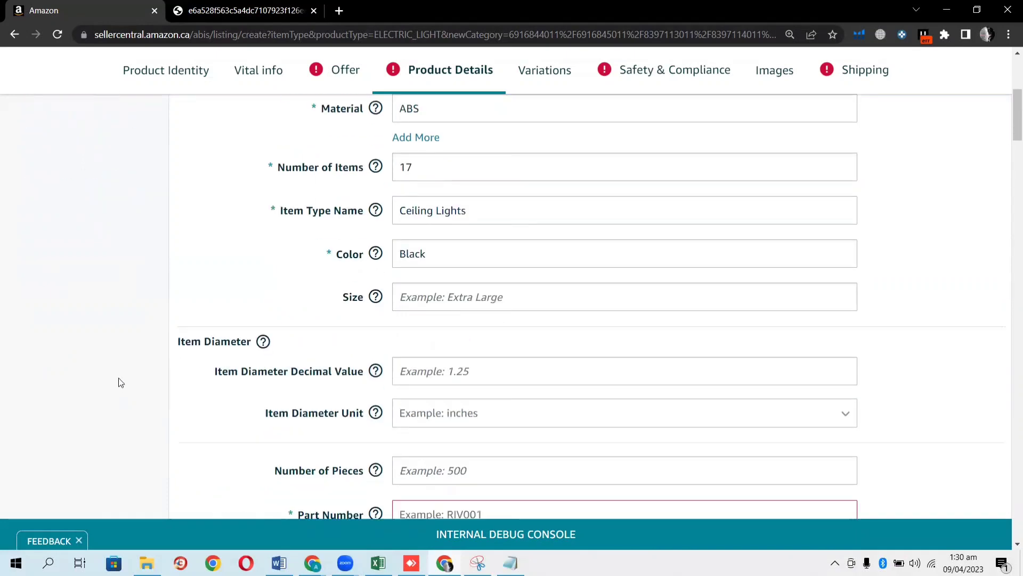
scroll(121, 383, down, 3)
click(434, 319)
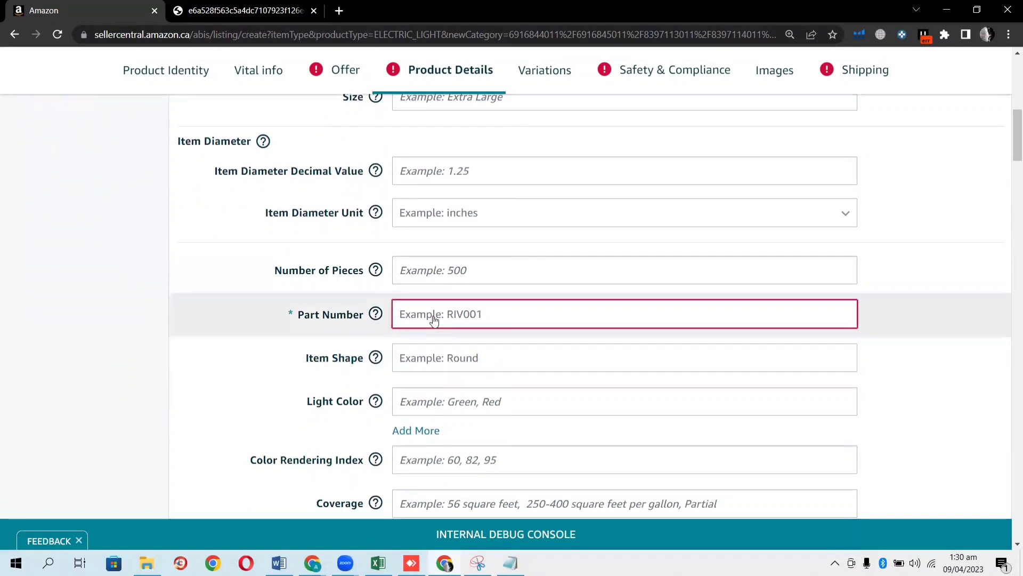
click(510, 563)
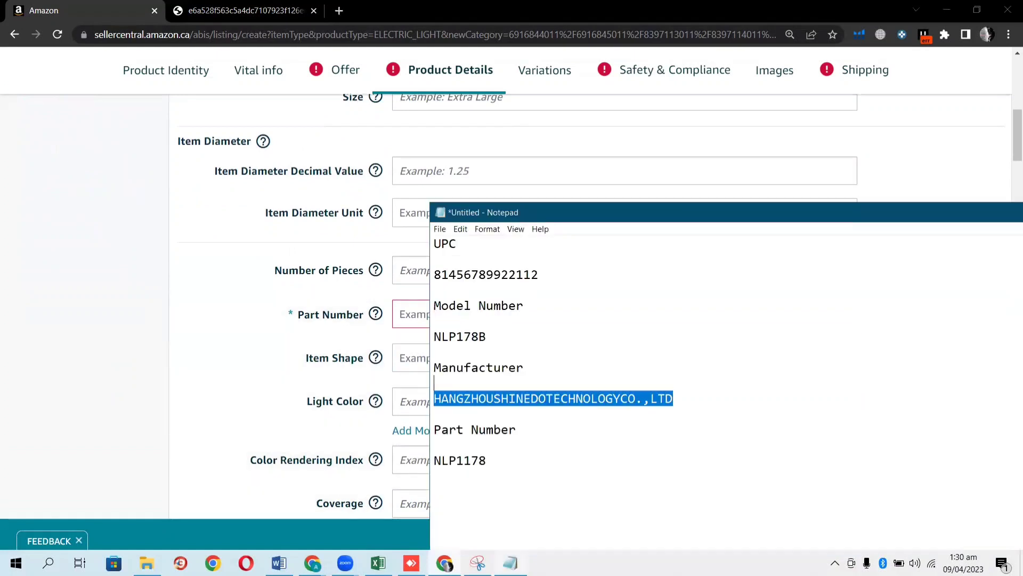
drag(488, 460, 432, 462)
key(ctrl+c)
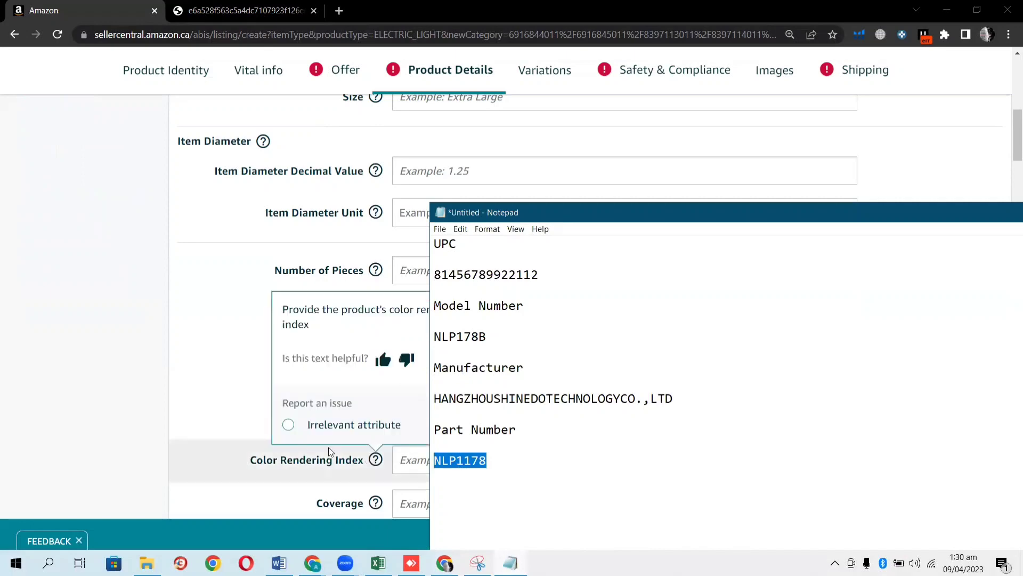
click(531, 466)
click(116, 345)
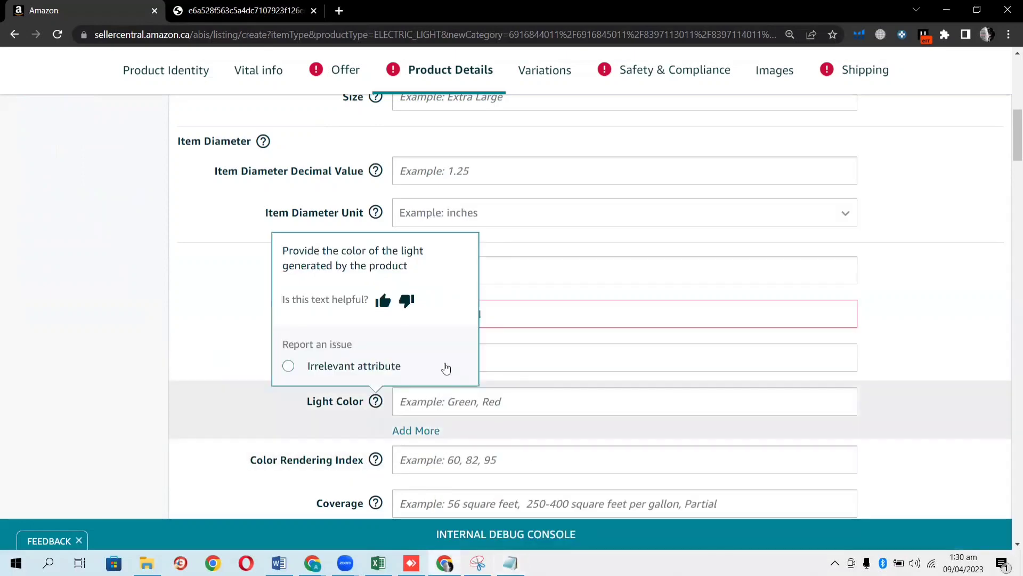
click(462, 314)
key(ctrl+v)
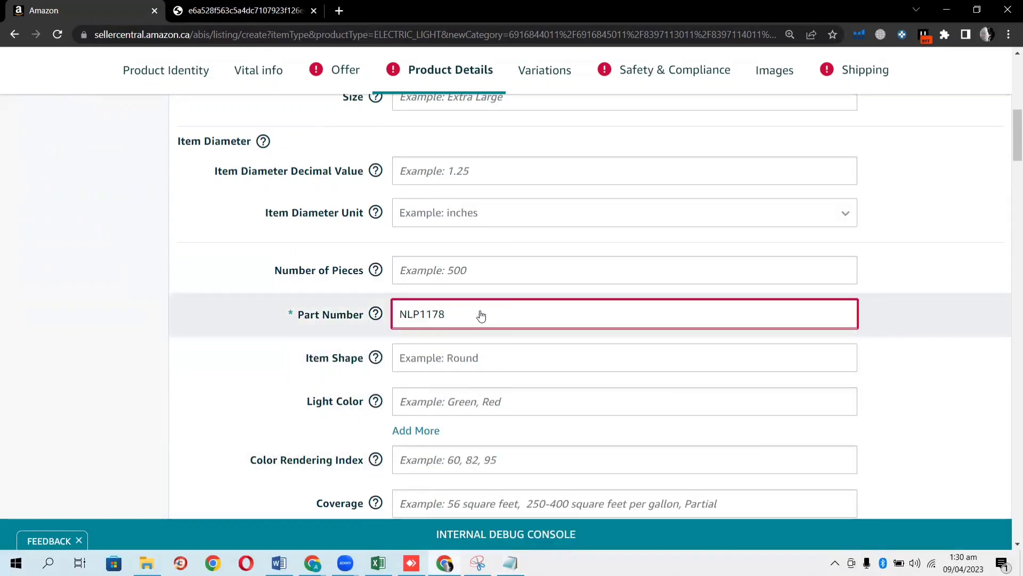
text(BB)
click(53, 321)
click(410, 322)
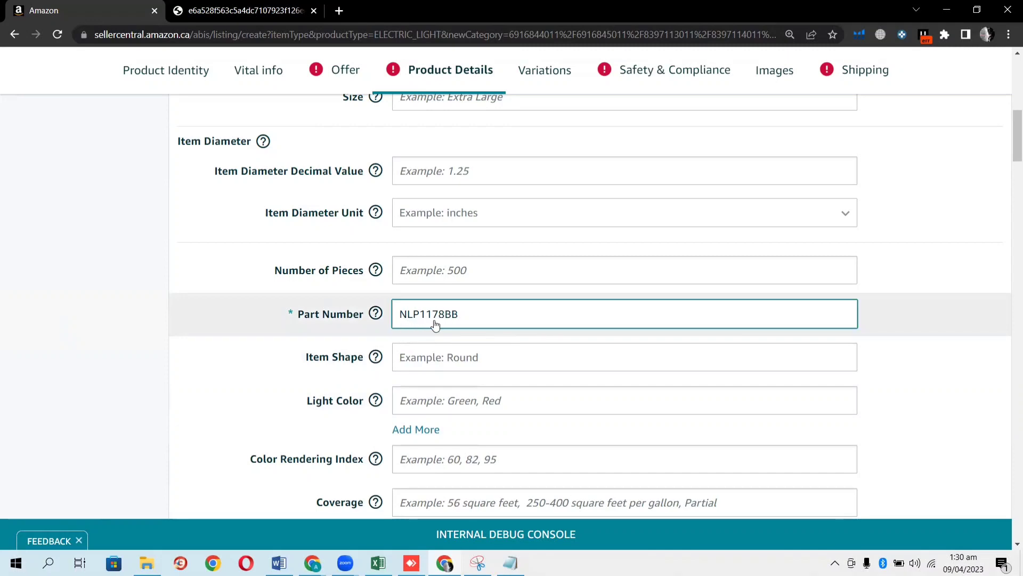
Fill in the required included components field of the product details with None
scroll(290, 406, down, 1)
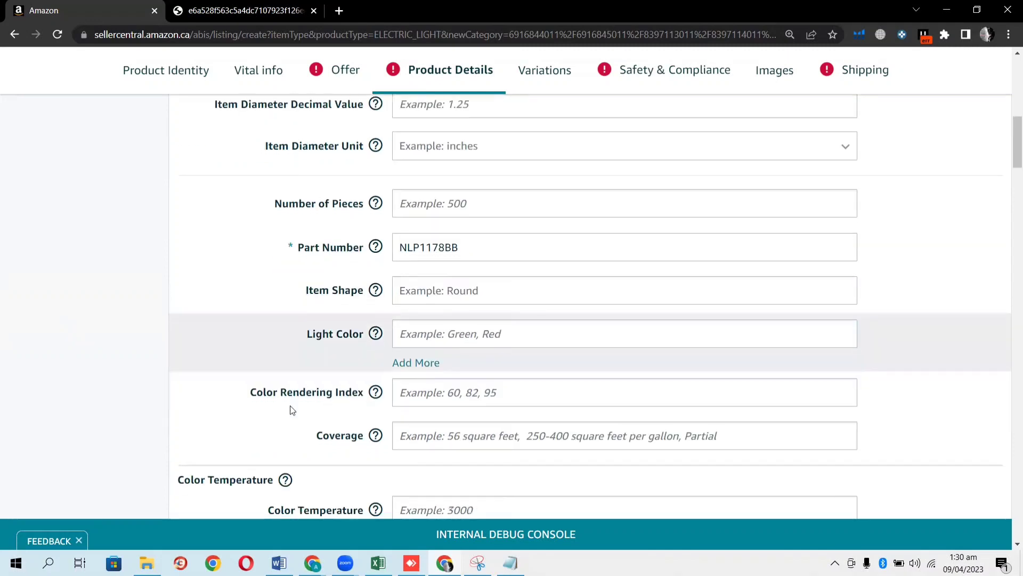
scroll(290, 407, down, 3)
scroll(290, 410, down, 6)
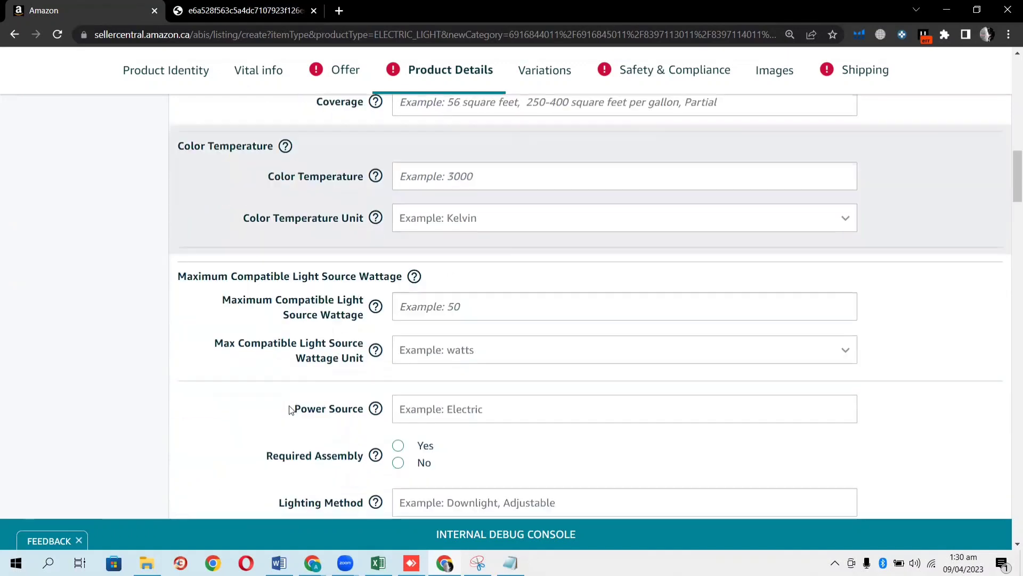
scroll(290, 409, down, 2)
scroll(290, 409, up, 15)
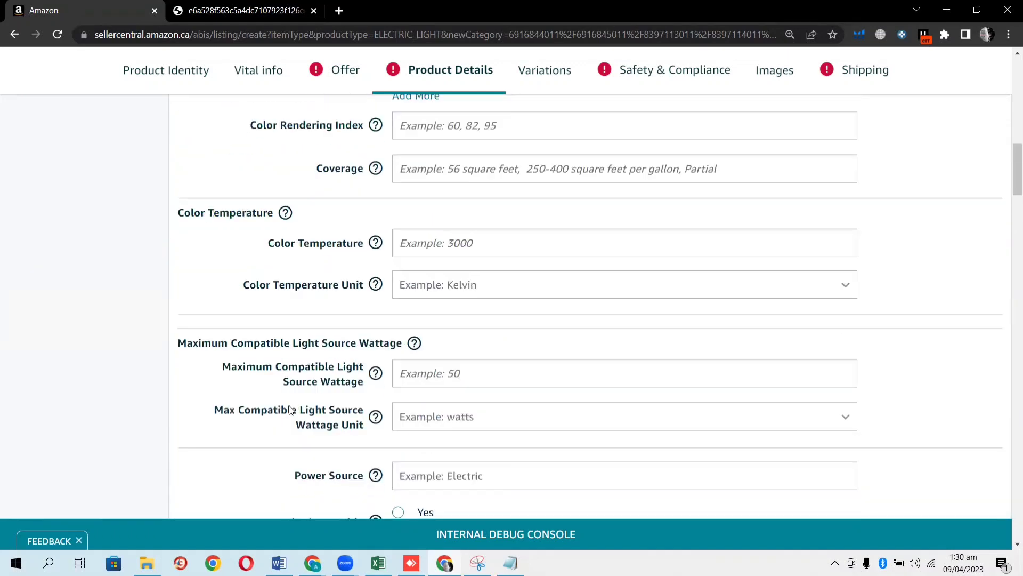
scroll(290, 410, down, 3)
scroll(290, 409, down, 18)
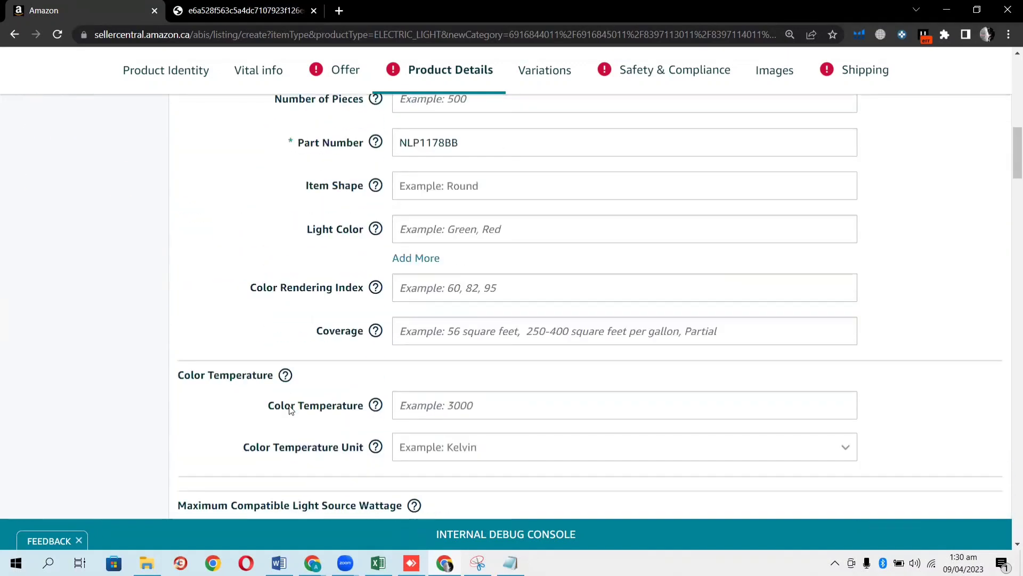
scroll(290, 409, down, 7)
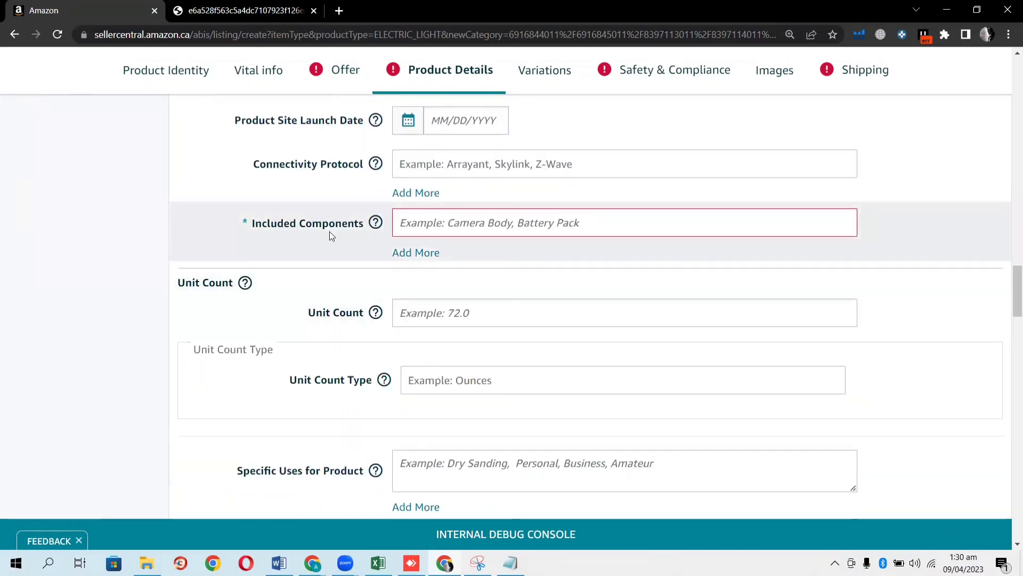
click(452, 222)
text(None)
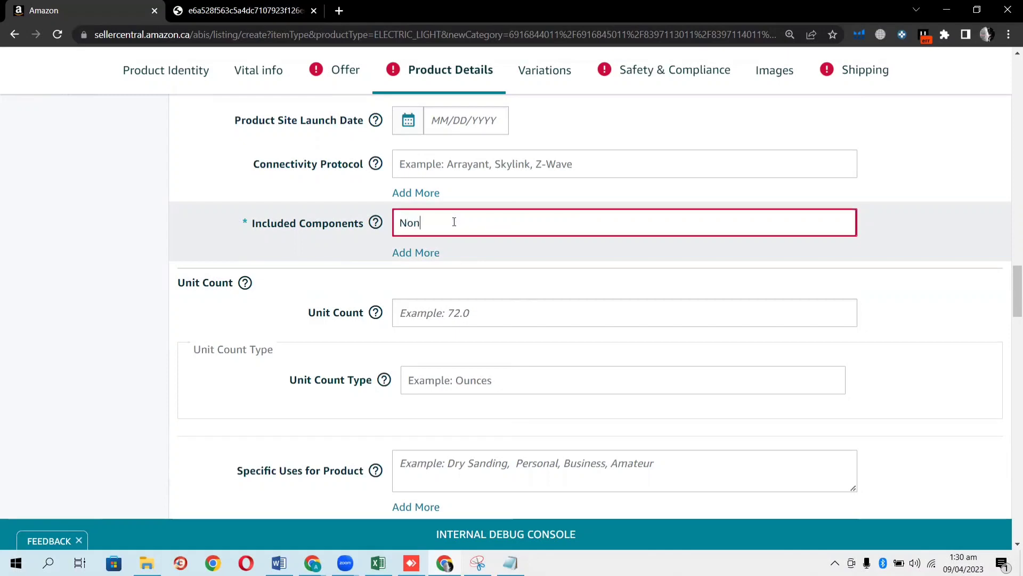
click(89, 225)
scroll(331, 349, up, 10)
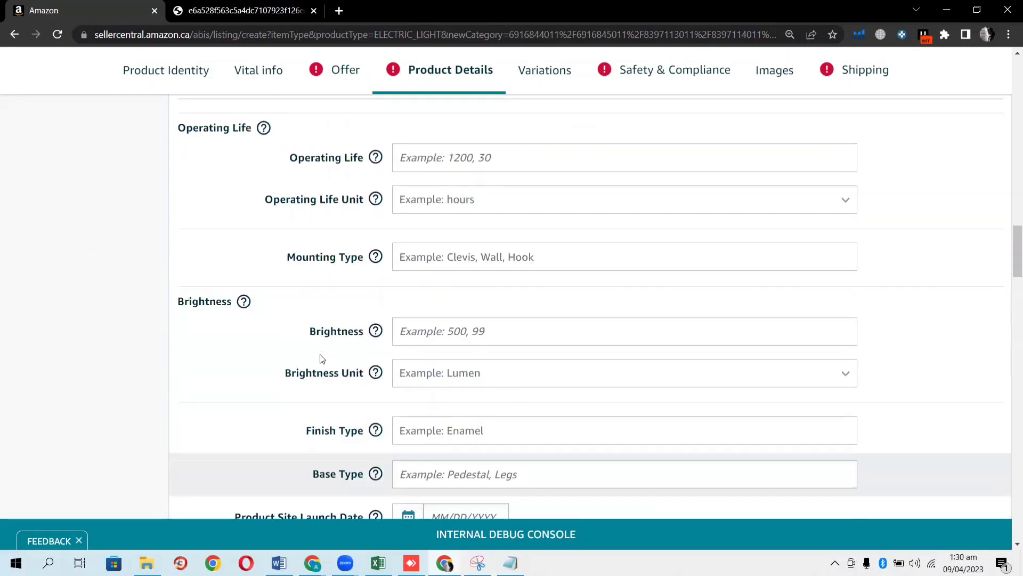
scroll(321, 340, up, 15)
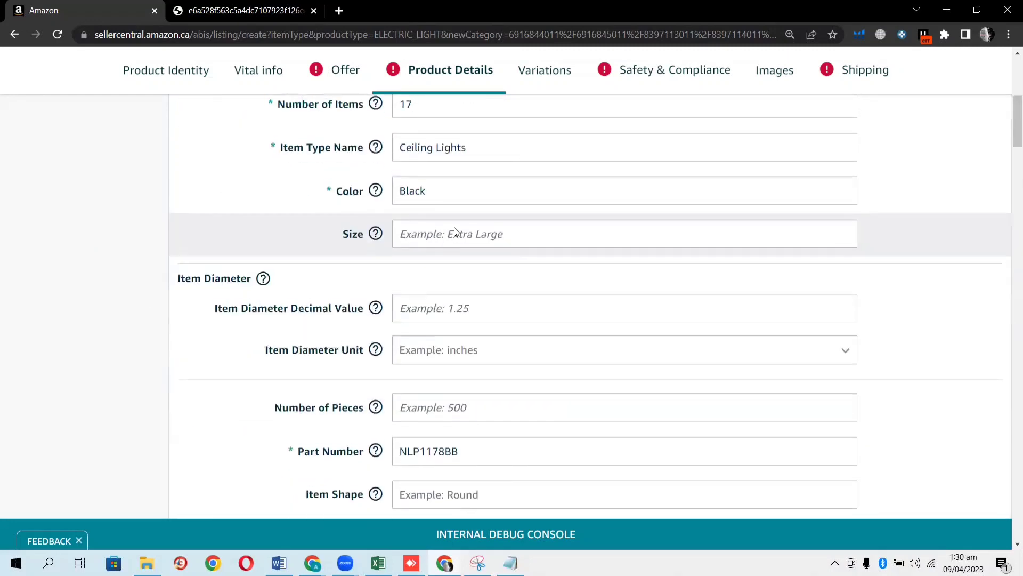
scroll(534, 120, up, 2)
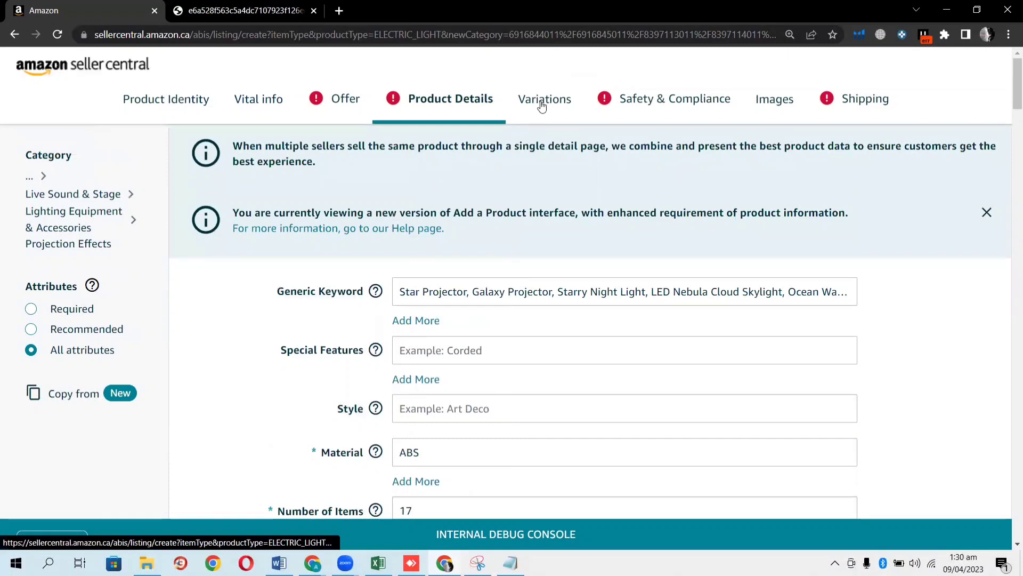
Mark Size as the attribute that differs across variants in the product identity and return to the variations section
click(542, 106)
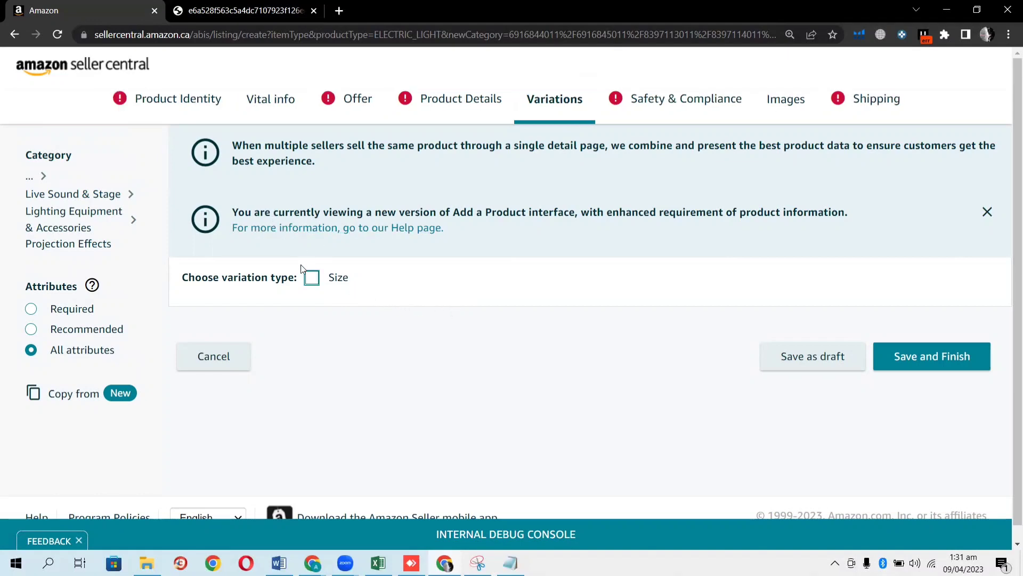
click(166, 107)
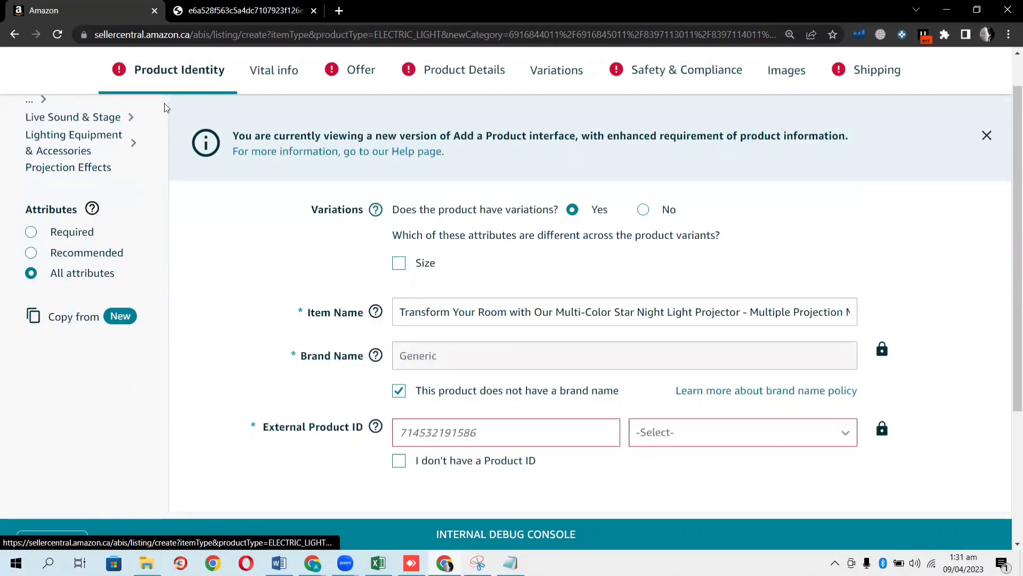
click(401, 266)
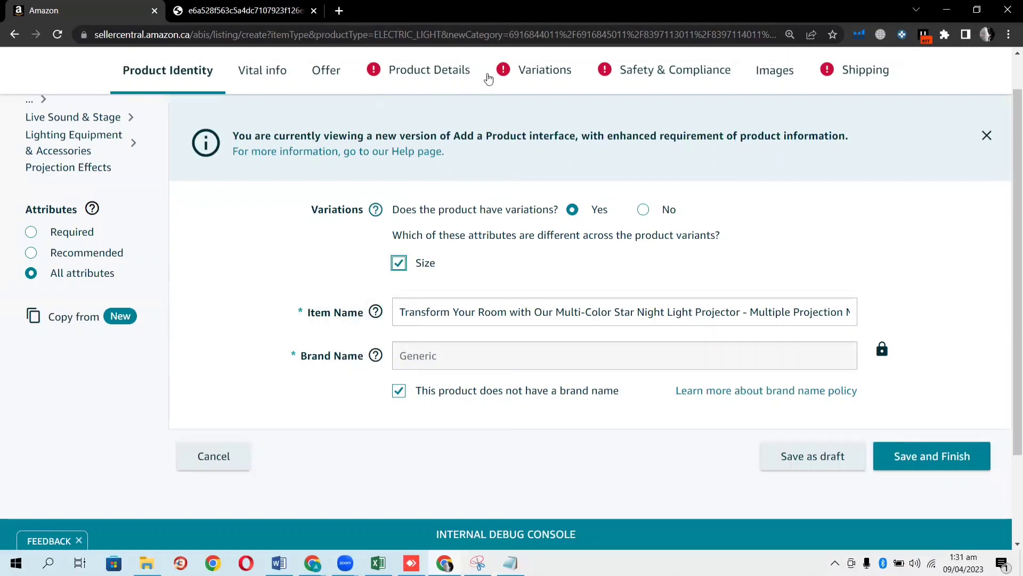
click(534, 72)
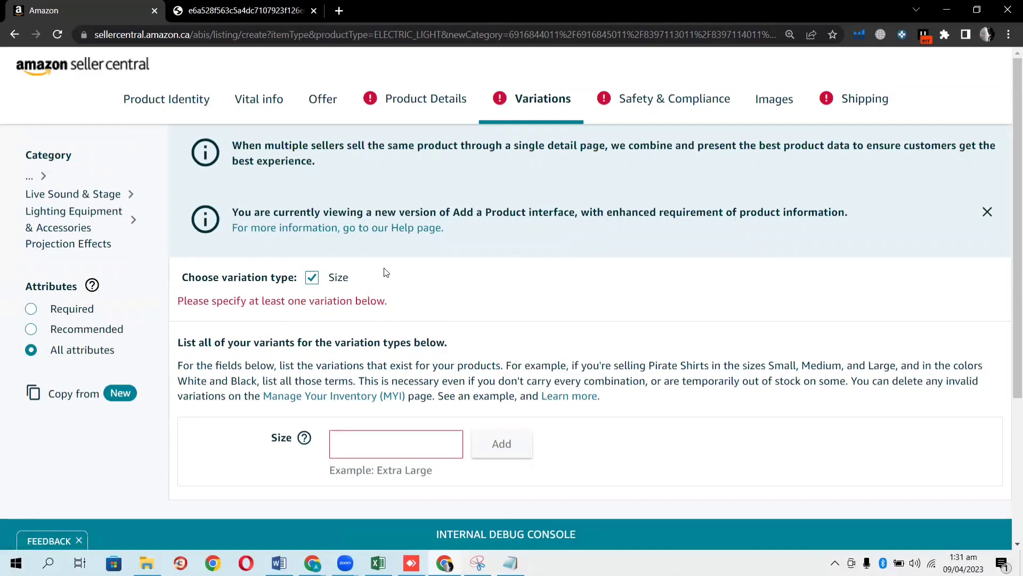
Add 3 Inch as a size variant of the product
click(356, 447)
scroll(359, 450, down, 2)
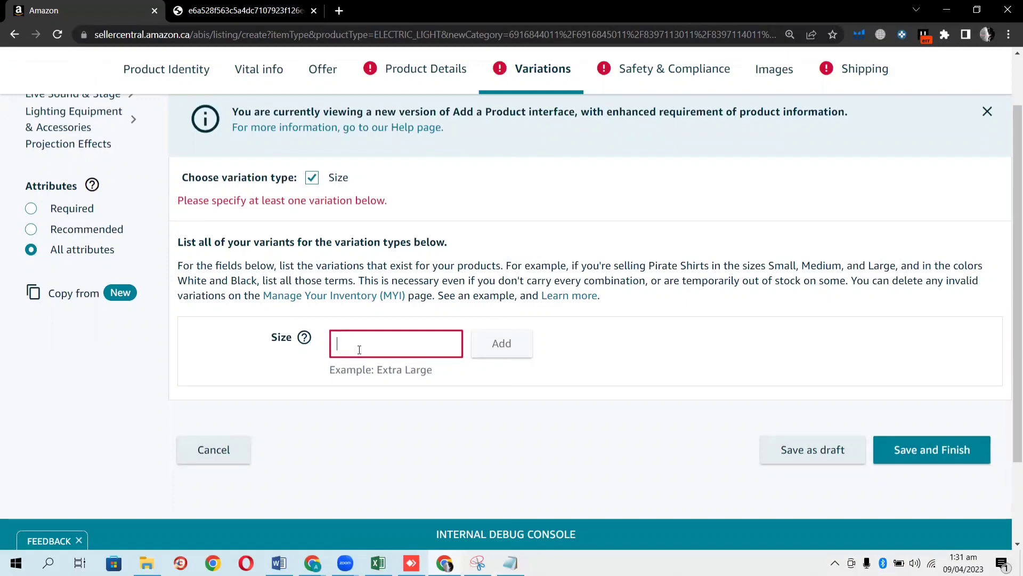
text(3 I)
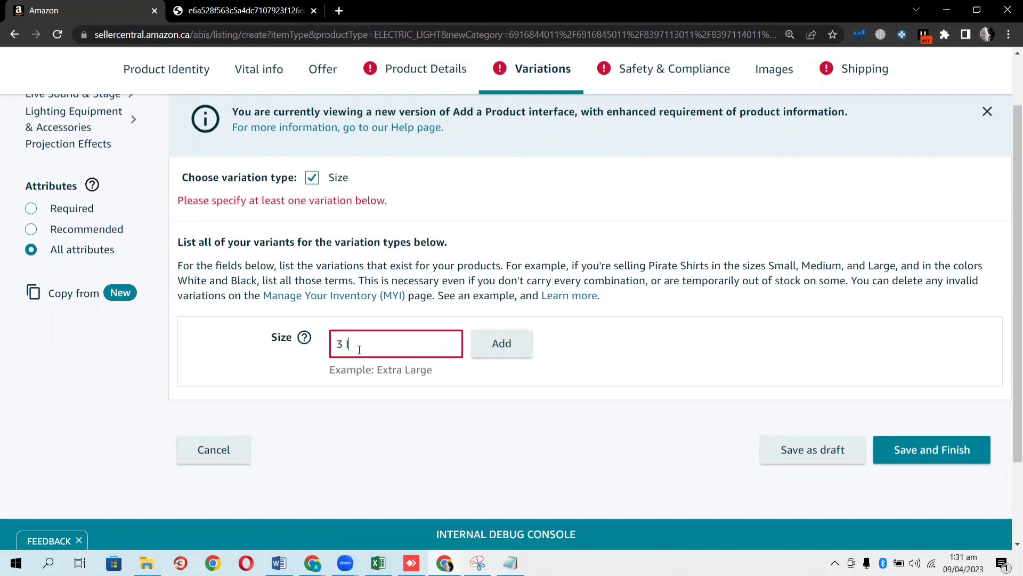
text(nch)
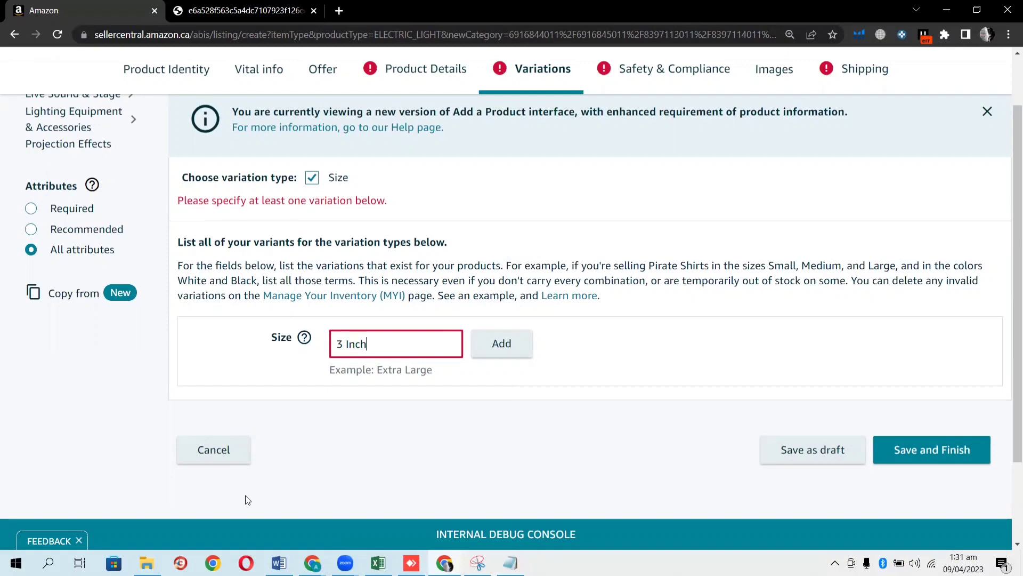
click(521, 350)
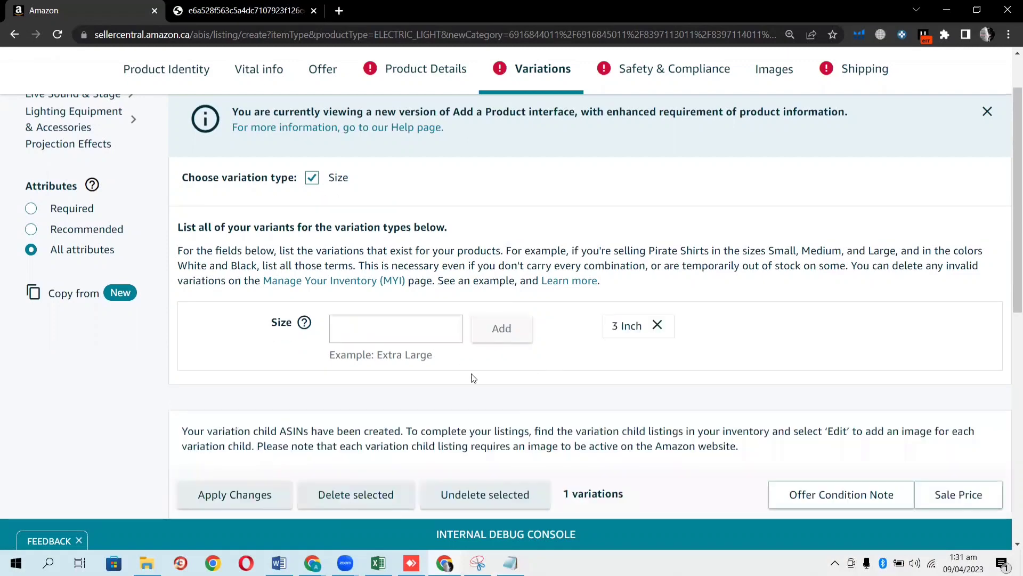
Add a second size variant of 8 inch
scroll(471, 376, down, 1)
click(400, 260)
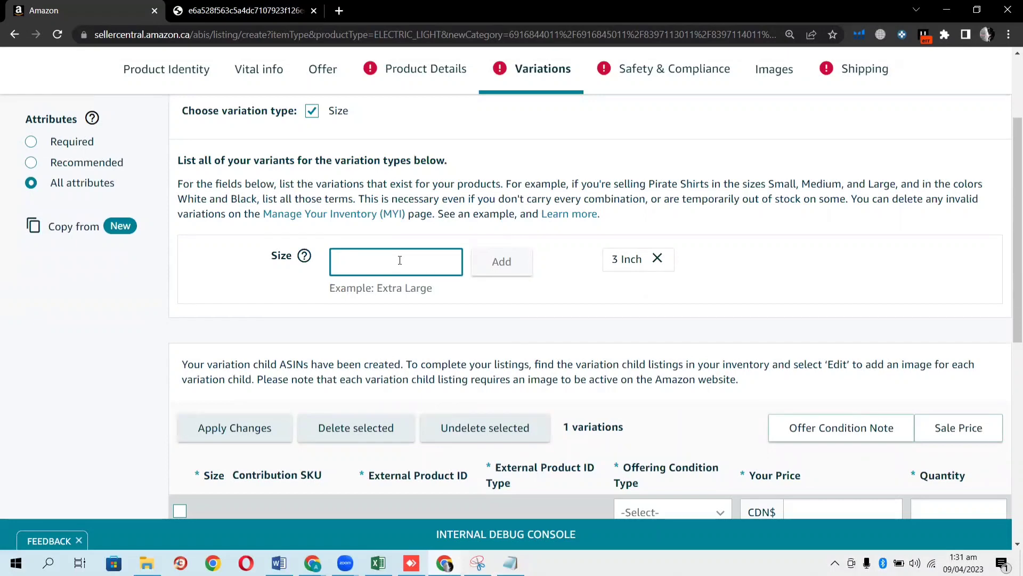
text(8 )
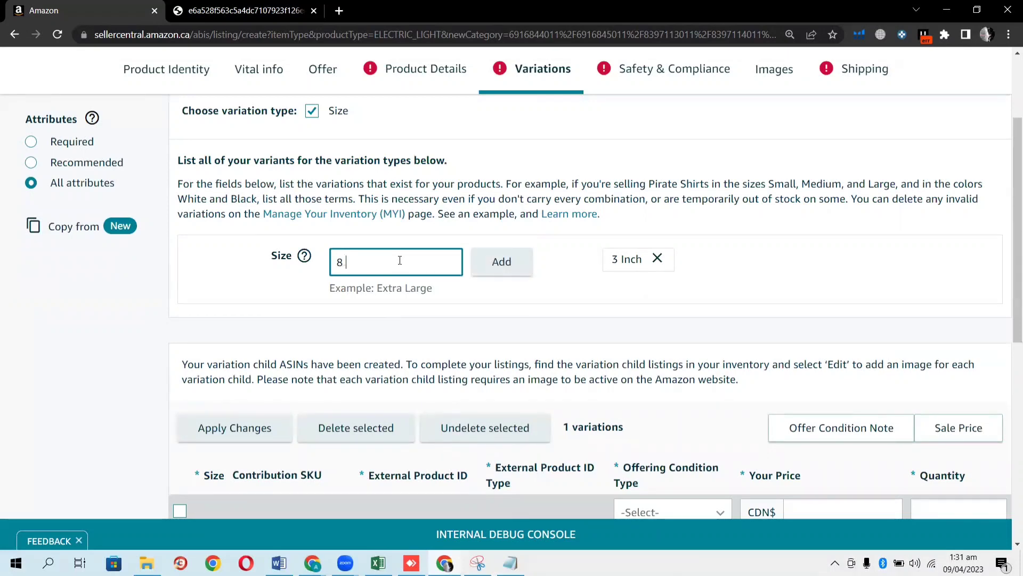
text(oo)
key(BackSpace)
text(inch)
click(520, 269)
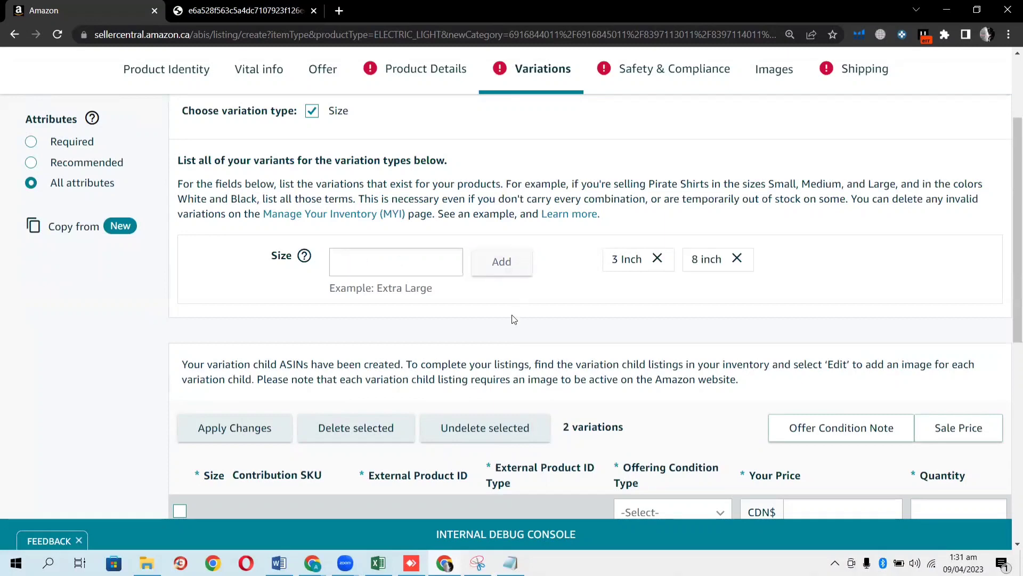
scroll(435, 332, down, 5)
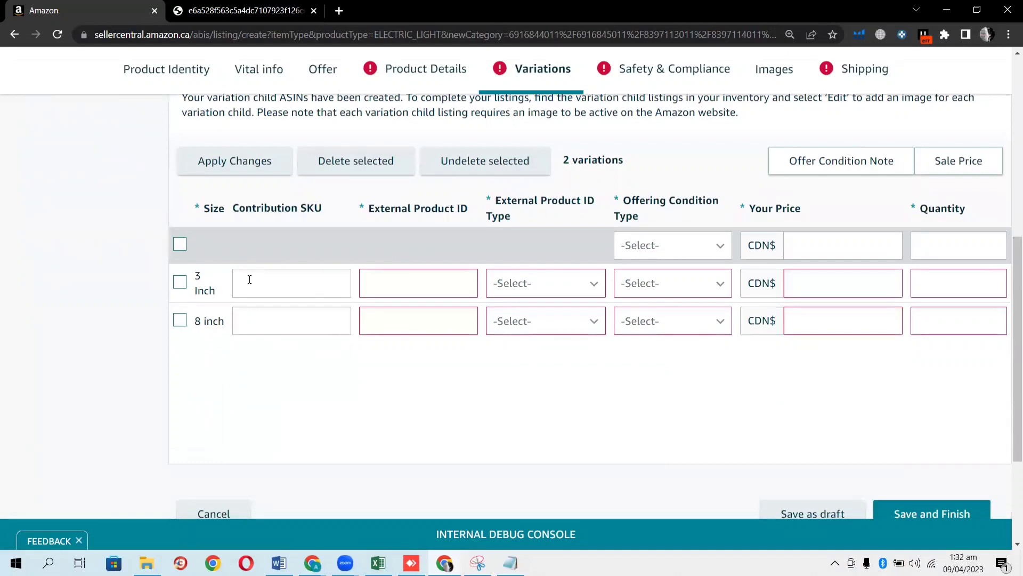
click(253, 281)
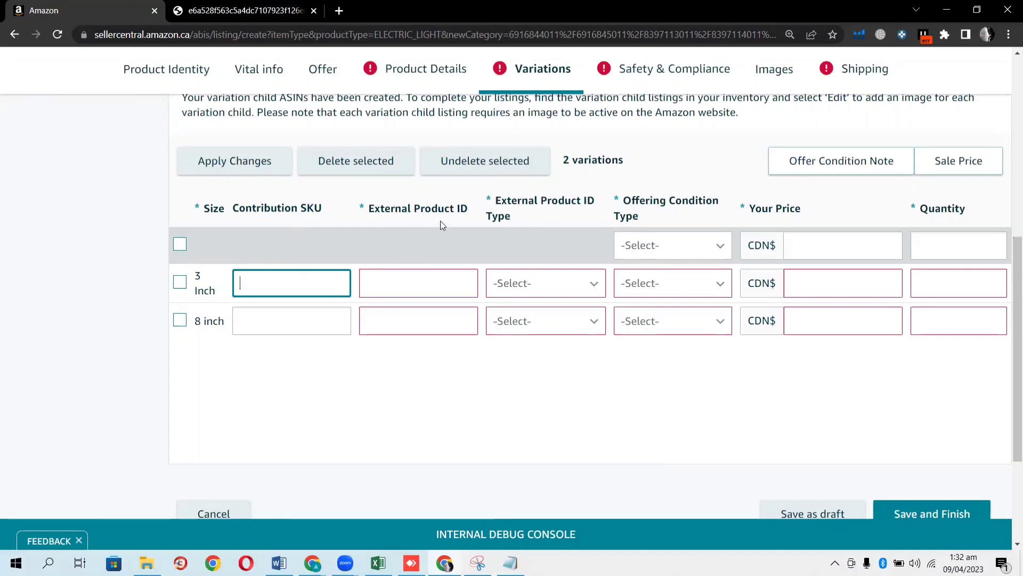
click(516, 560)
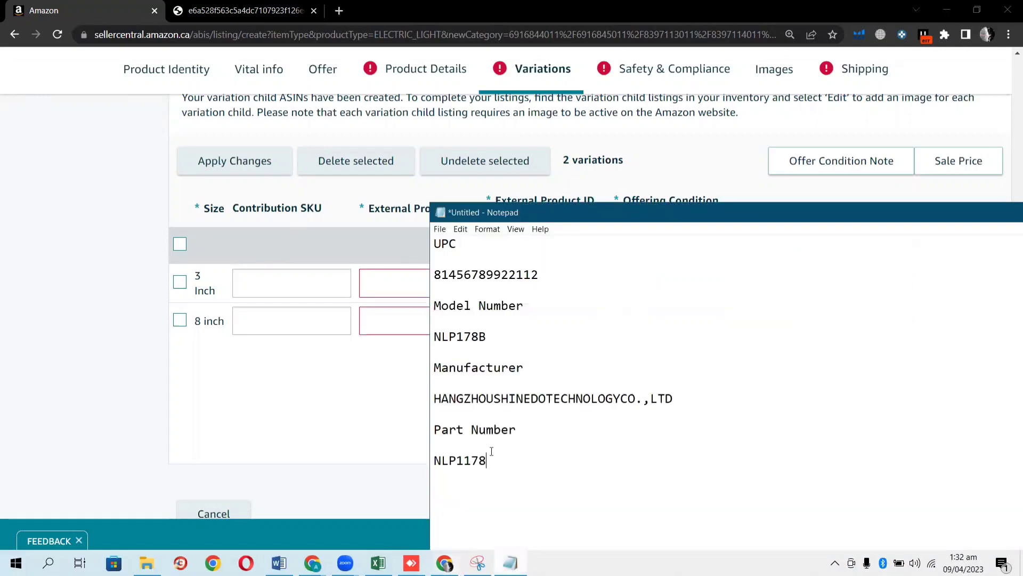
double_click(489, 271)
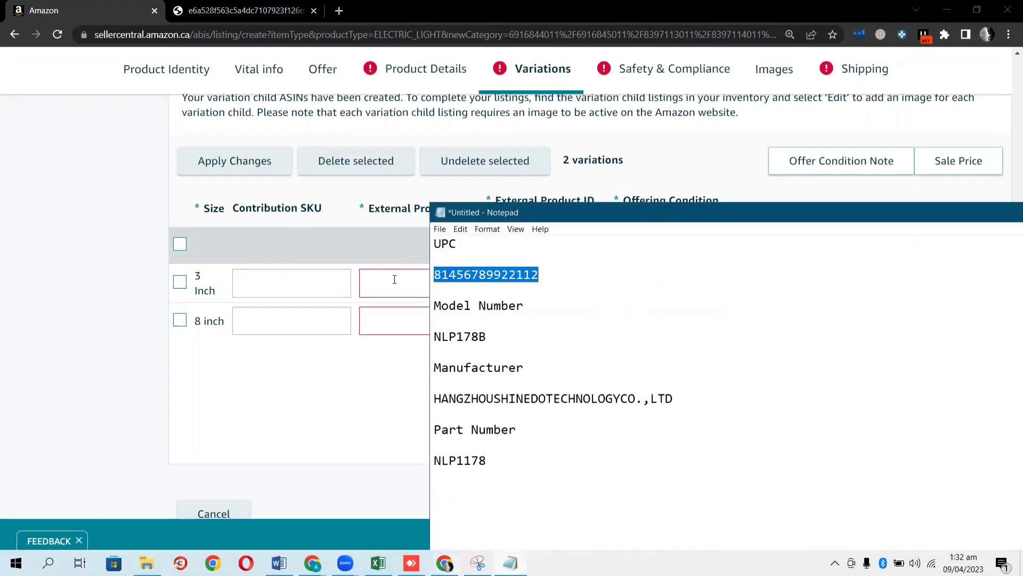
click(393, 280)
key(ctrl+v)
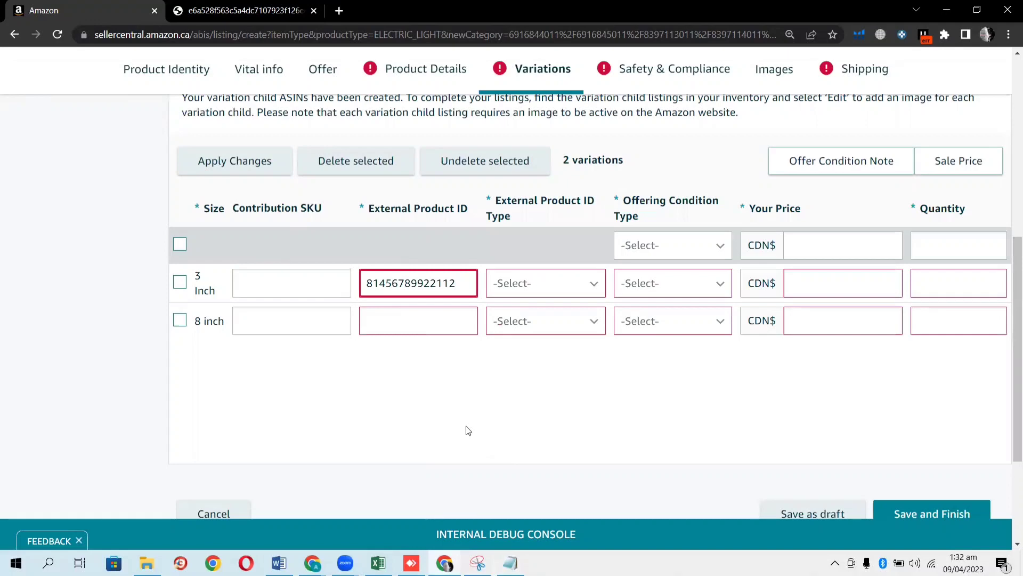
click(408, 321)
key(ctrl+v)
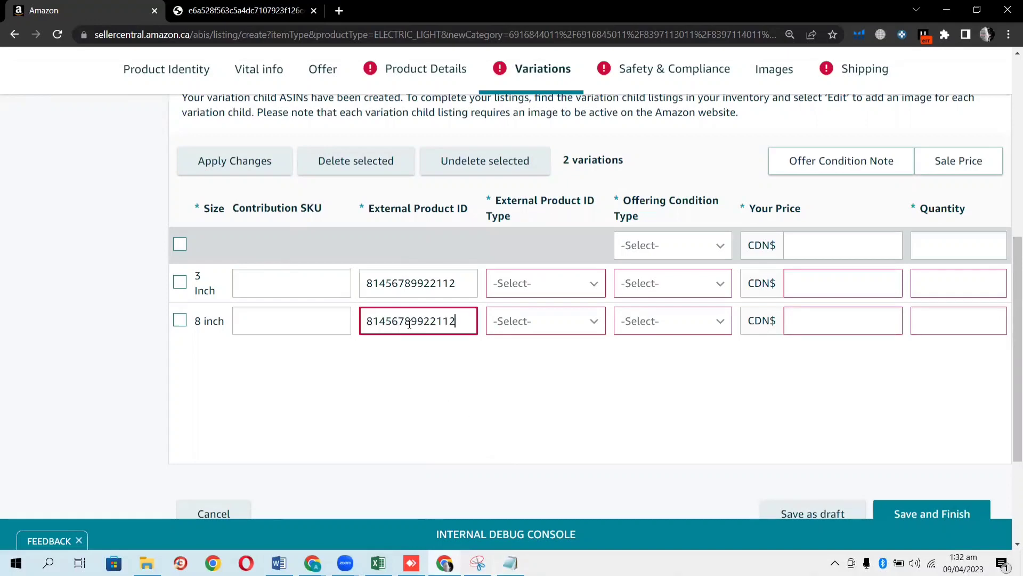
click(429, 369)
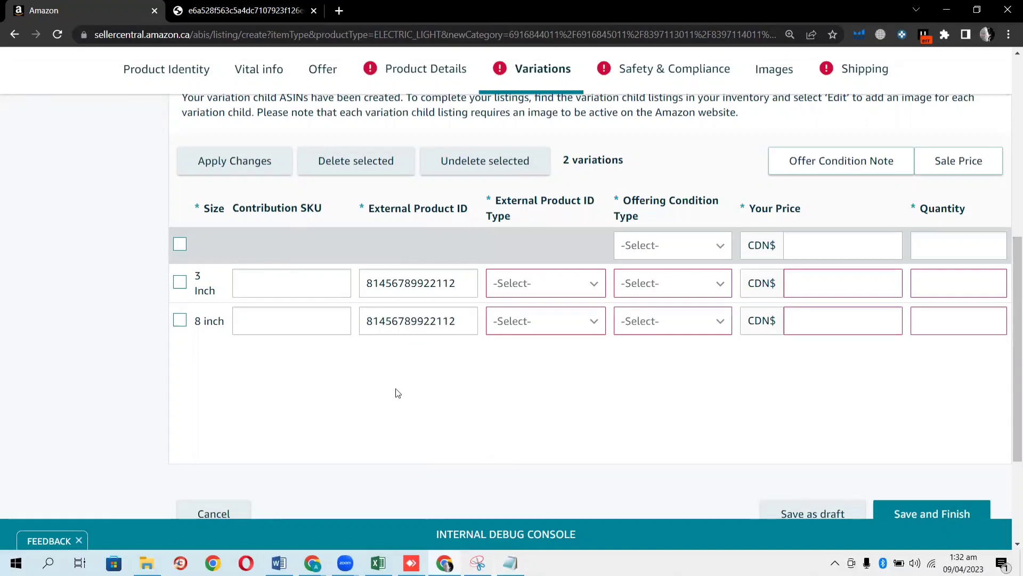
Set the external product ID type of the 3 Inch and 8 inch variants to EAN
click(586, 284)
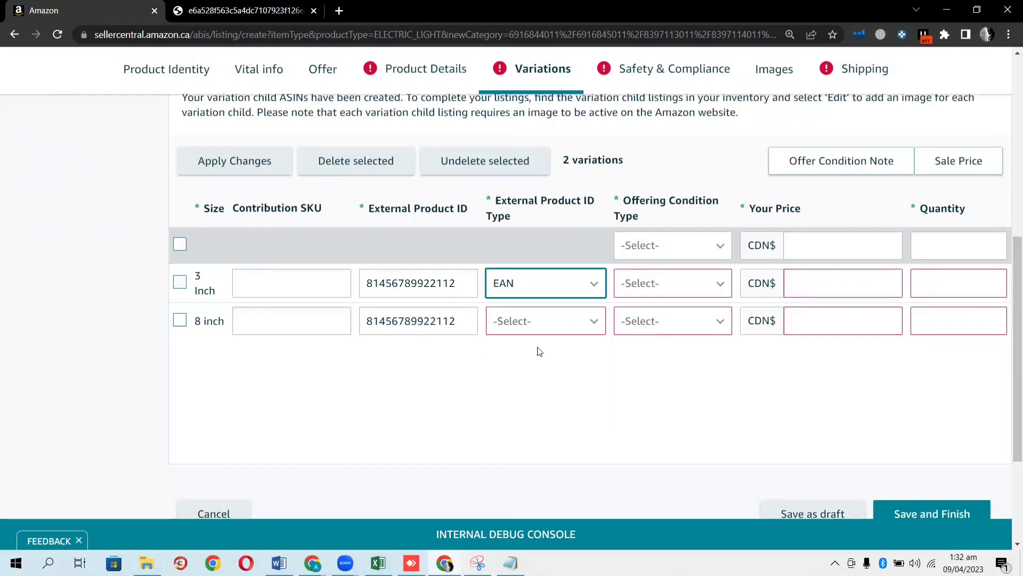
click(595, 321)
click(552, 382)
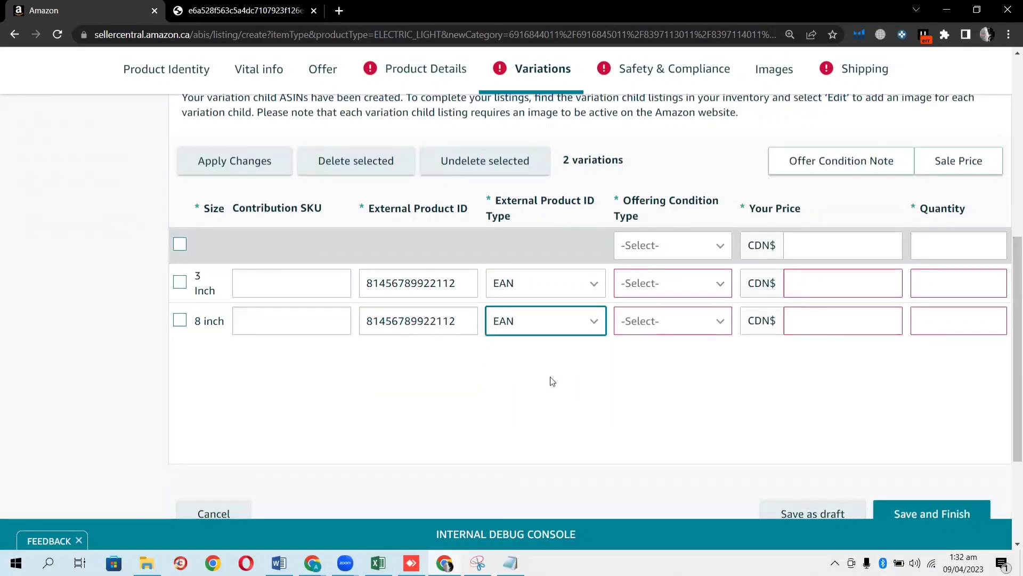
Set the offering condition type to New in the bulk row and for both size variants
click(718, 250)
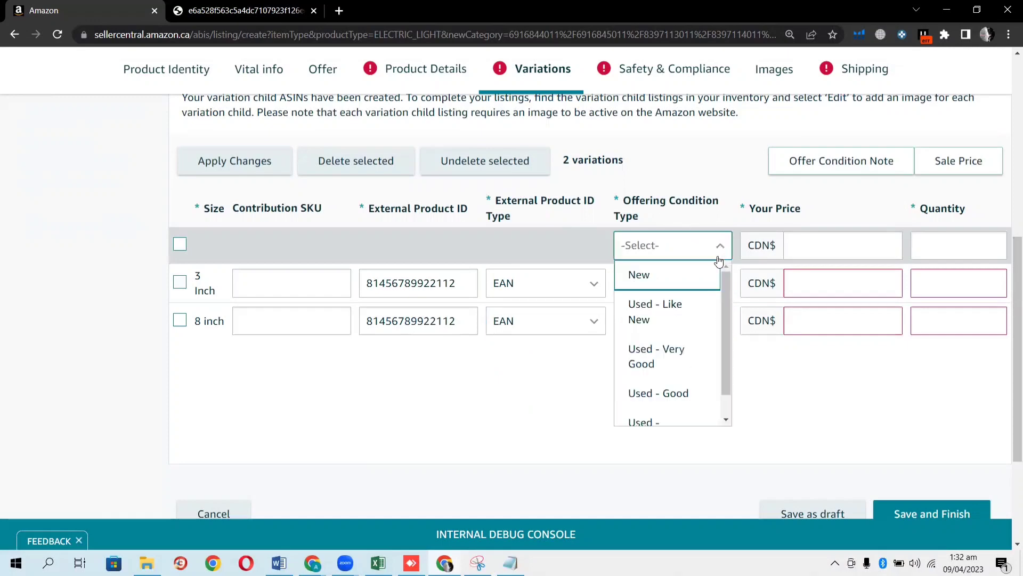
click(673, 274)
click(715, 288)
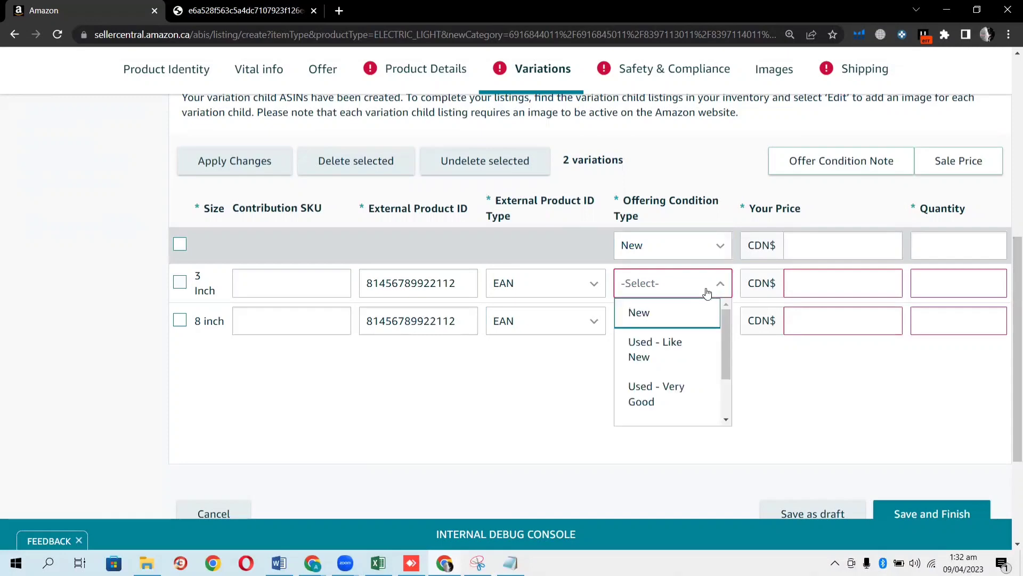
click(682, 312)
click(706, 319)
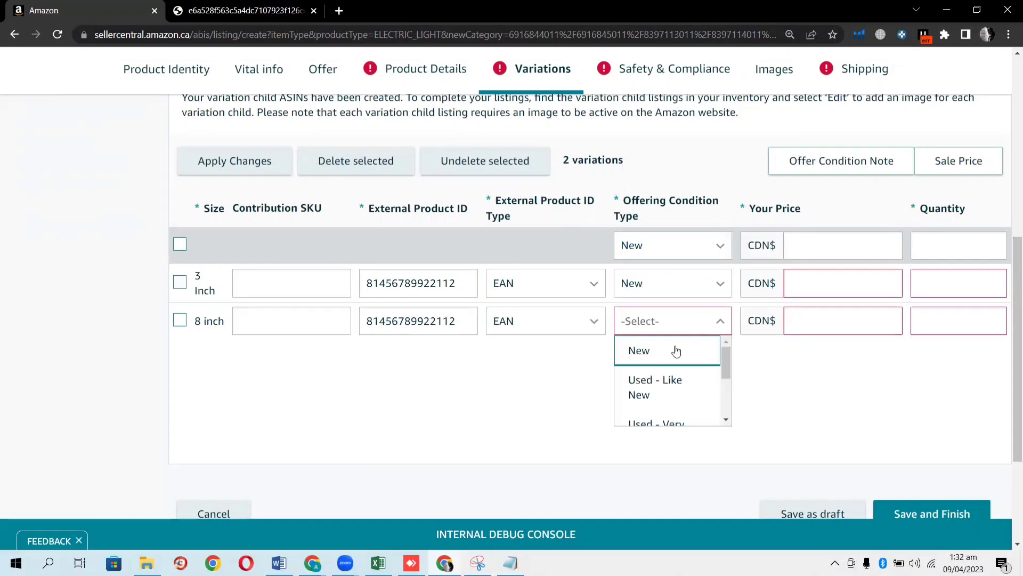
click(677, 350)
Price both variants at CDN$ 39.99 and set the quantity to 100 for 3 Inch and 150 for 8 inch
click(818, 274)
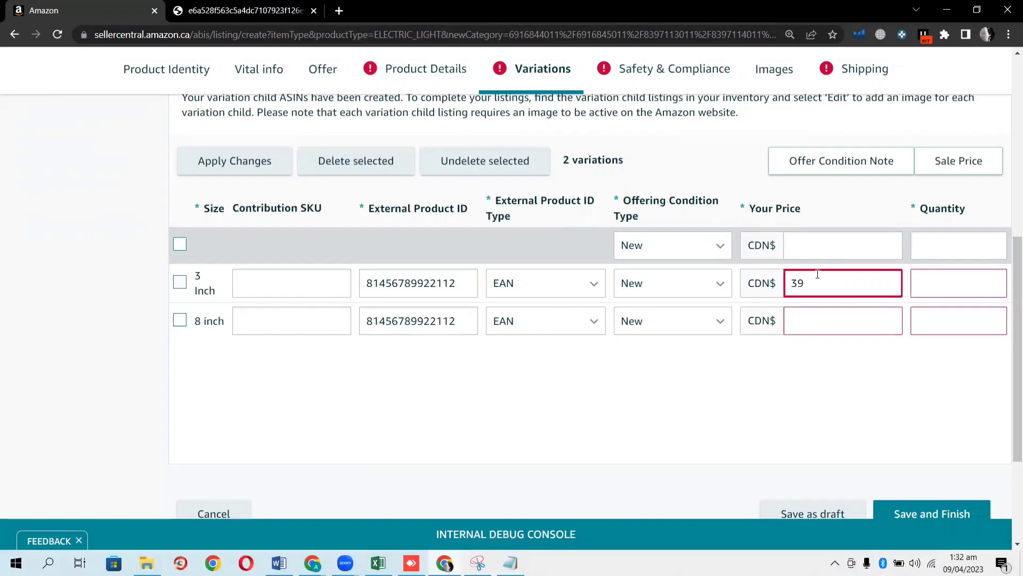
click(808, 322)
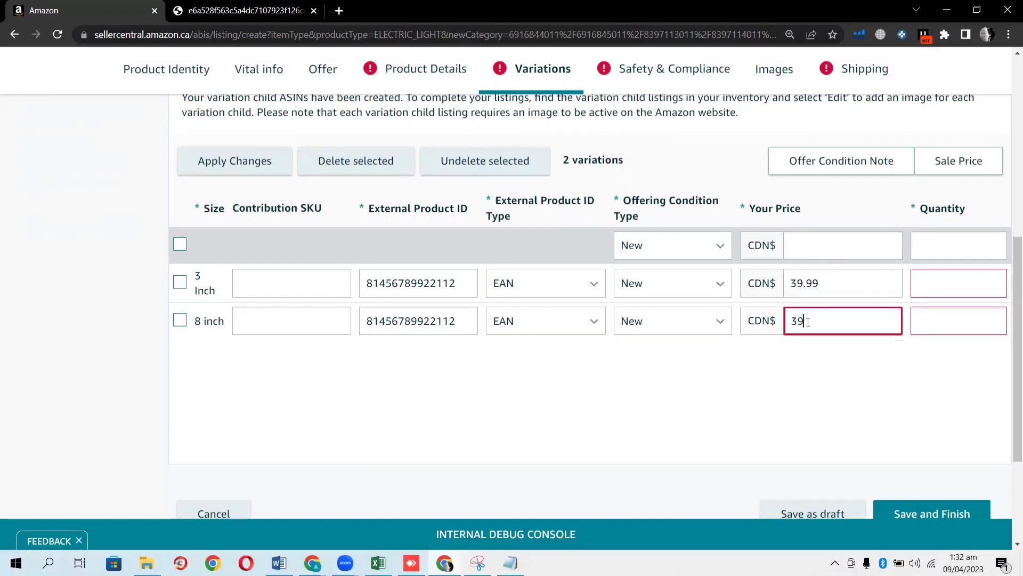
click(870, 386)
click(946, 284)
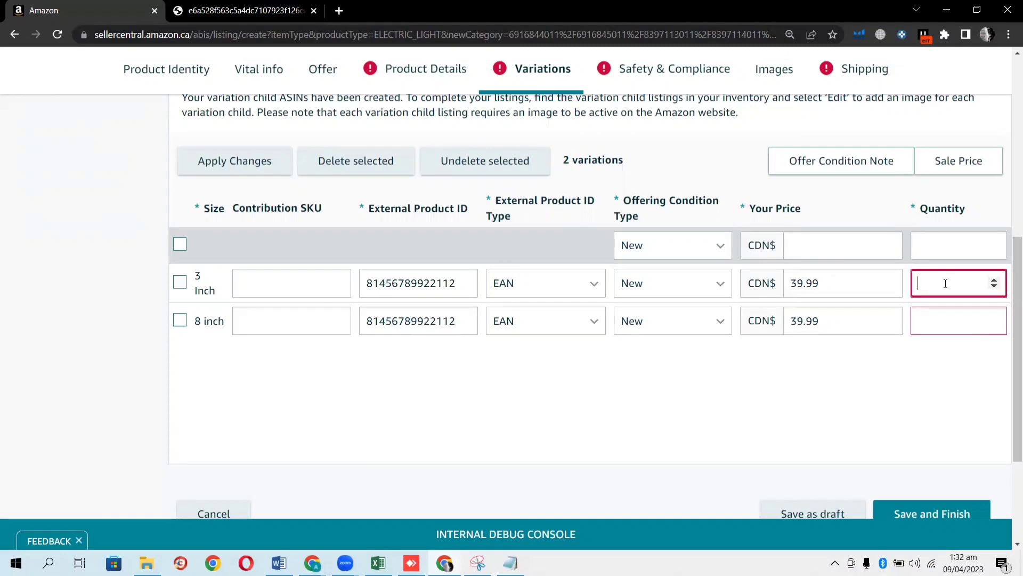
click(942, 328)
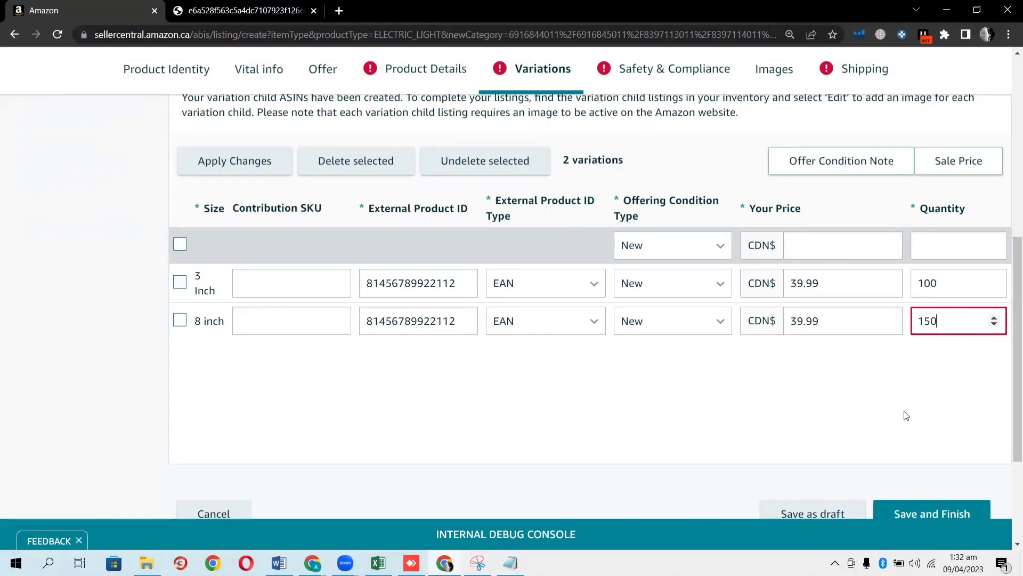
click(825, 415)
scroll(512, 320, up, 3)
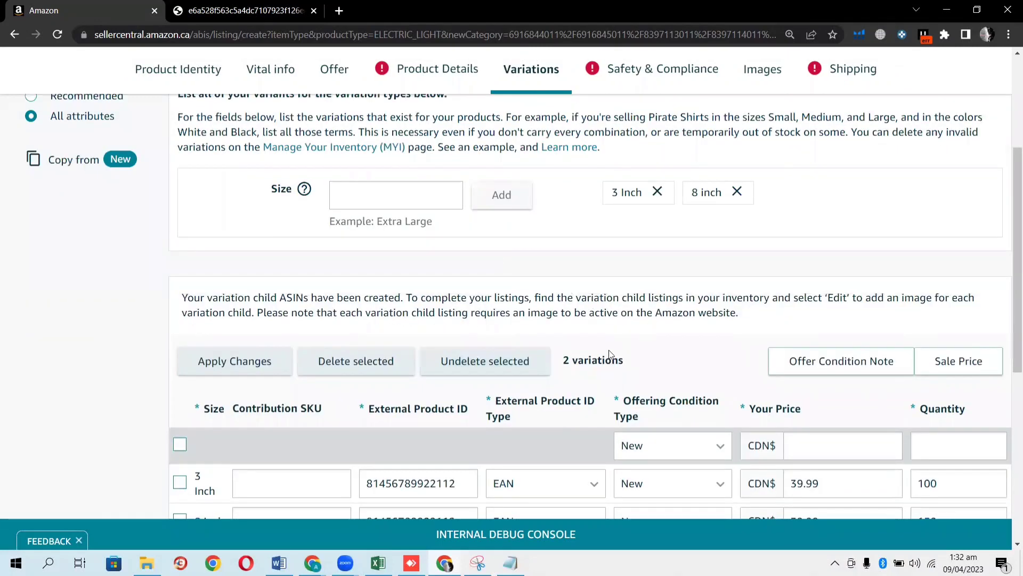
scroll(609, 355, down, 3)
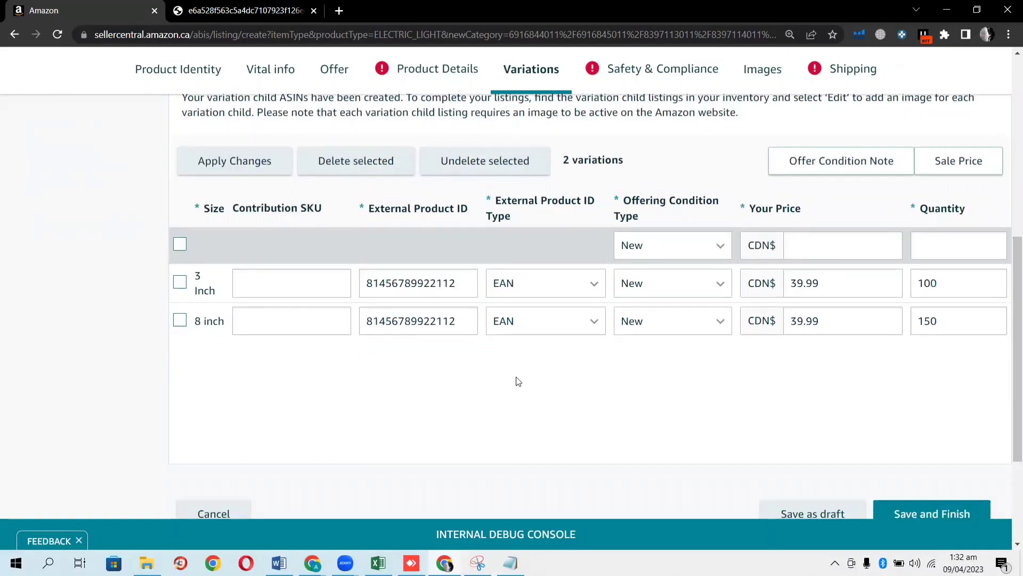
scroll(516, 377, up, 2)
scroll(516, 376, down, 1)
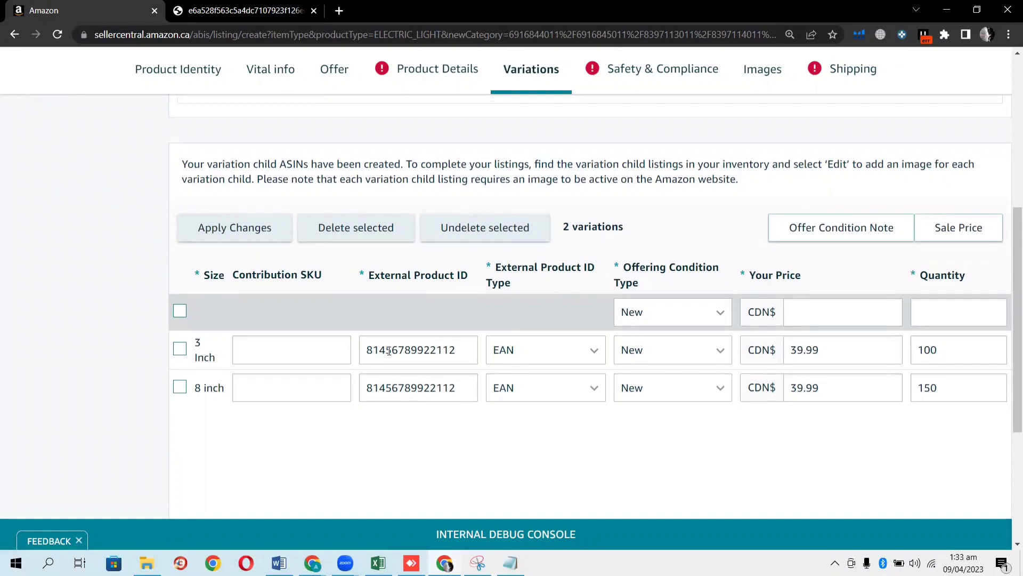
Fill in the required Manufacturer Contact Information in Product Details with a placeholder contact number
scroll(389, 350, up, 5)
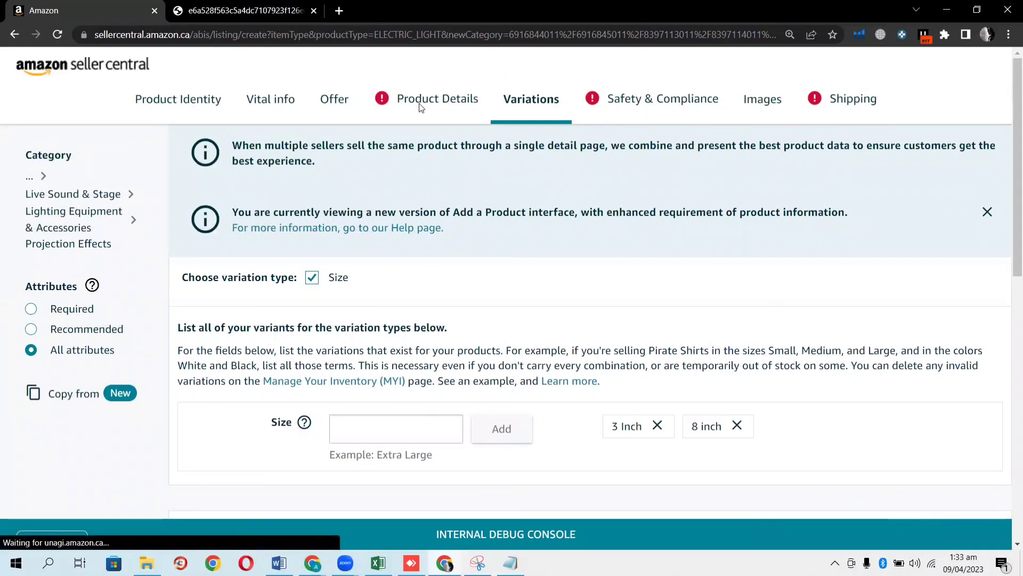
click(420, 107)
scroll(447, 248, down, 5)
scroll(451, 251, down, 15)
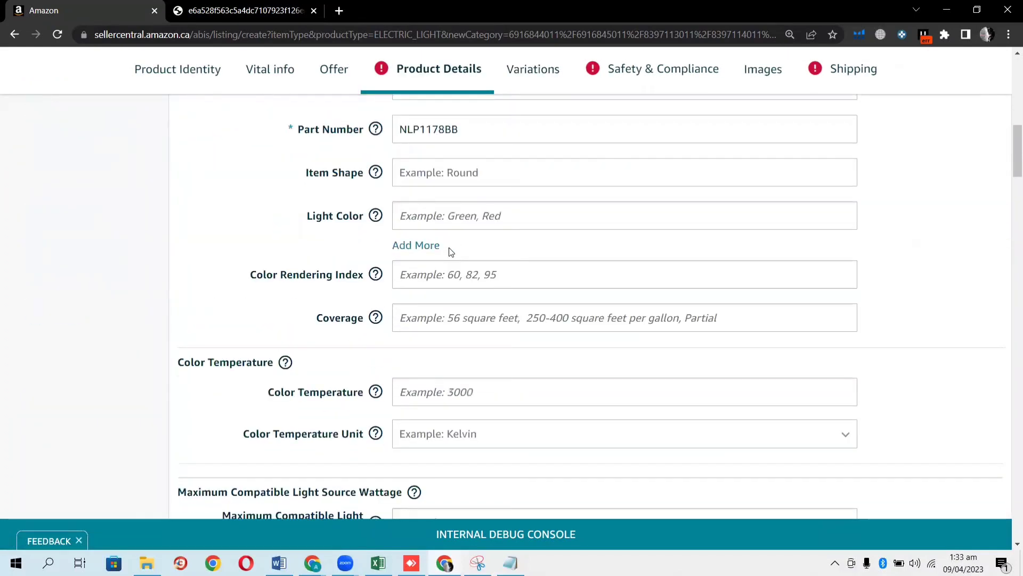
scroll(448, 248, down, 15)
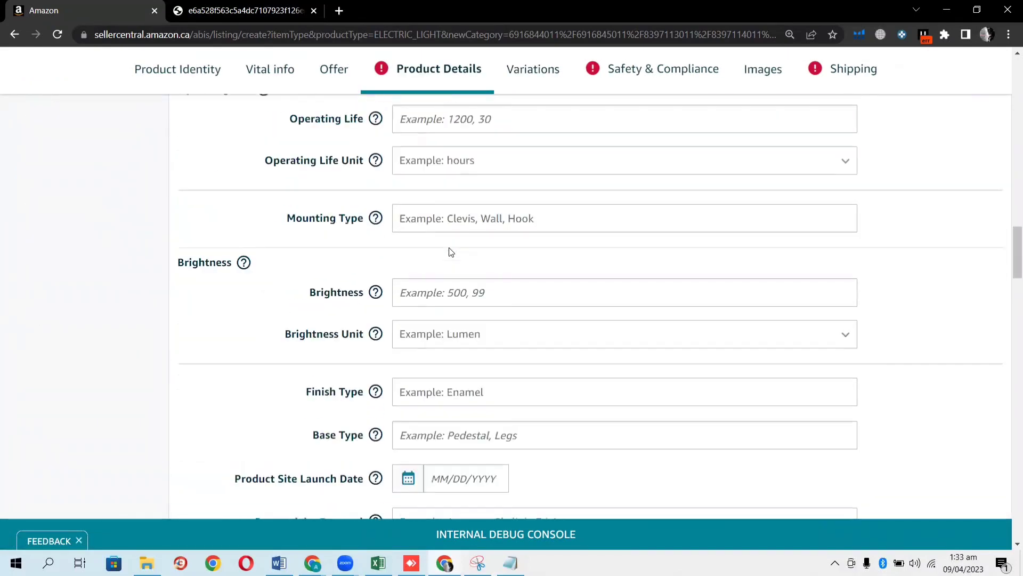
scroll(451, 252, down, 15)
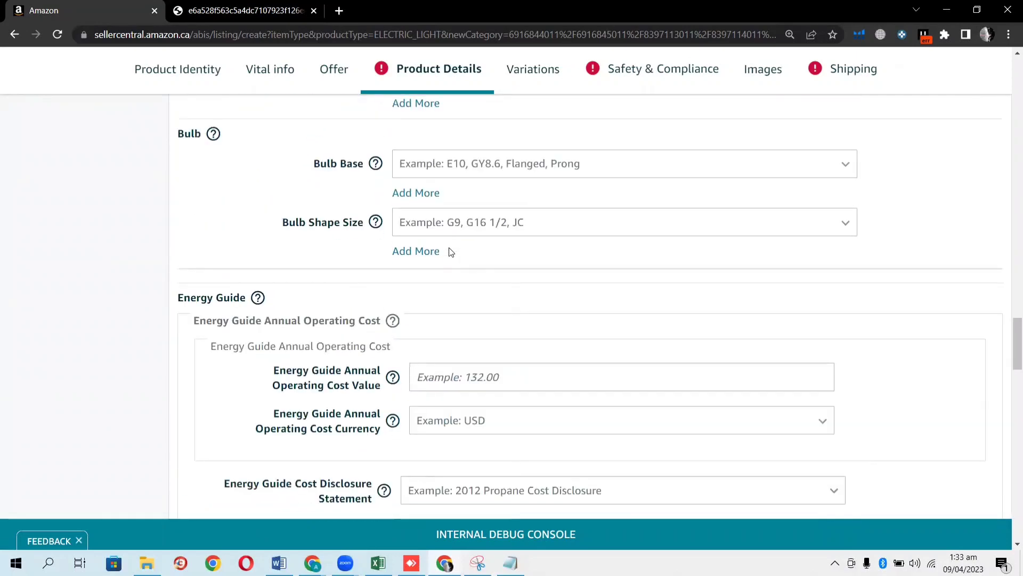
scroll(451, 252, down, 4)
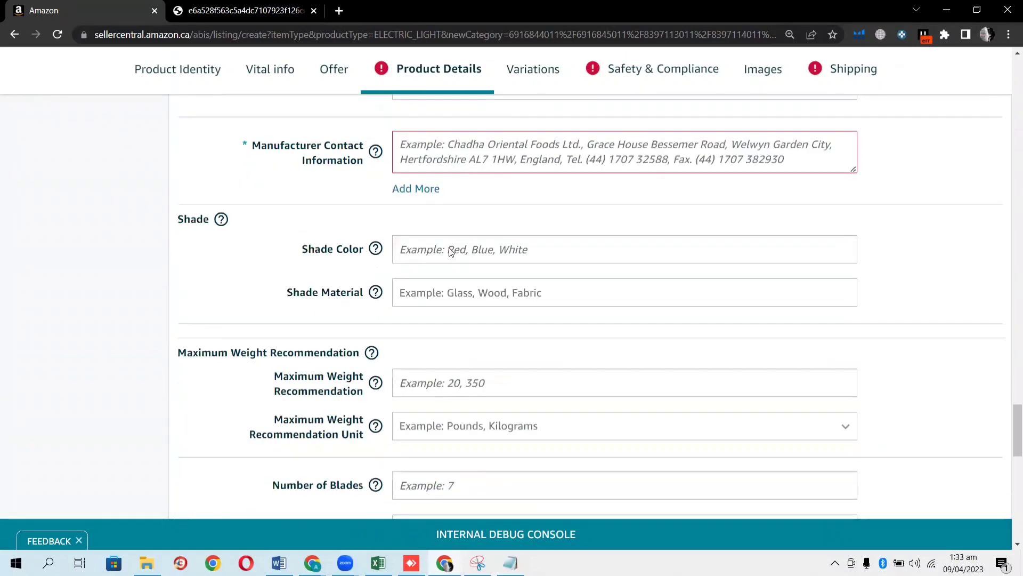
scroll(451, 248, up, 1)
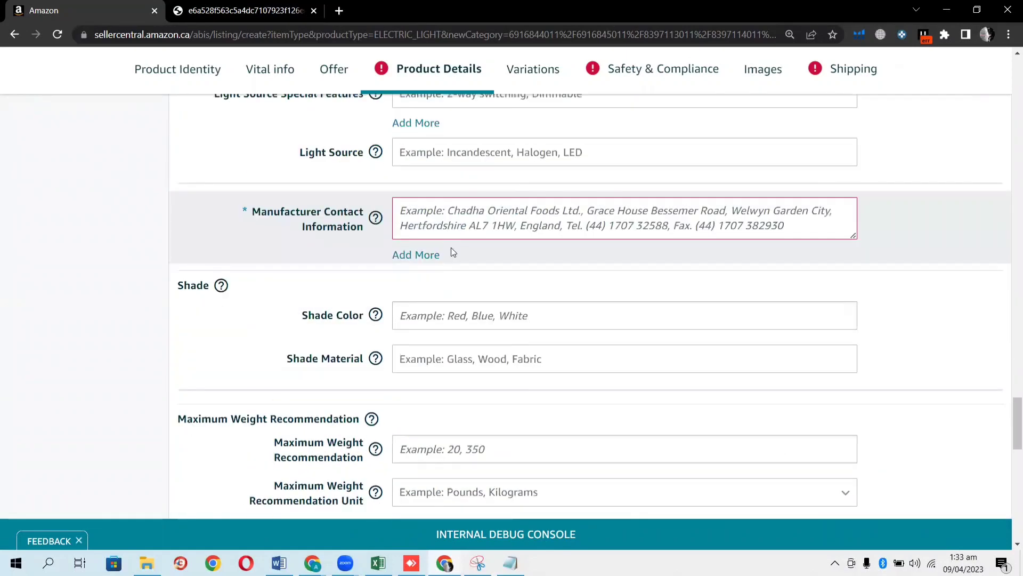
click(452, 215)
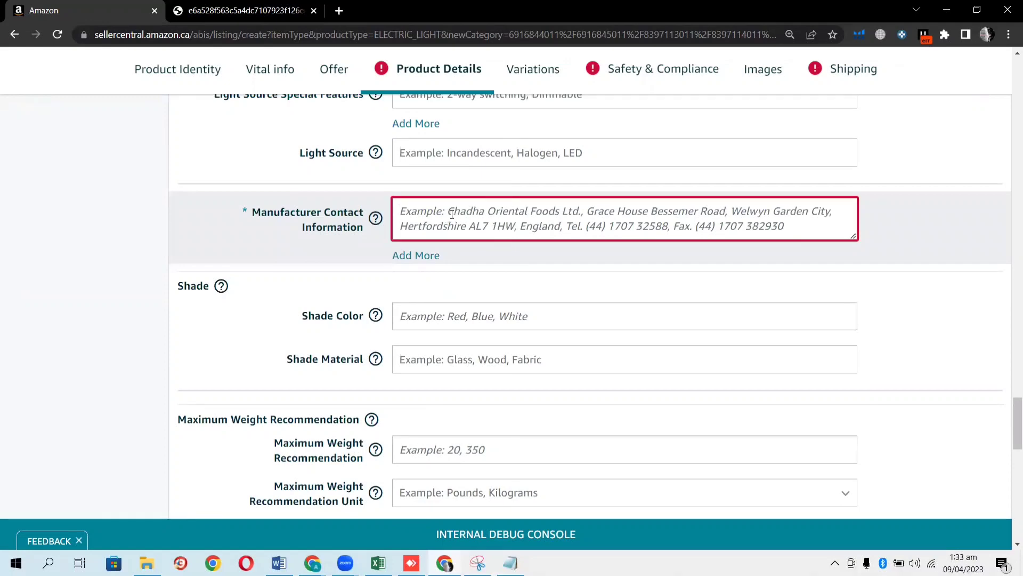
text(1)
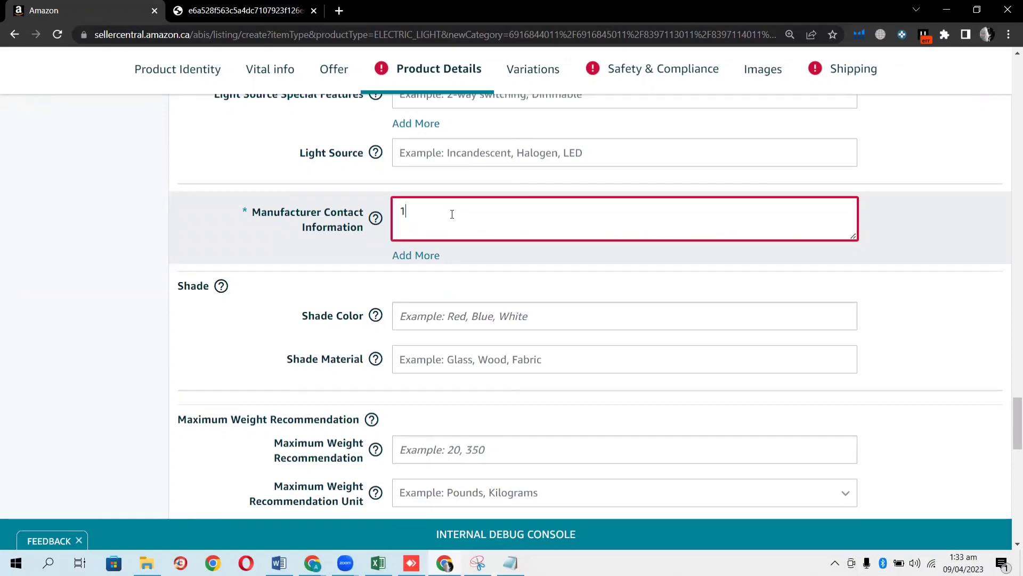
text(22233344445555566)
click(47, 249)
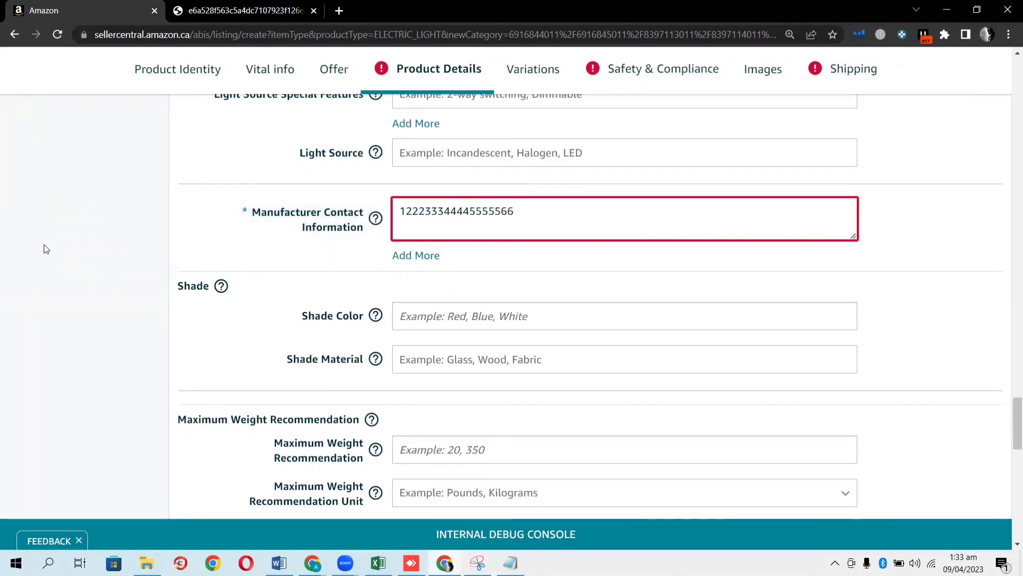
Look up the product size in the supplier PDF's packing table and set the item's height base to top to 0.16
scroll(411, 304, up, 8)
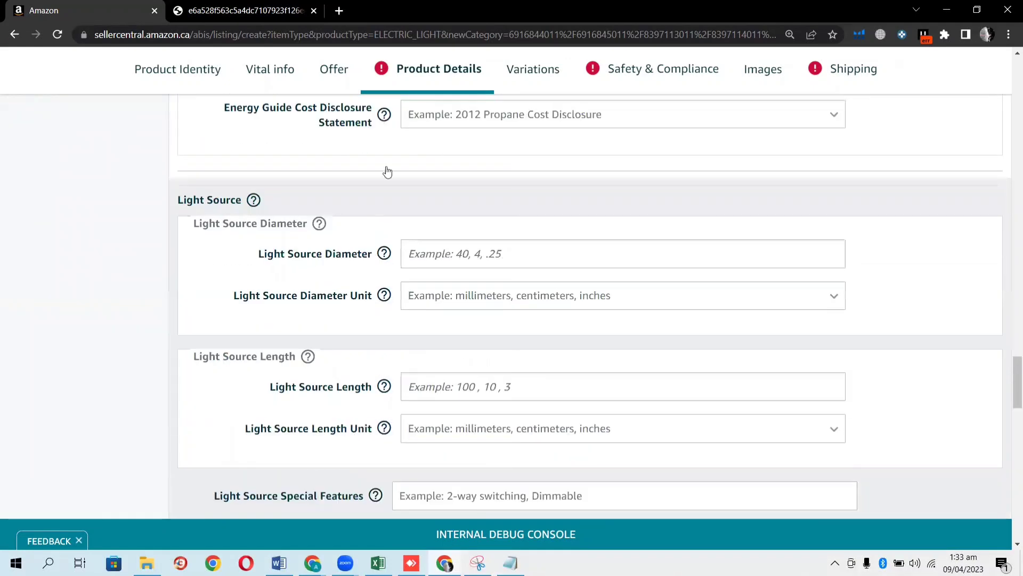
scroll(455, 347, down, 15)
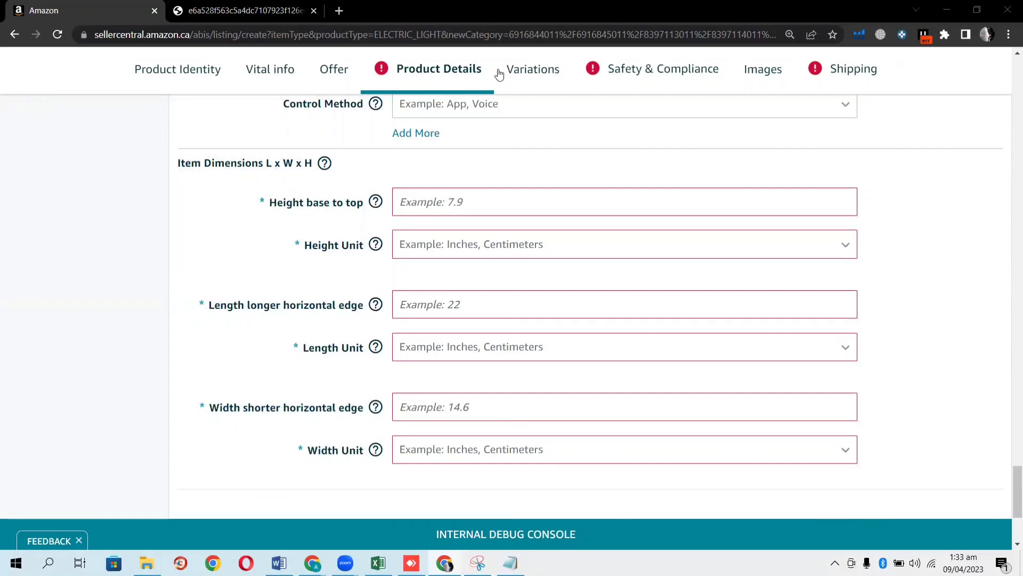
click(246, 10)
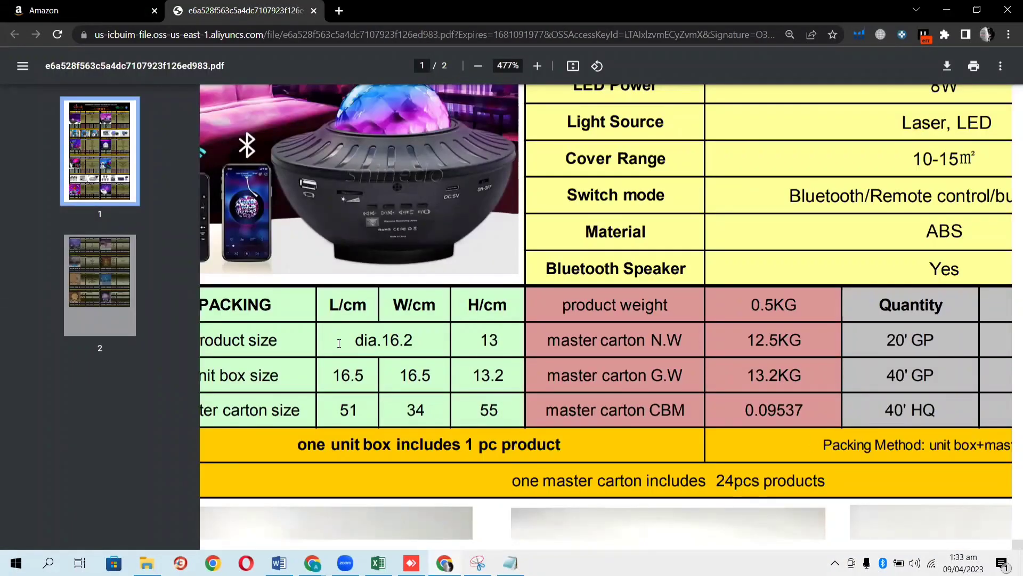
scroll(373, 344, left, 1)
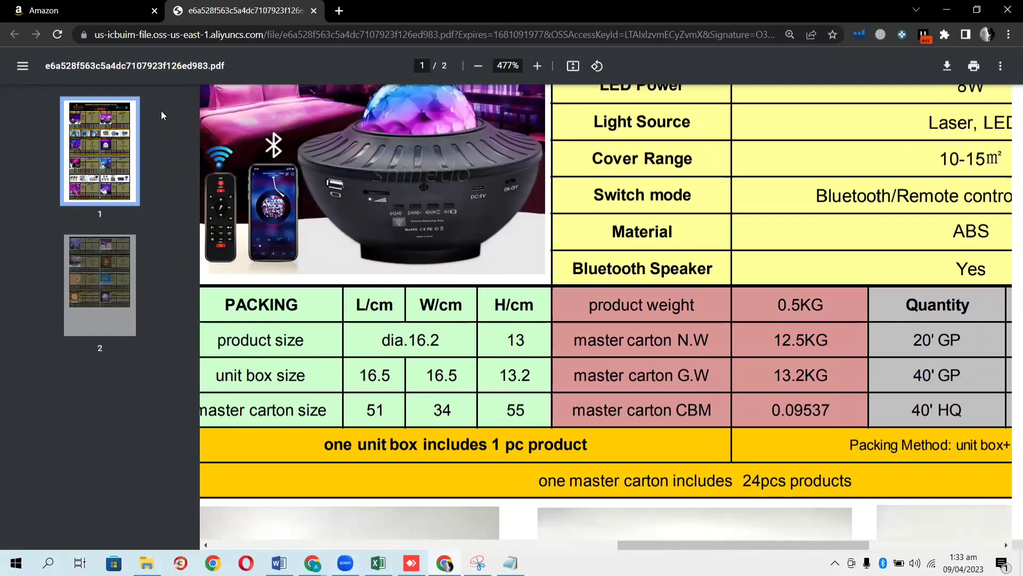
click(107, 11)
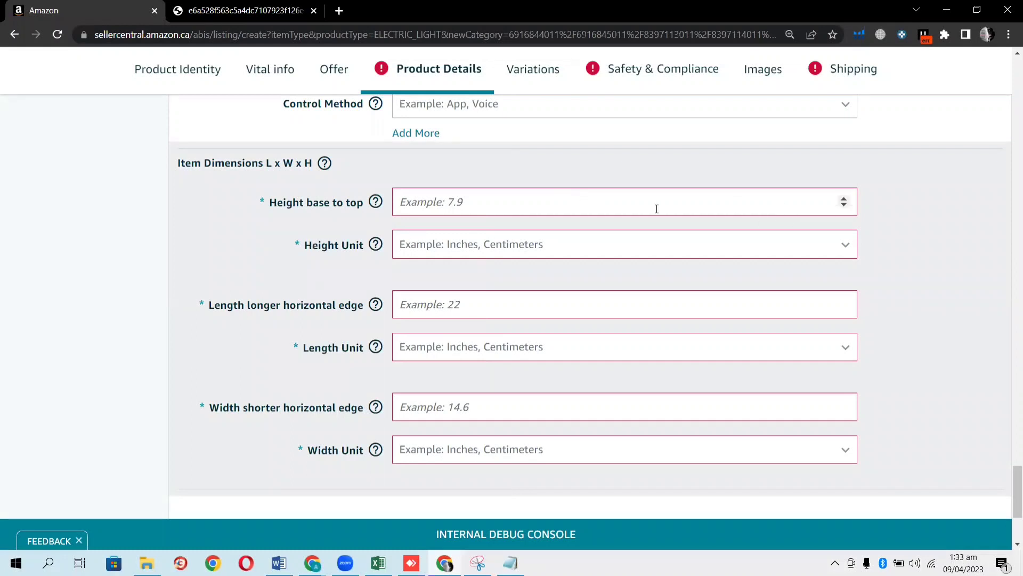
click(844, 200)
click(843, 200)
triple_click(844, 201)
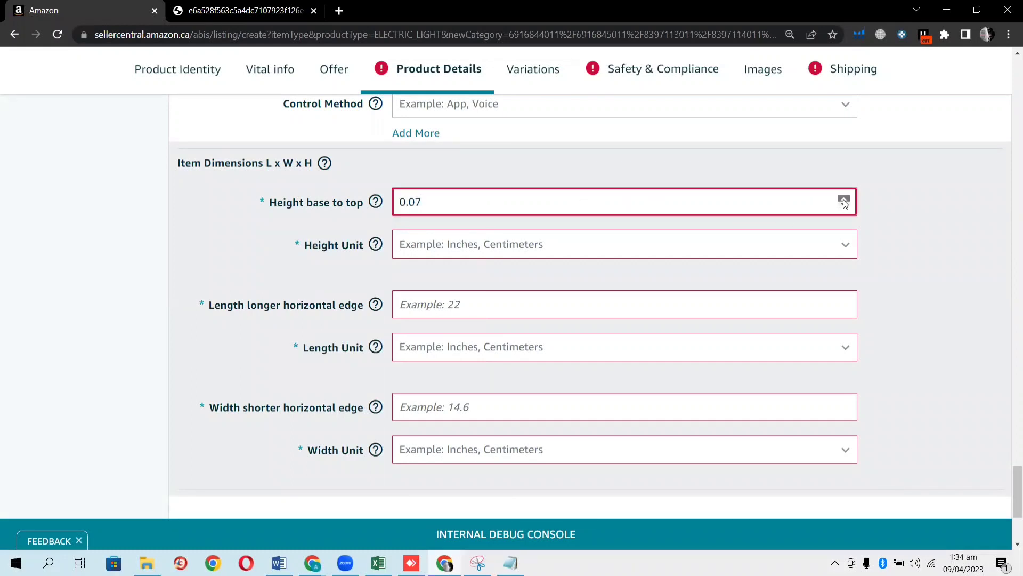
double_click(843, 200)
double_click(844, 200)
double_click(844, 200)
click(843, 200)
double_click(844, 200)
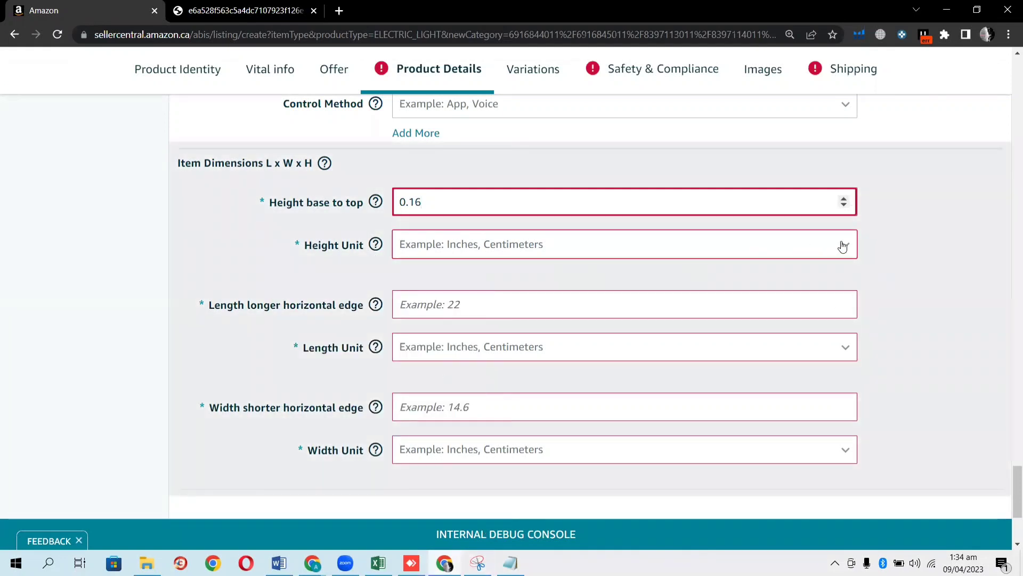
Set the height unit to Centimeters and the height base to top to 13, matching the product size in the supplier PDF
click(845, 247)
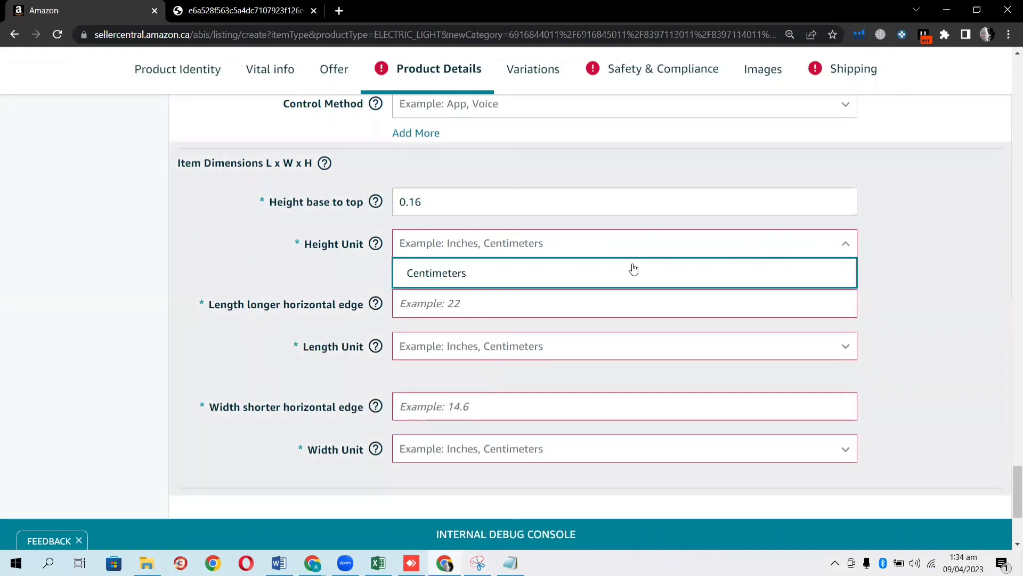
click(550, 273)
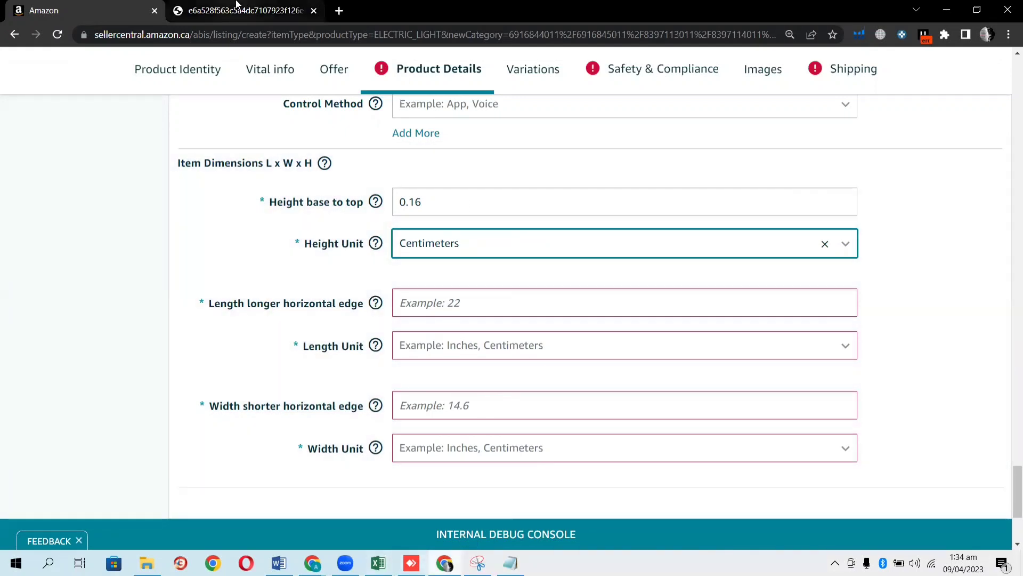
click(243, 11)
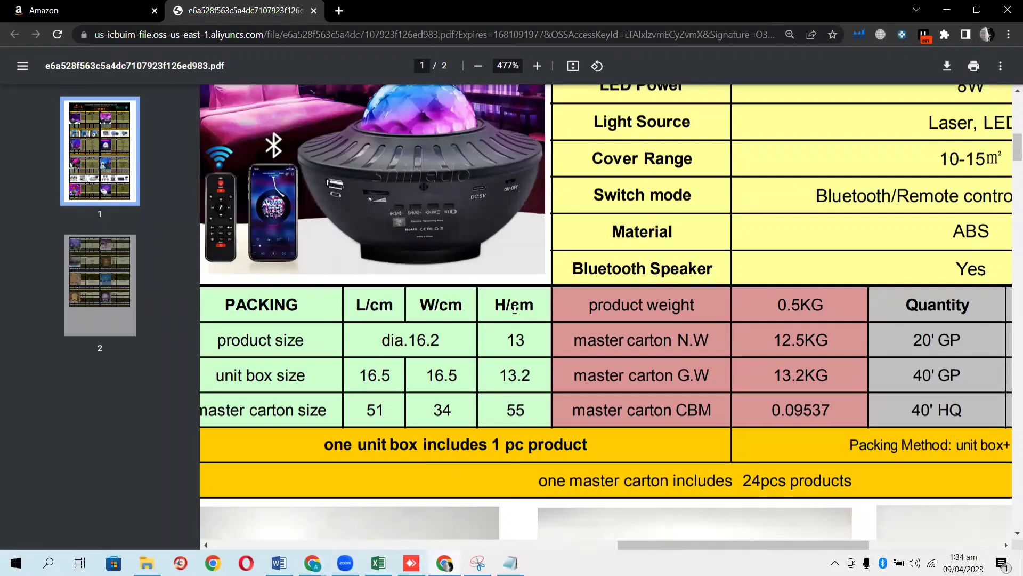
click(86, 11)
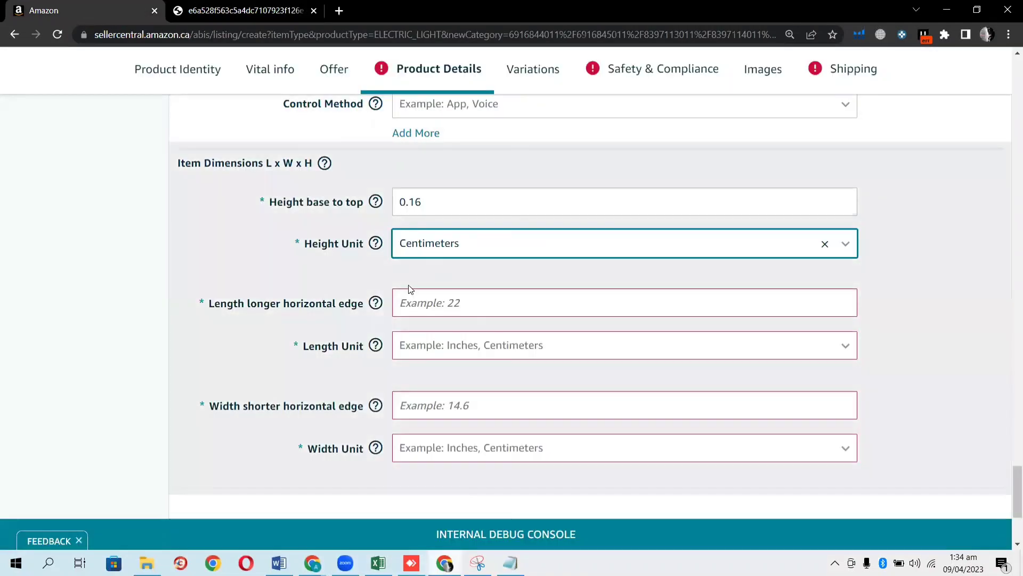
click(783, 199)
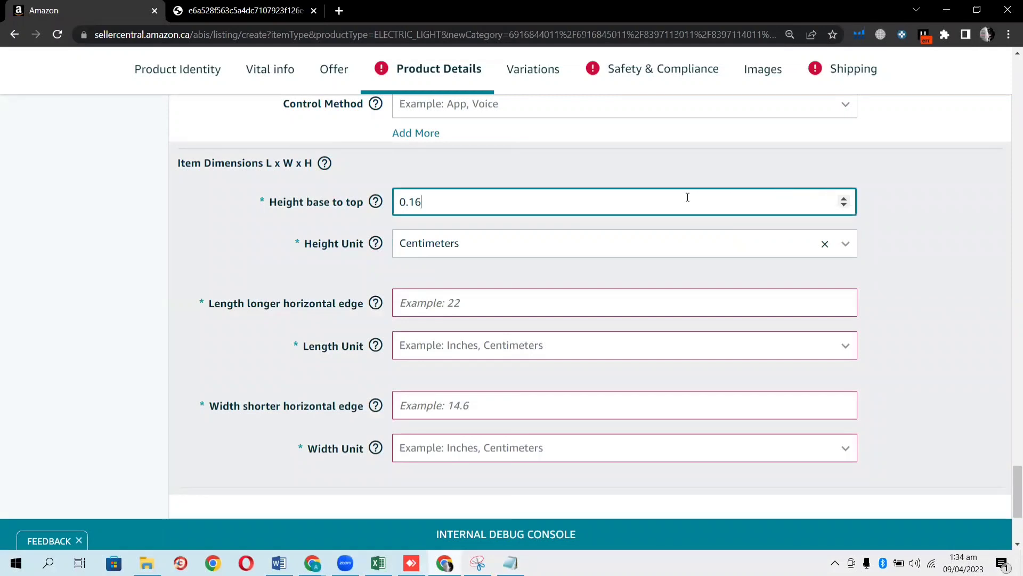
key(BackSpace)
text(13)
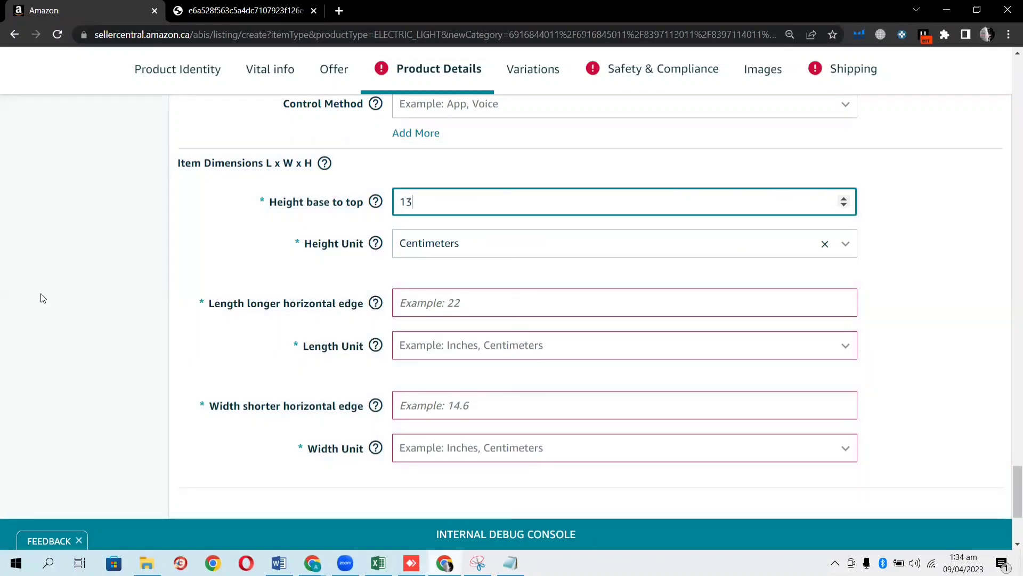
click(43, 298)
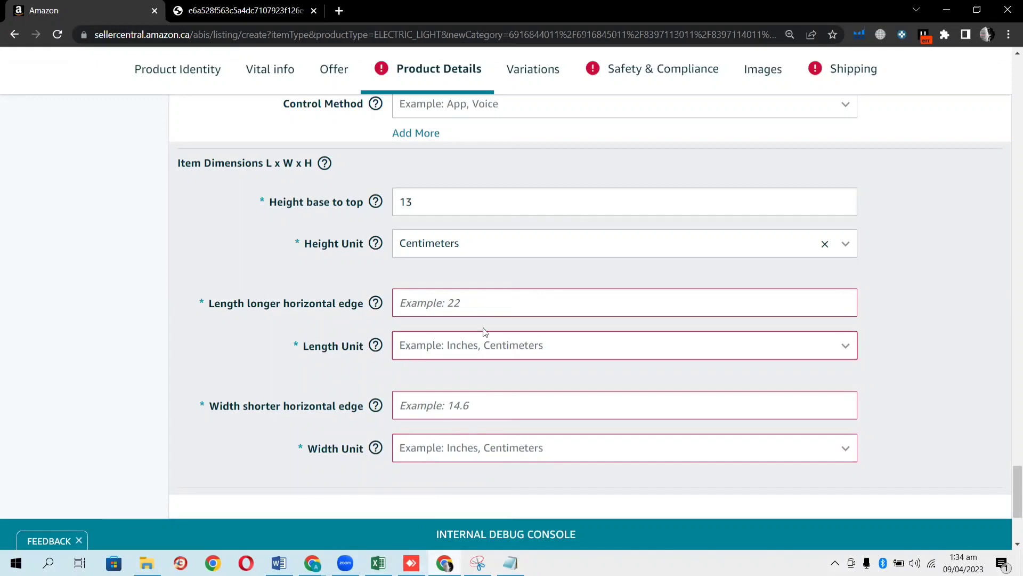
Set the length unit to Centimeters and the longer horizontal edge to 16.2, using the product diameter in the supplier PDF
click(835, 350)
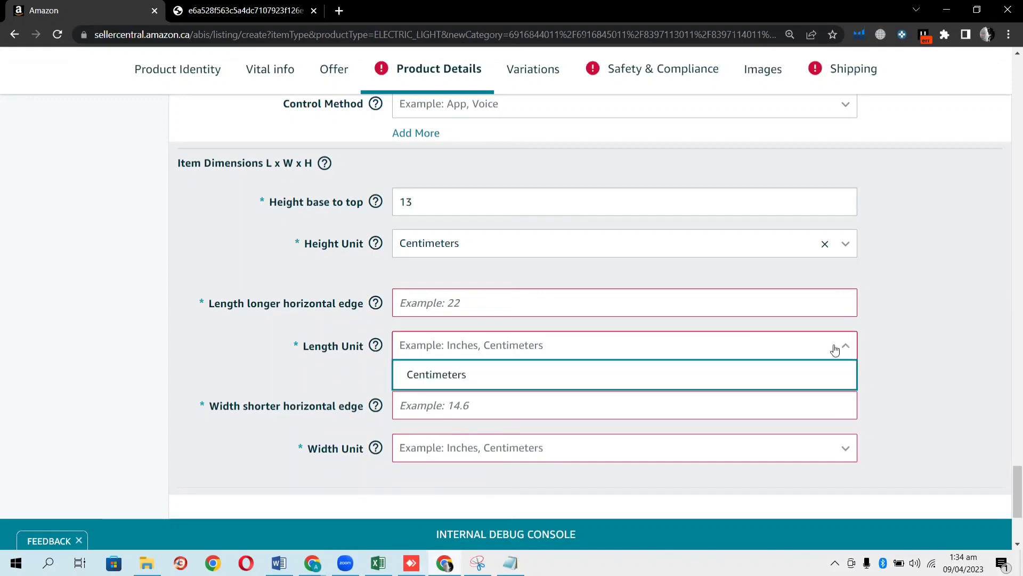
click(647, 380)
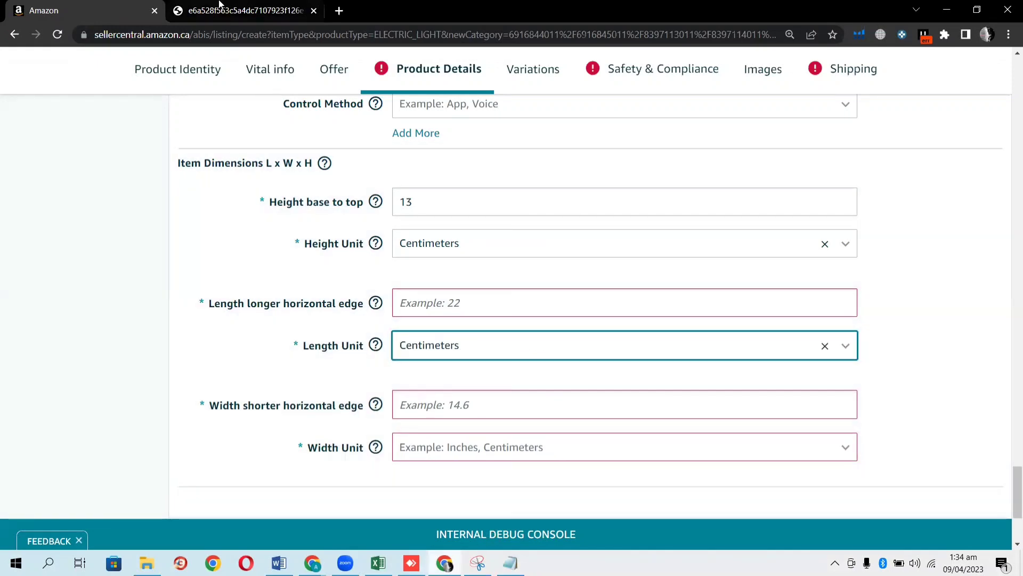
click(240, 11)
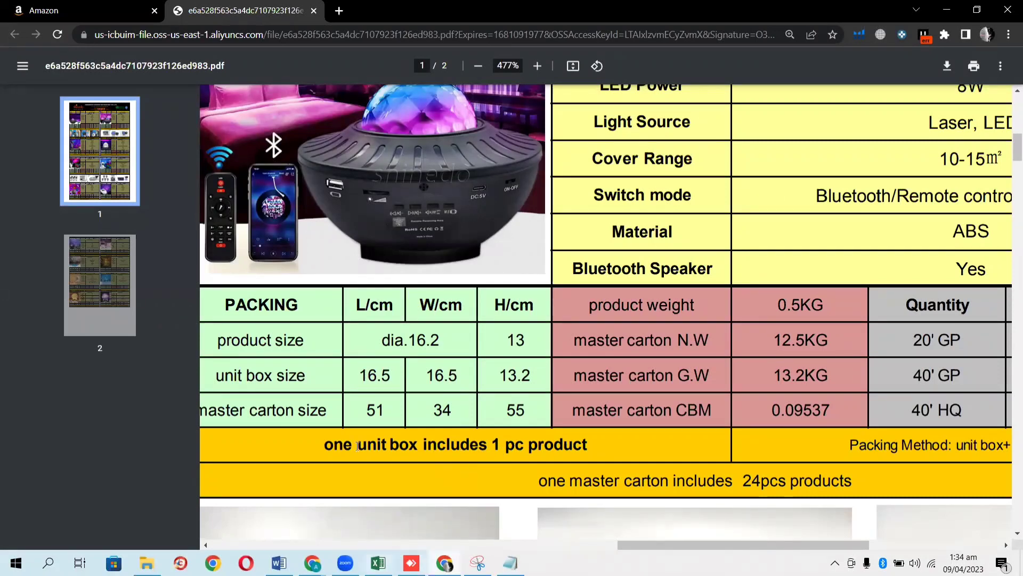
click(74, 11)
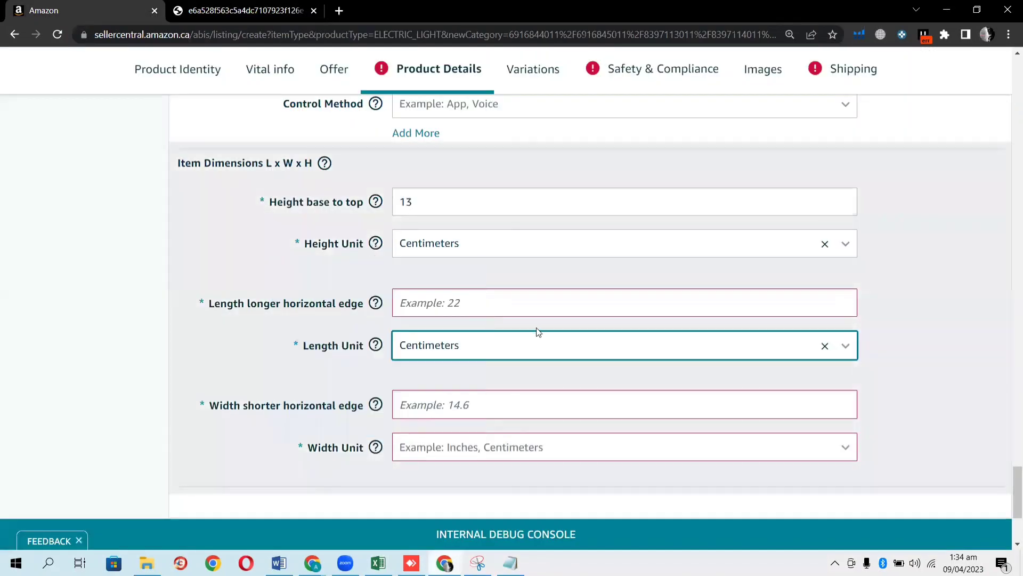
click(452, 301)
text(16)
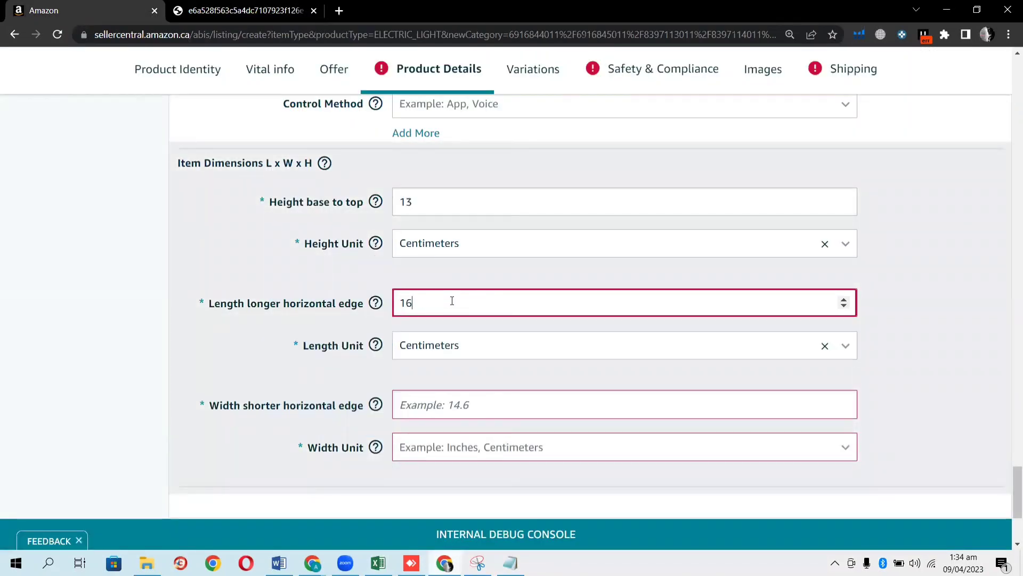
text(.2)
Set the width unit to Centimeters and the shorter horizontal edge to 16.2
scroll(891, 403, down, 1)
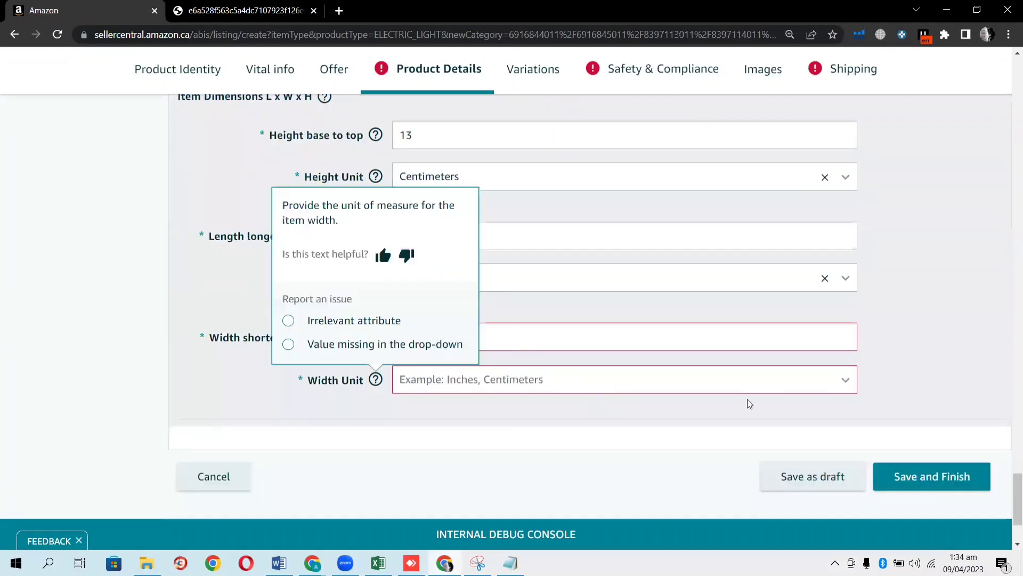
click(845, 381)
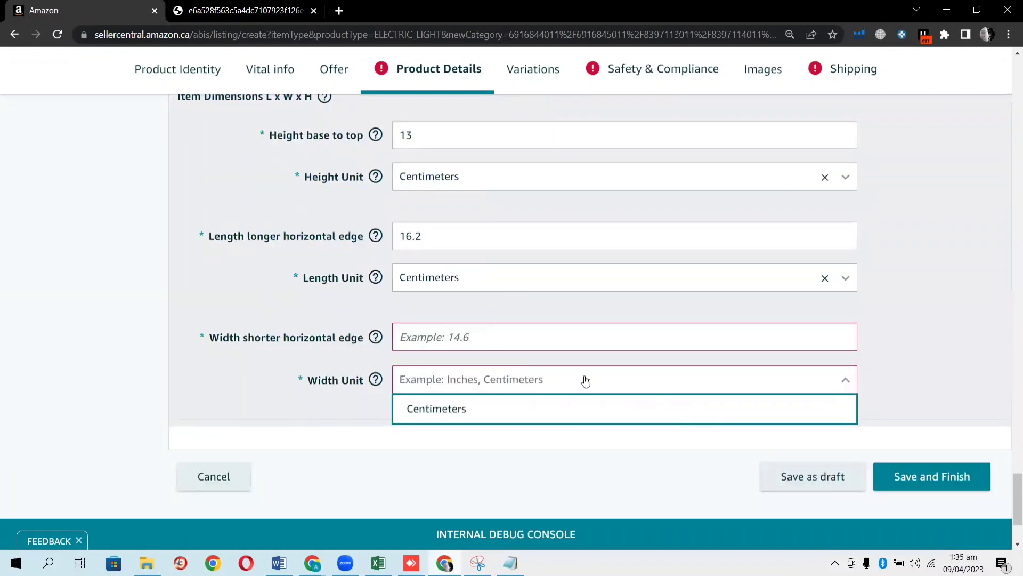
click(471, 334)
text(16.2)
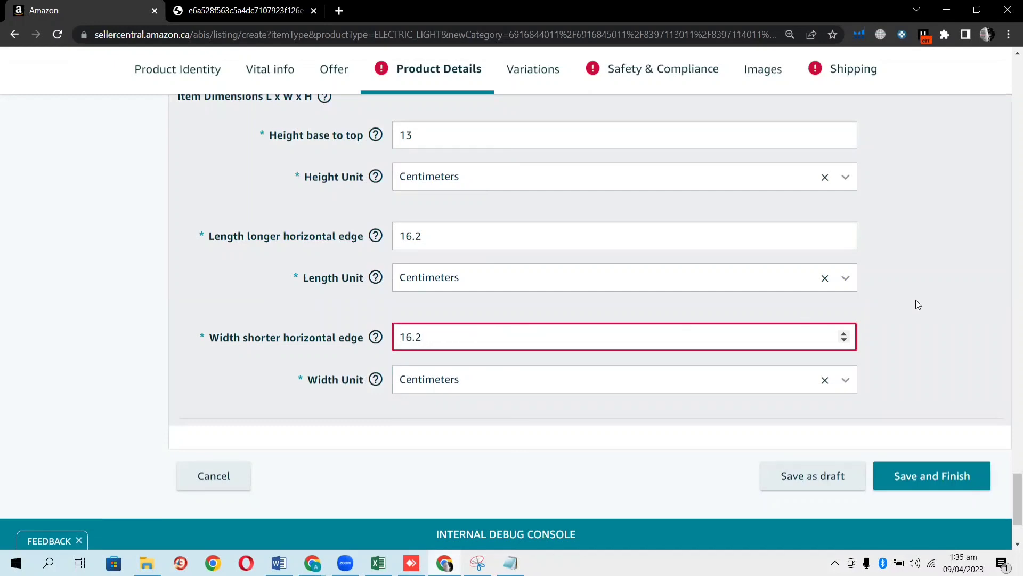
click(916, 304)
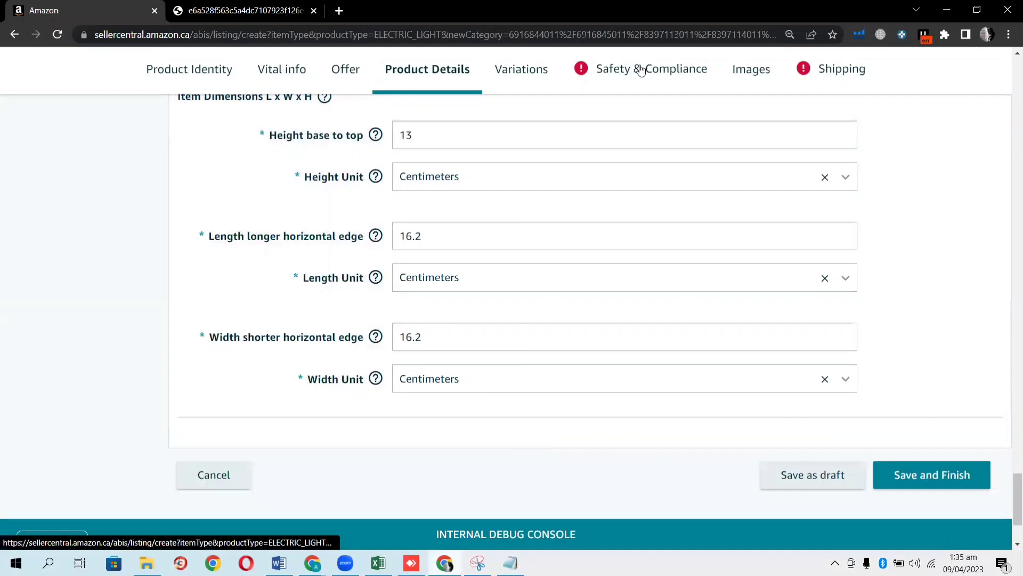
Open the safety and compliance section and set the country/region of origin to China
click(642, 70)
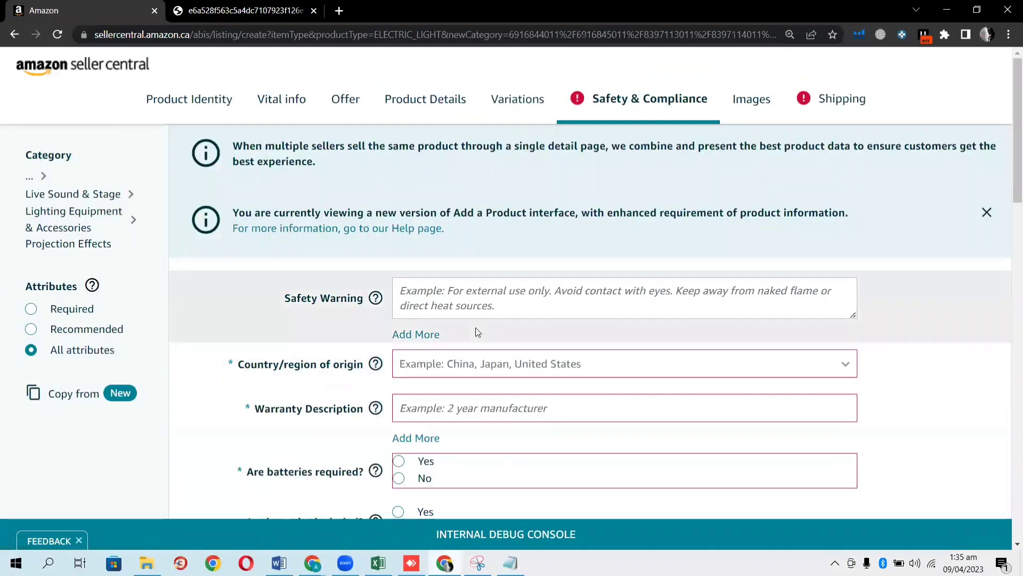
scroll(693, 341, down, 3)
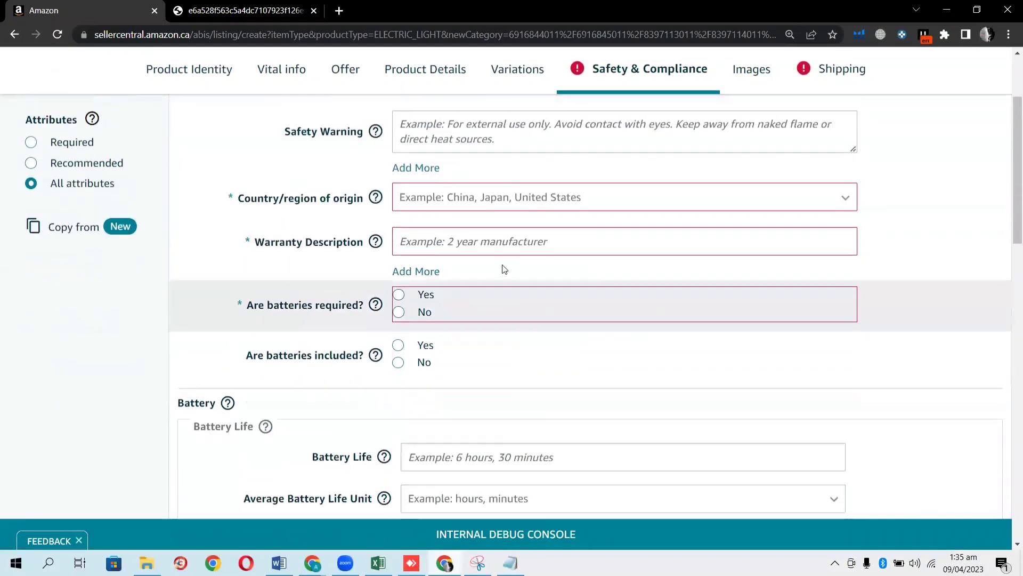
click(432, 195)
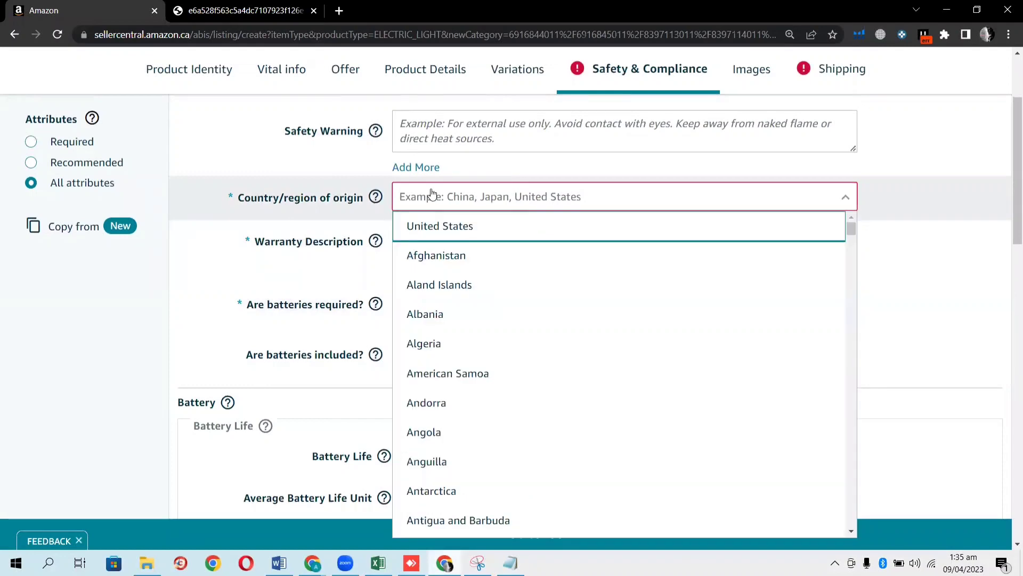
key(c)
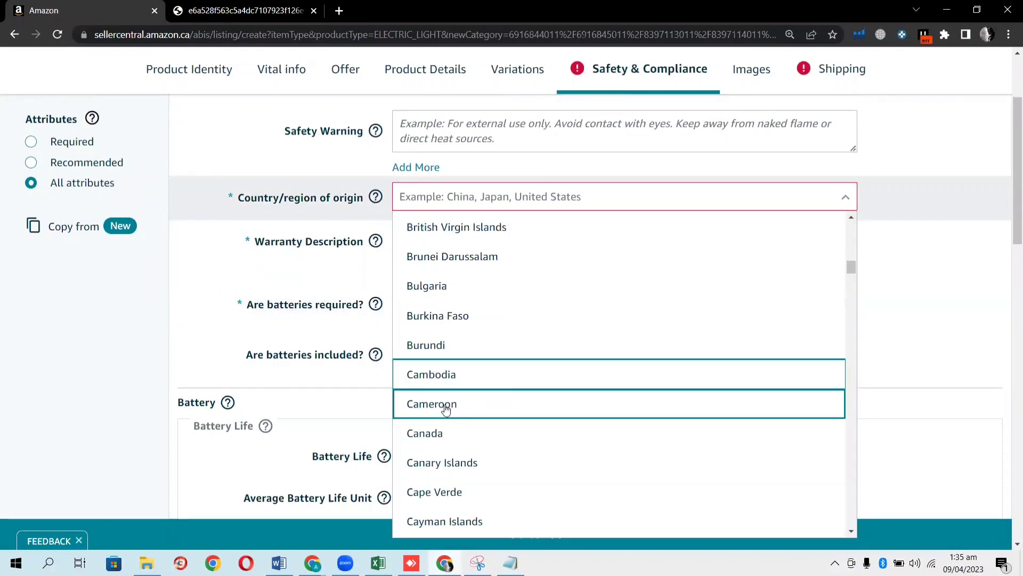
key(h)
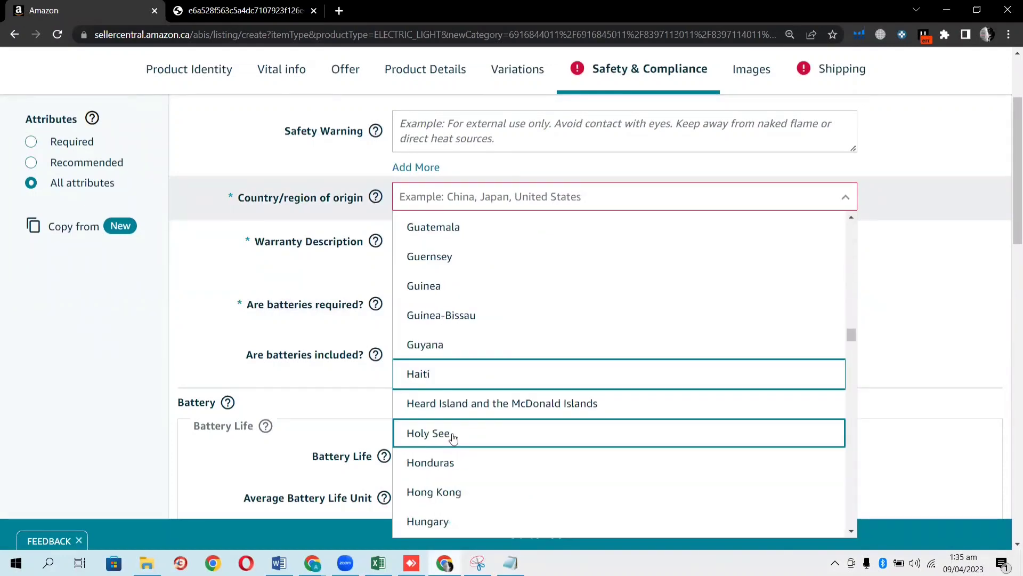
key(c)
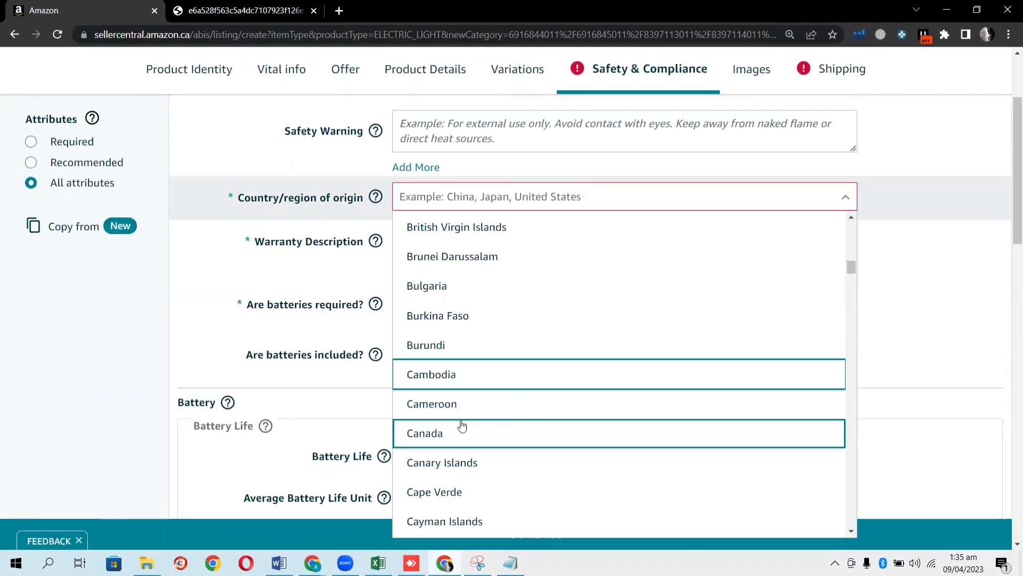
scroll(462, 425, down, 3)
scroll(455, 447, down, 1)
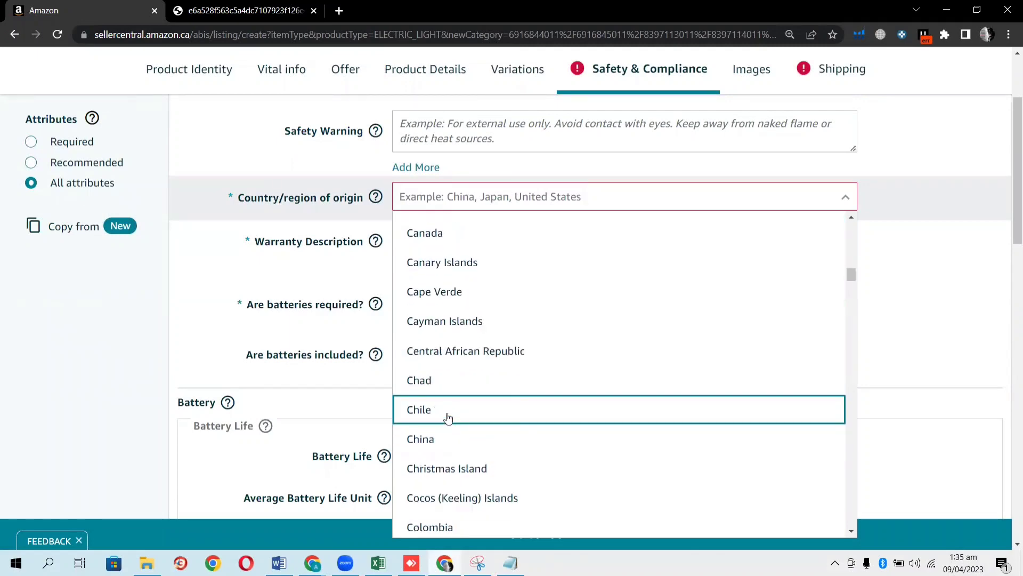
click(448, 433)
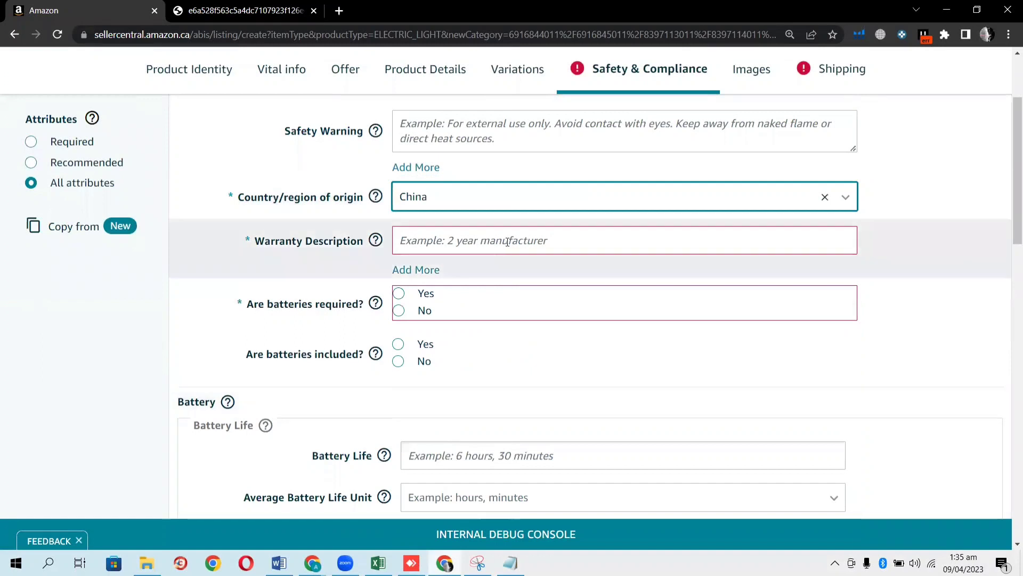
Enter None as the warranty description and answer No to whether batteries are required
click(506, 242)
text(Non)
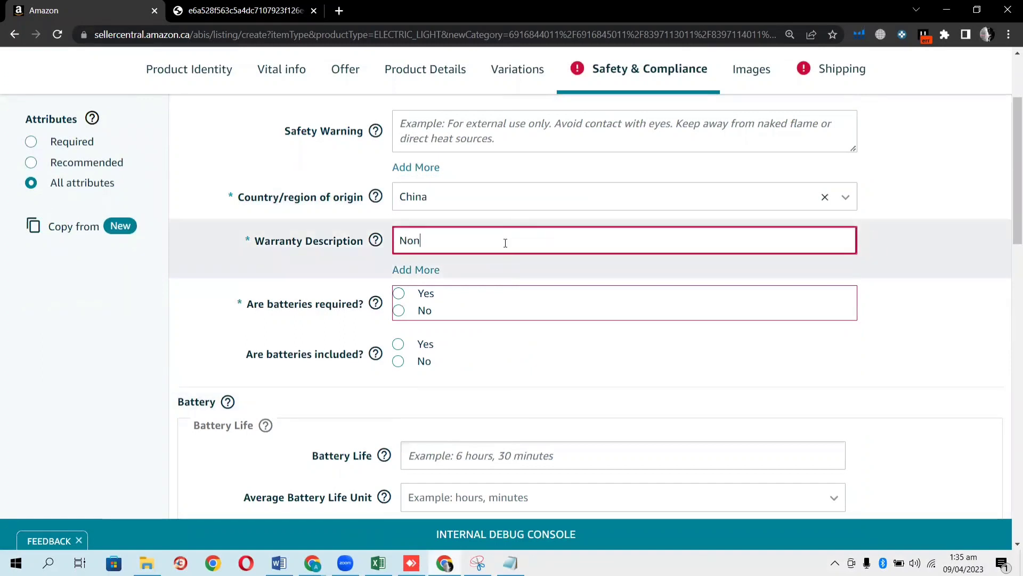
text(e)
click(89, 324)
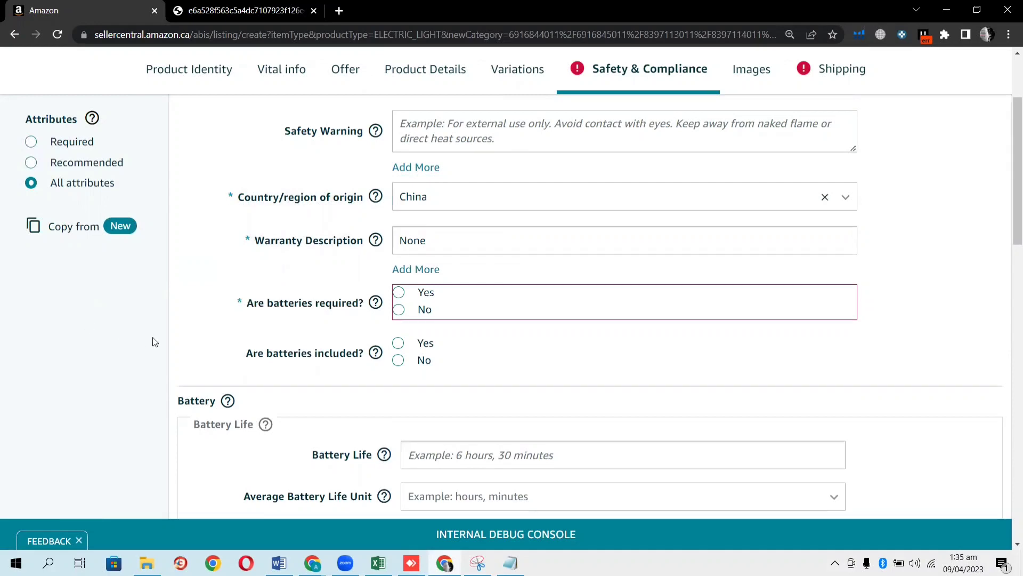
click(400, 310)
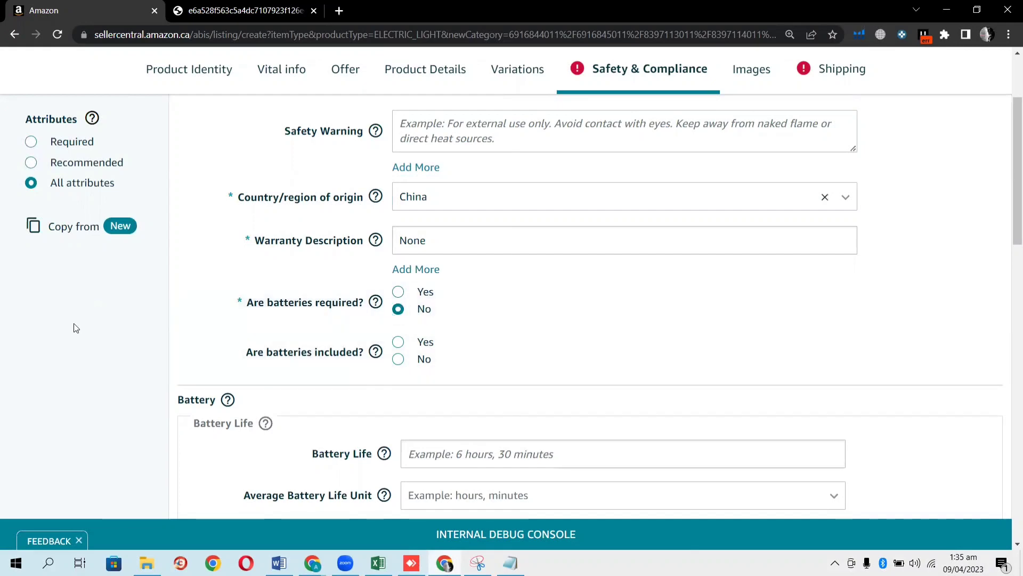
Set the dangerous goods regulations to Not Applicable and answer No to whether the product contains liquid
scroll(74, 326, down, 6)
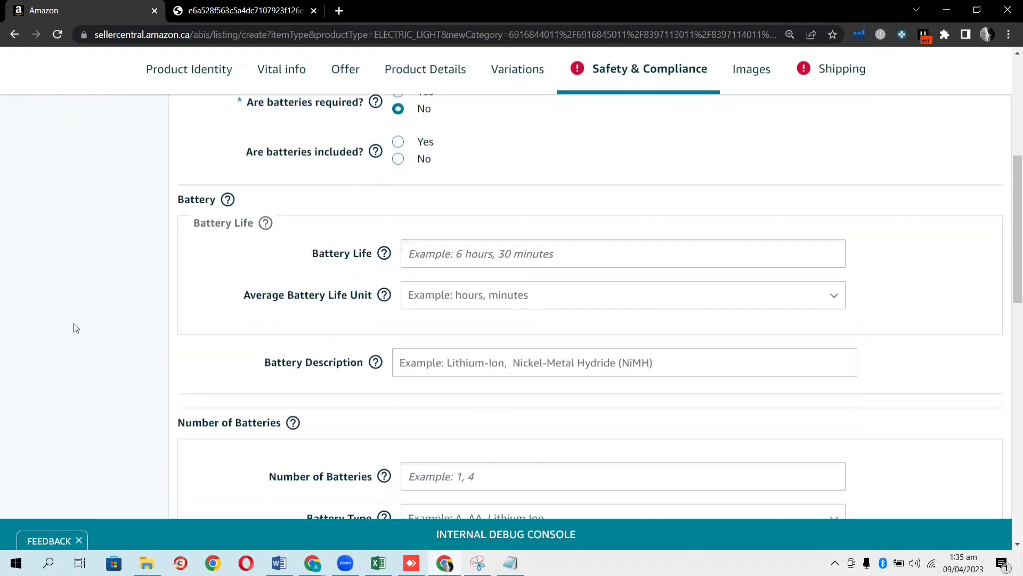
scroll(74, 324, down, 2)
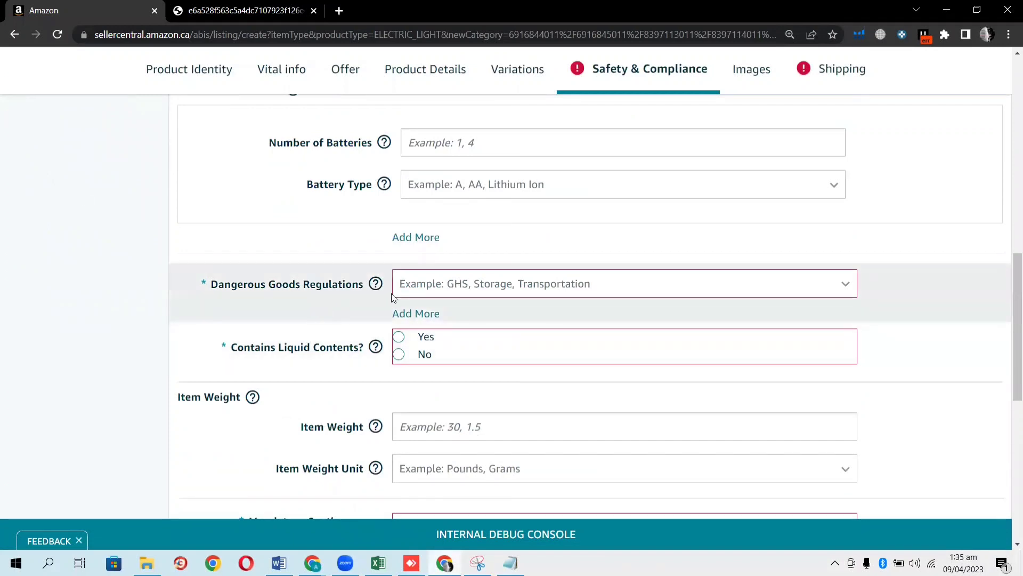
click(841, 284)
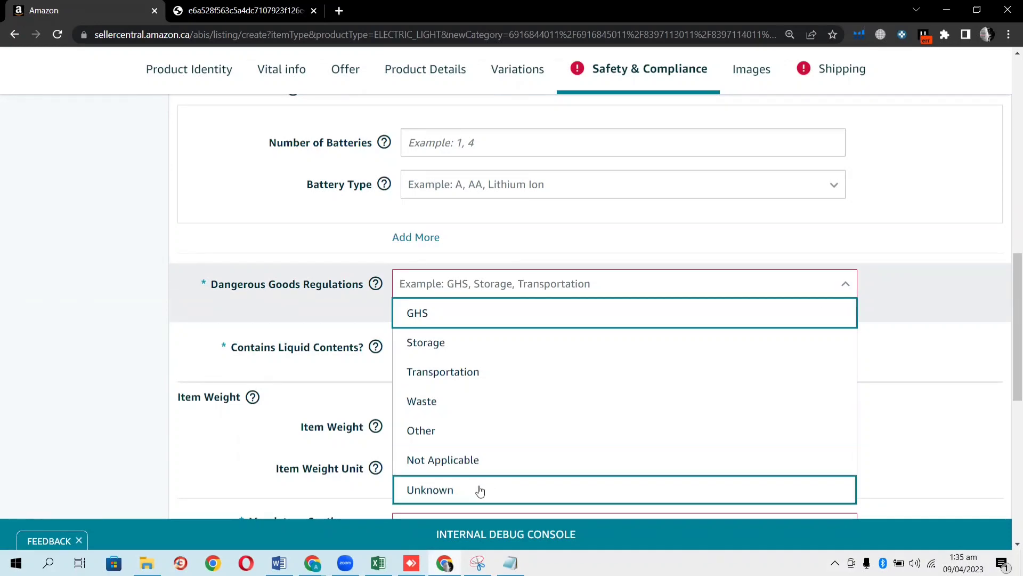
click(466, 472)
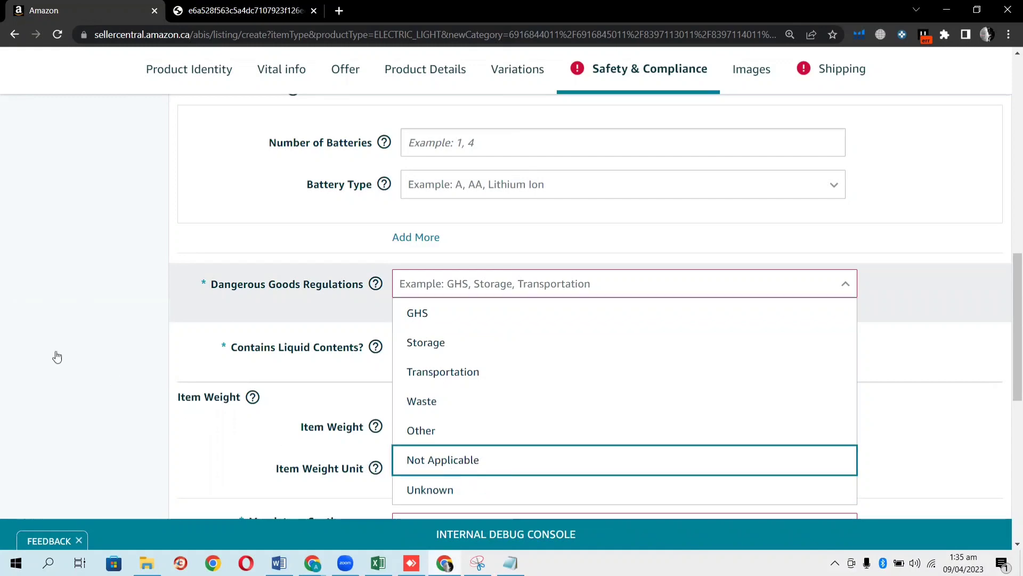
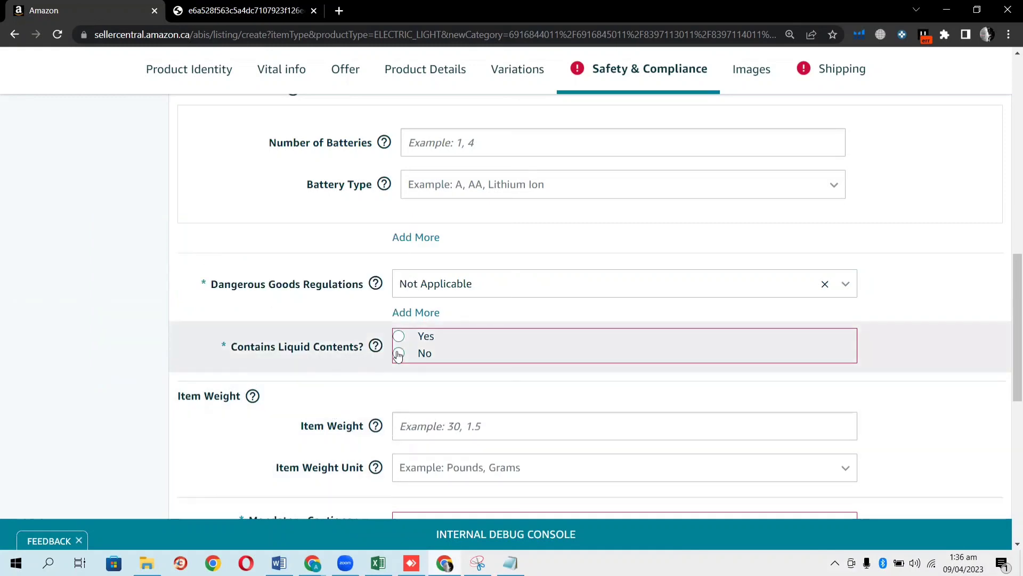
click(398, 353)
Set the mandatory cautionary statement to No Warning Applicable
scroll(86, 362, down, 2)
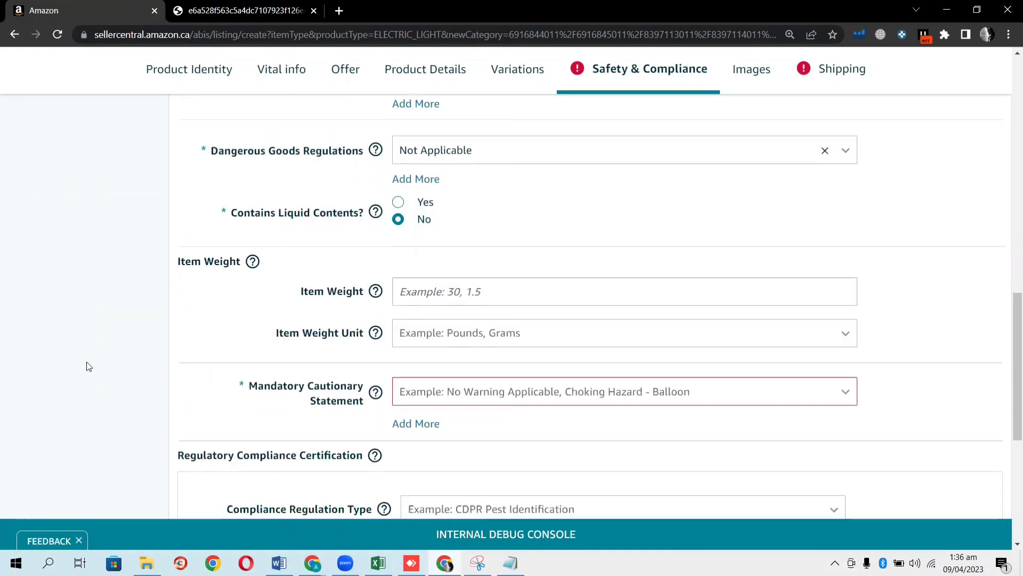
scroll(89, 366, down, 1)
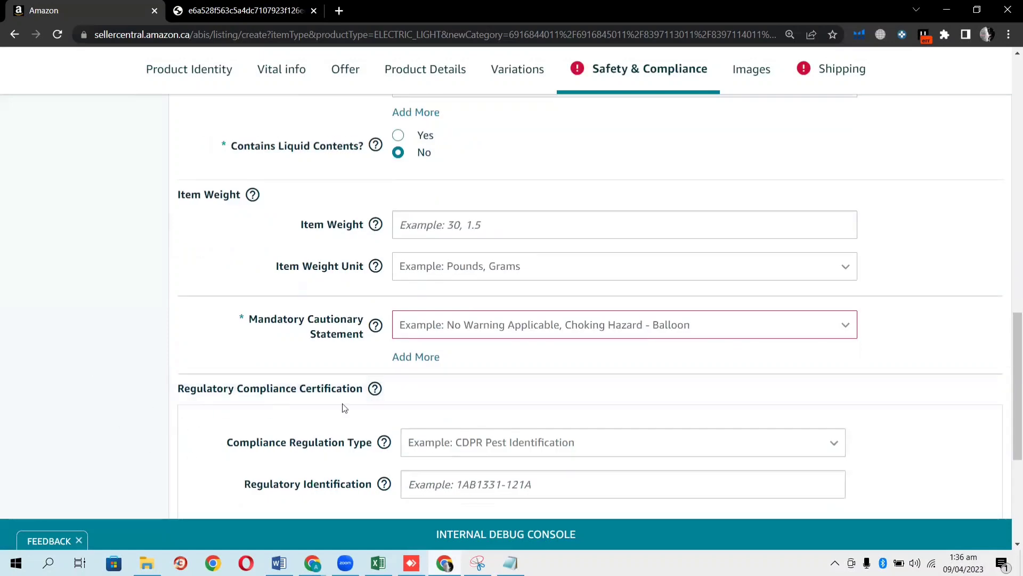
click(841, 325)
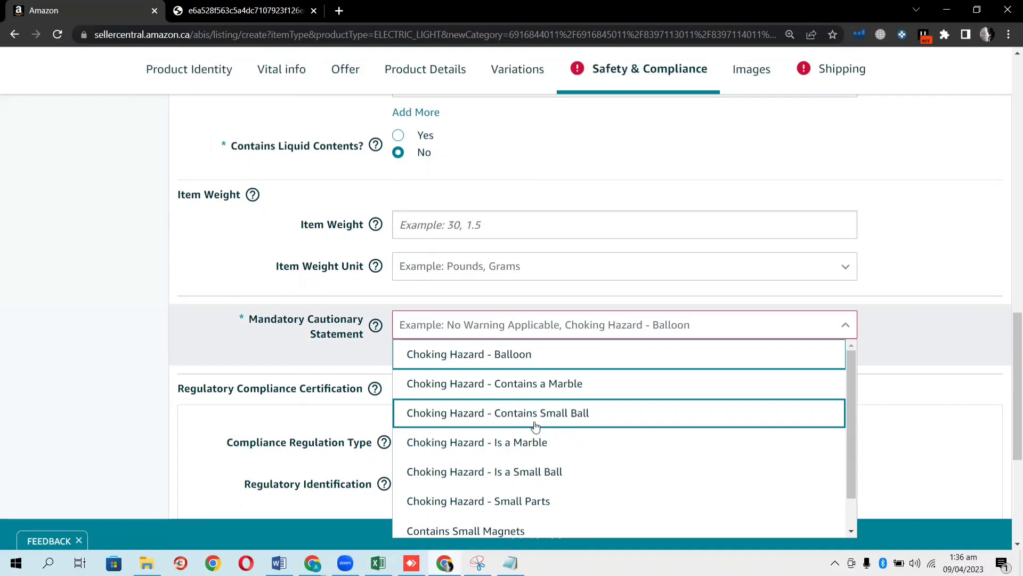
scroll(532, 474, down, 1)
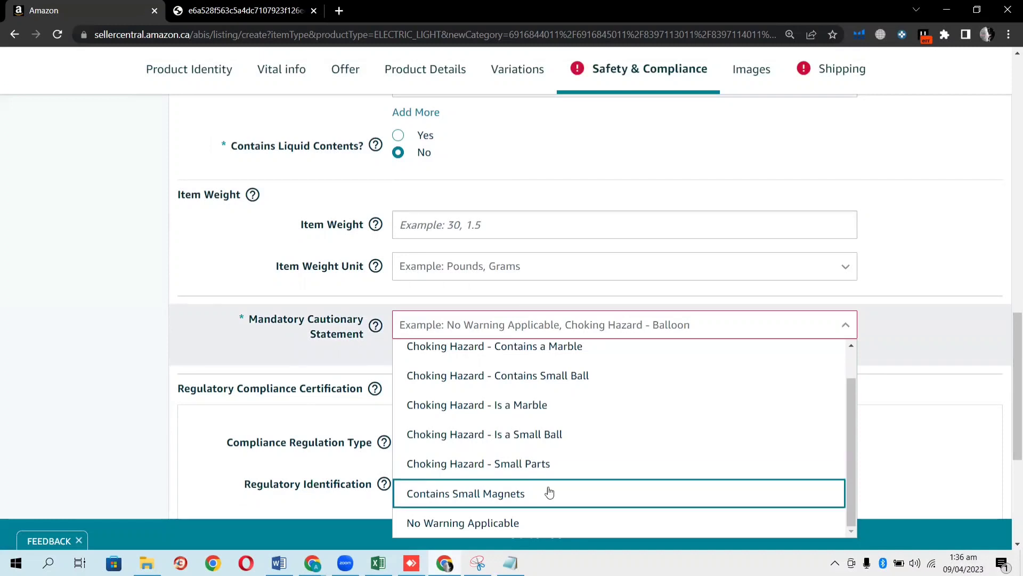
click(520, 523)
click(22, 347)
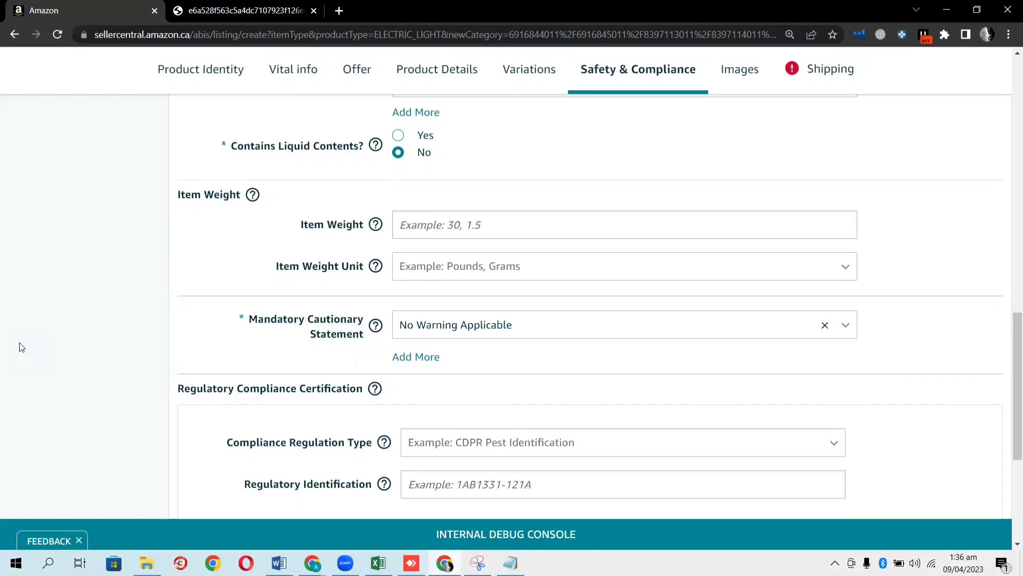
Review the remaining safety and compliance fields and examine the upload slots in the product images section
scroll(16, 359, down, 3)
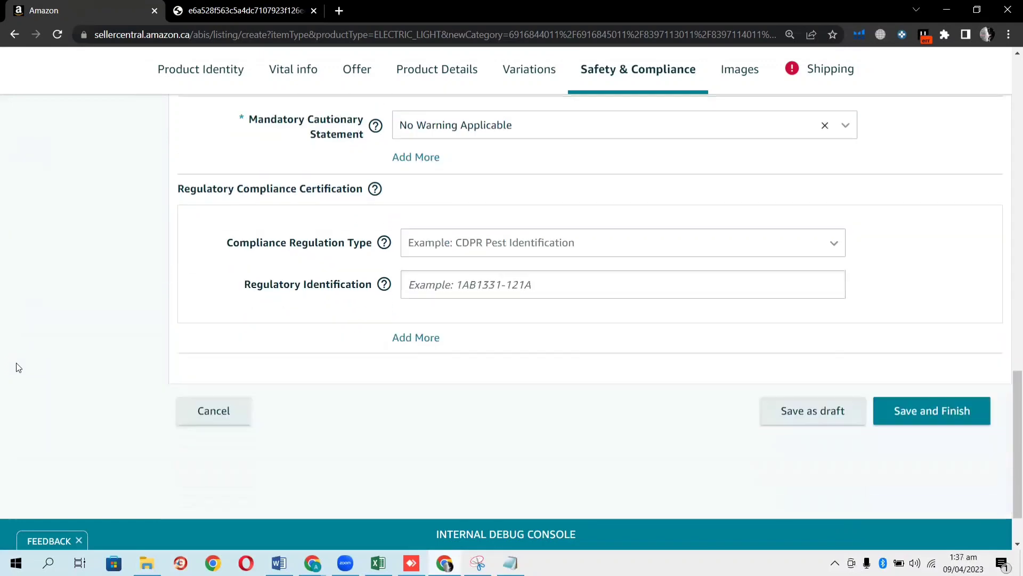
scroll(16, 367, up, 6)
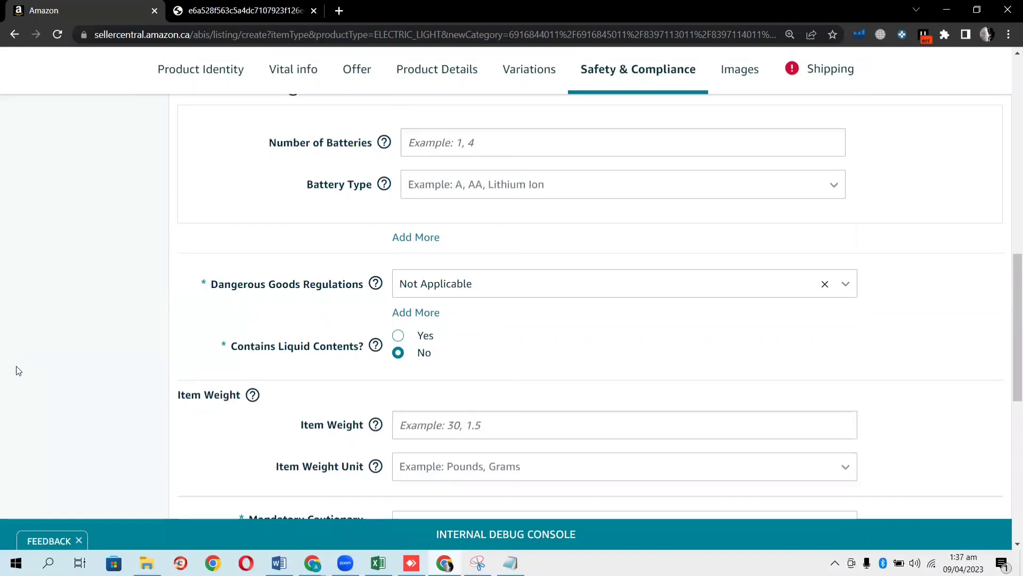
scroll(16, 365, up, 3)
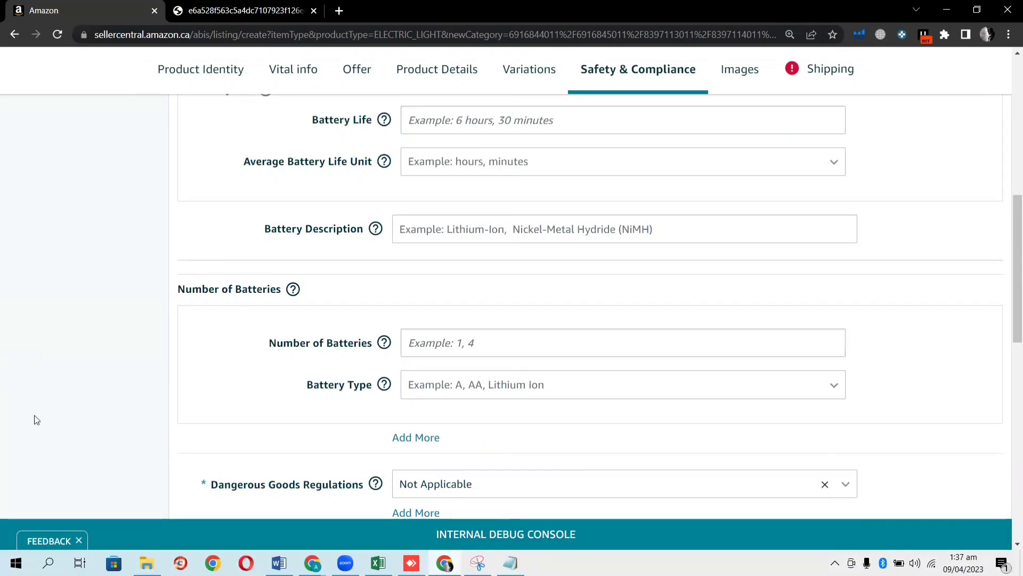
scroll(865, 250, up, 4)
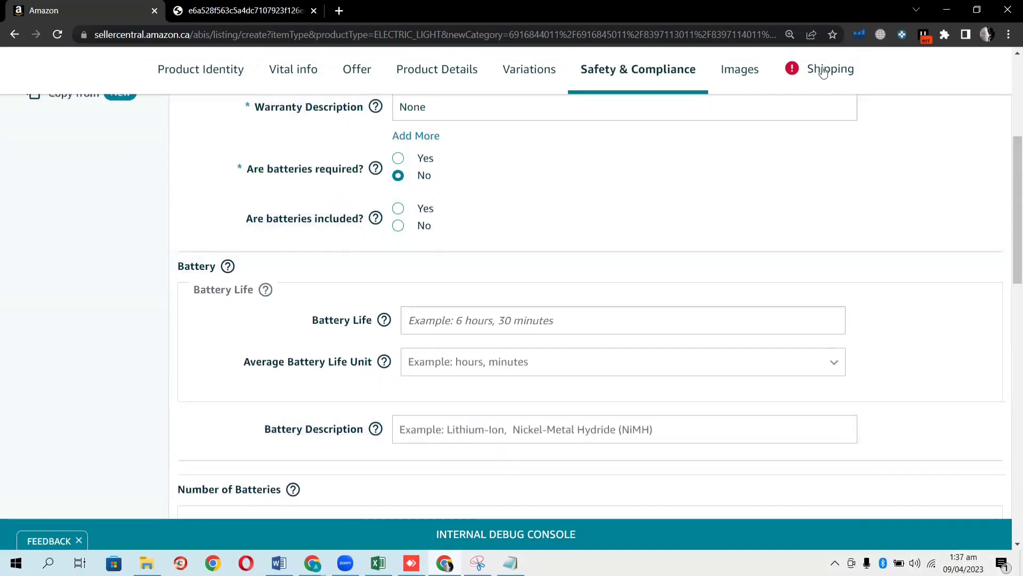
click(820, 70)
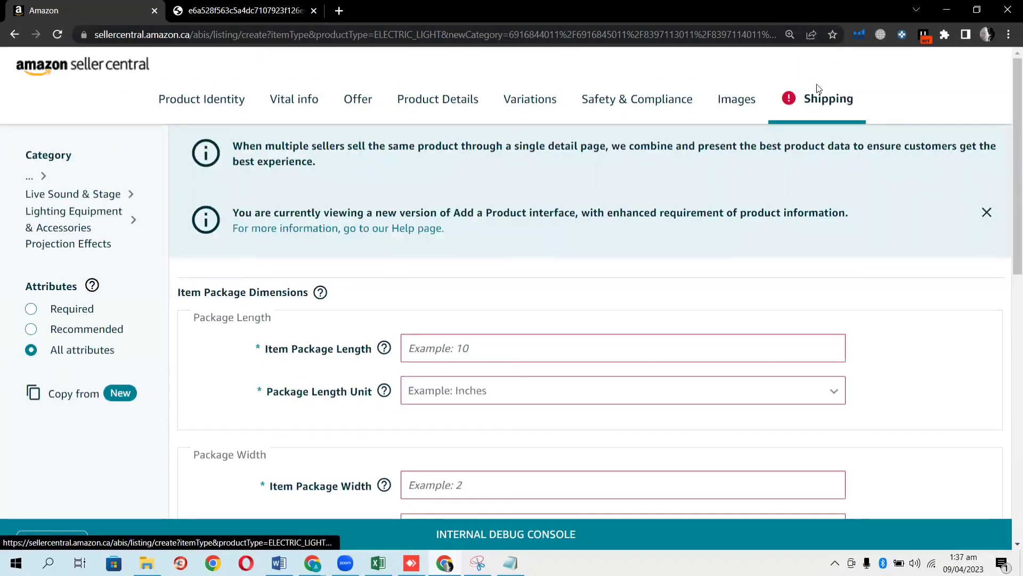
click(720, 101)
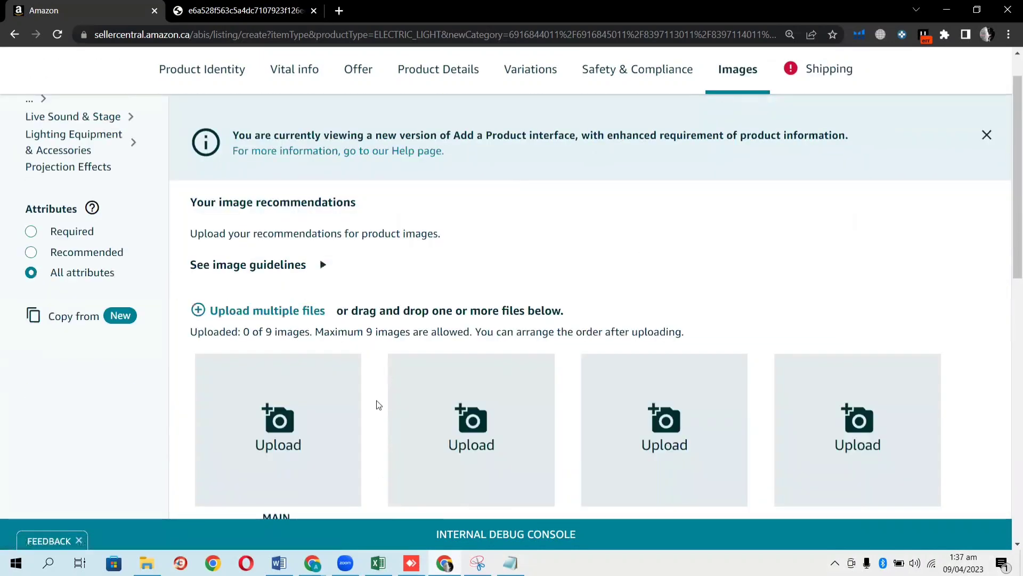
scroll(296, 405, down, 1)
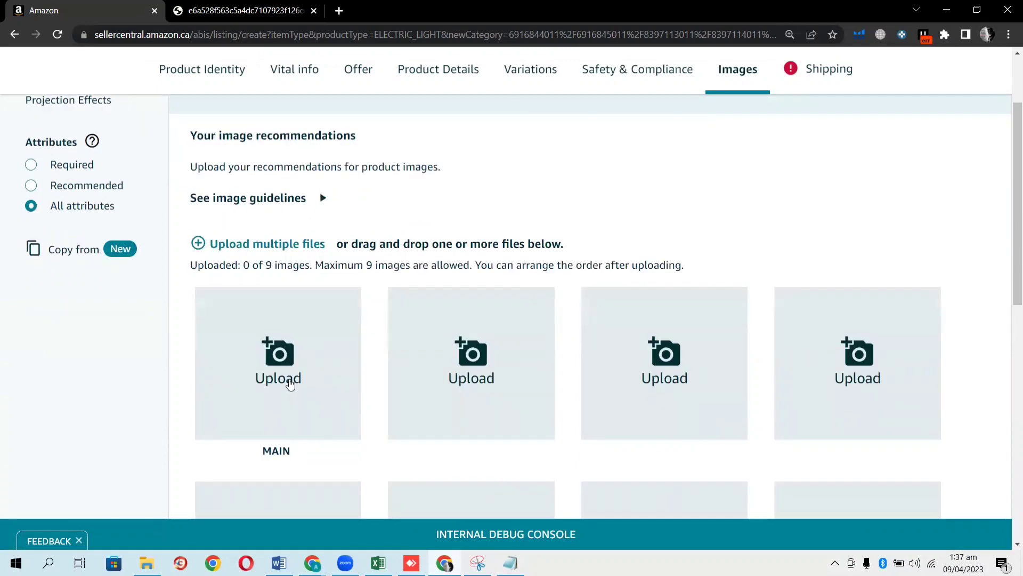
scroll(289, 384, down, 1)
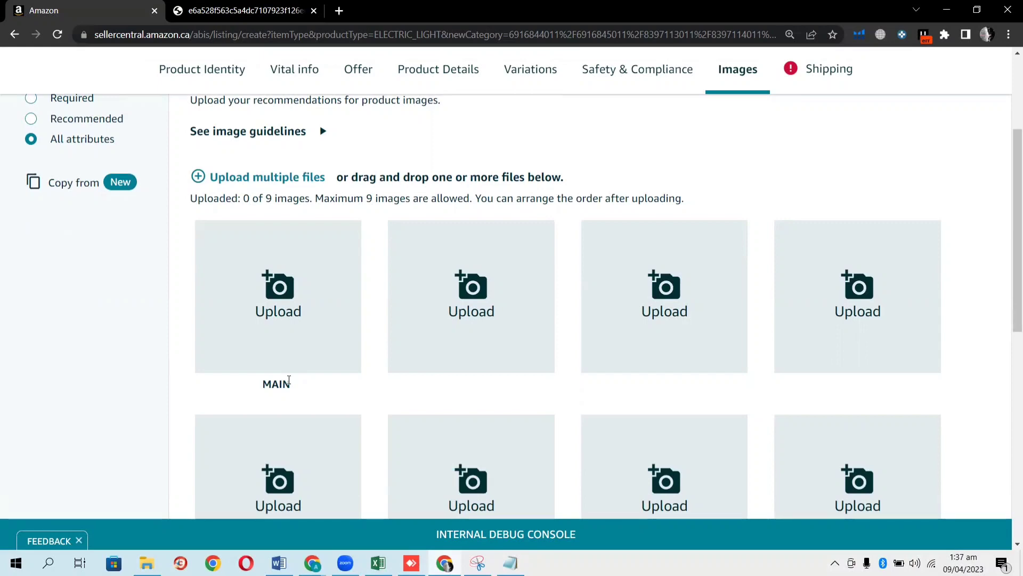
scroll(288, 380, up, 3)
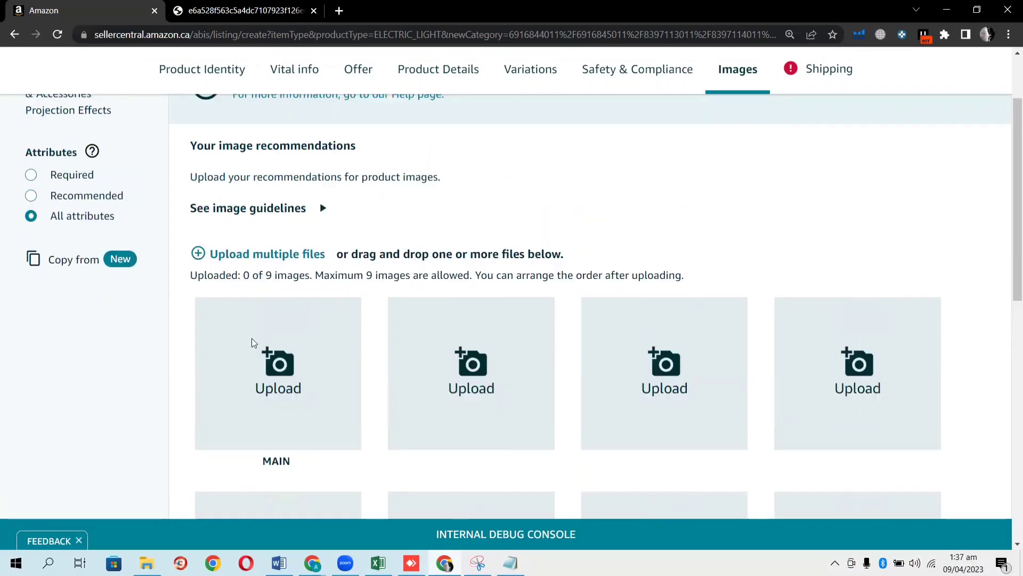
scroll(287, 438, up, 2)
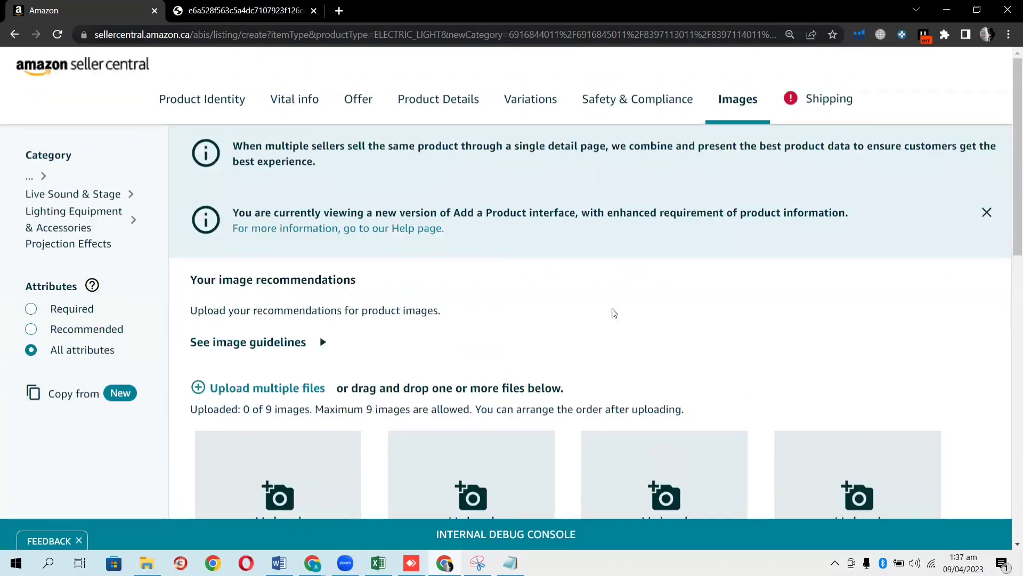
Open the listing's shipping details and check the unit box size in the supplier's PDF specification sheet
click(823, 101)
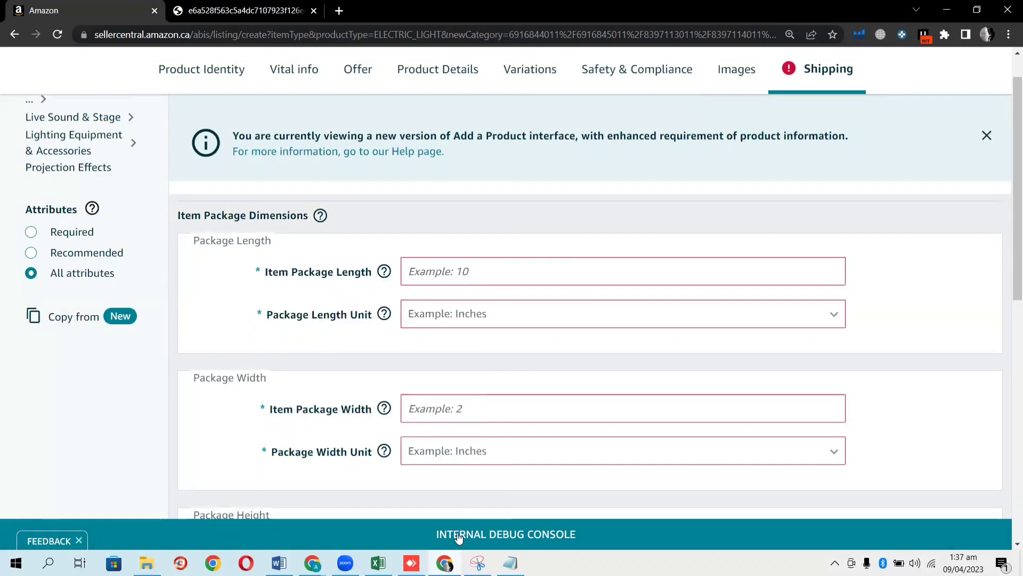
click(249, 10)
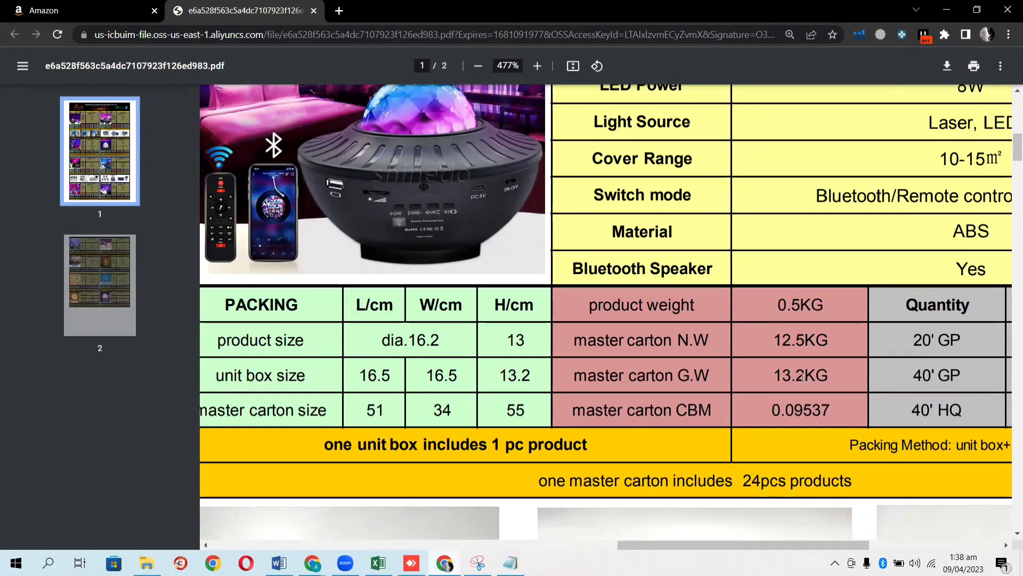
scroll(803, 377, right, 3)
scroll(803, 377, right, 4)
scroll(803, 377, left, 3)
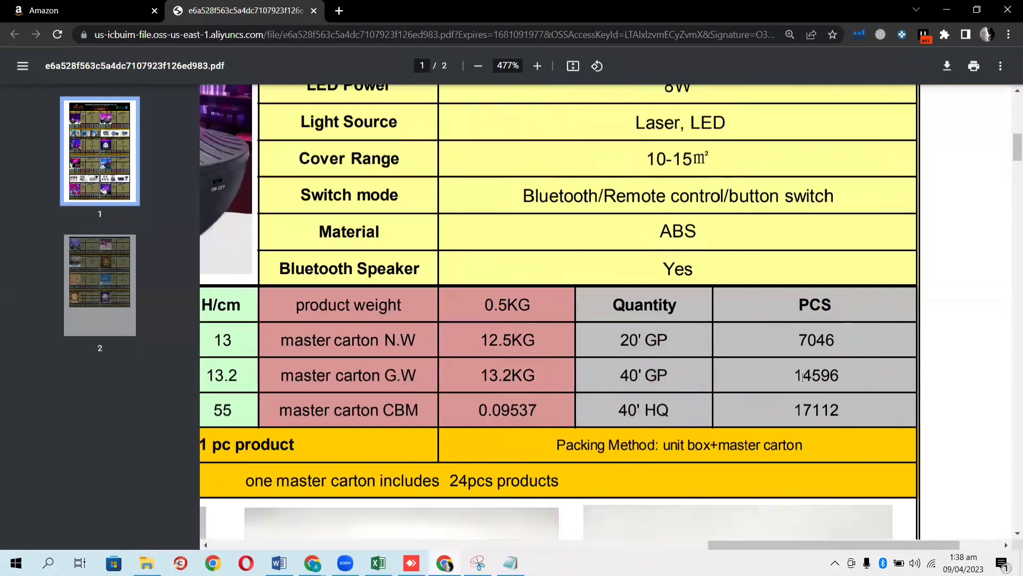
scroll(802, 377, left, 5)
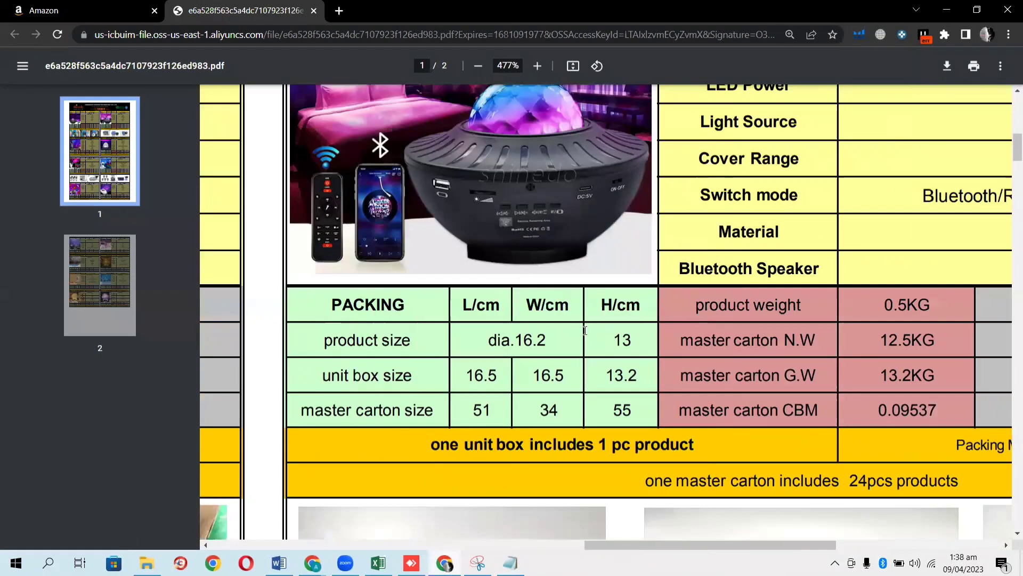
scroll(585, 331, right, 1)
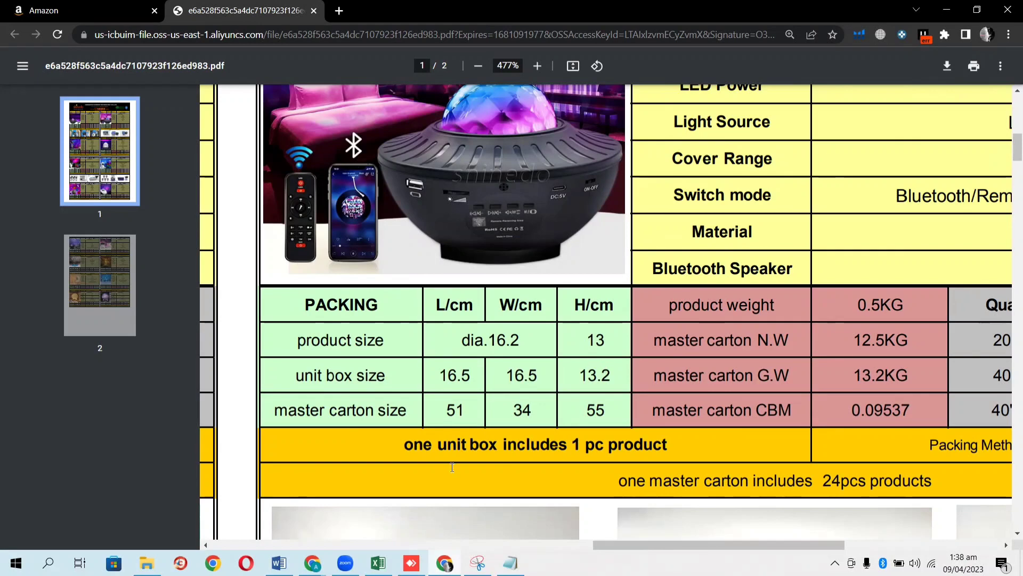
Back in the Seller Central listing, set the item package length to 16.5 and its unit to Inches
click(52, 15)
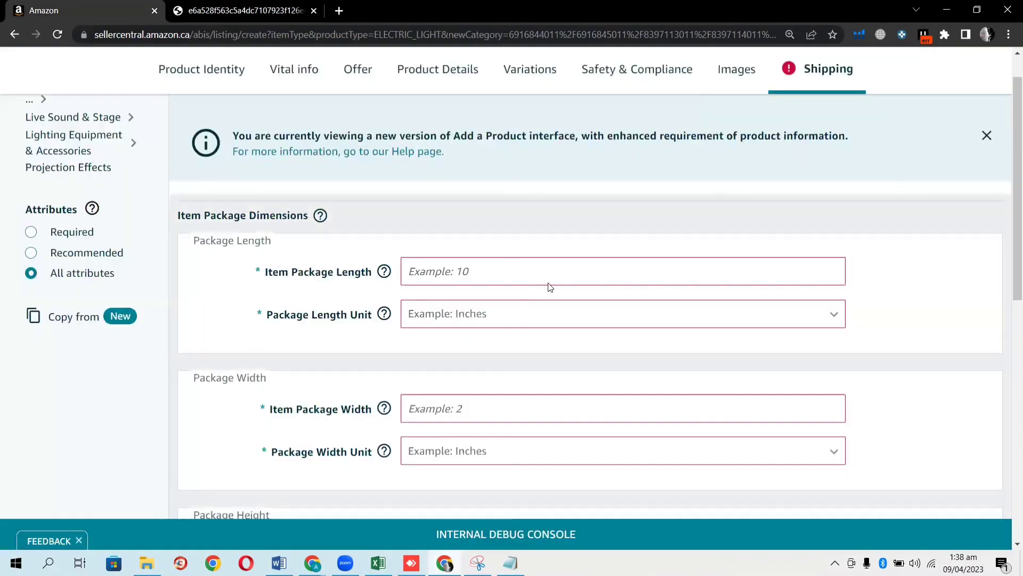
click(533, 271)
text(1)
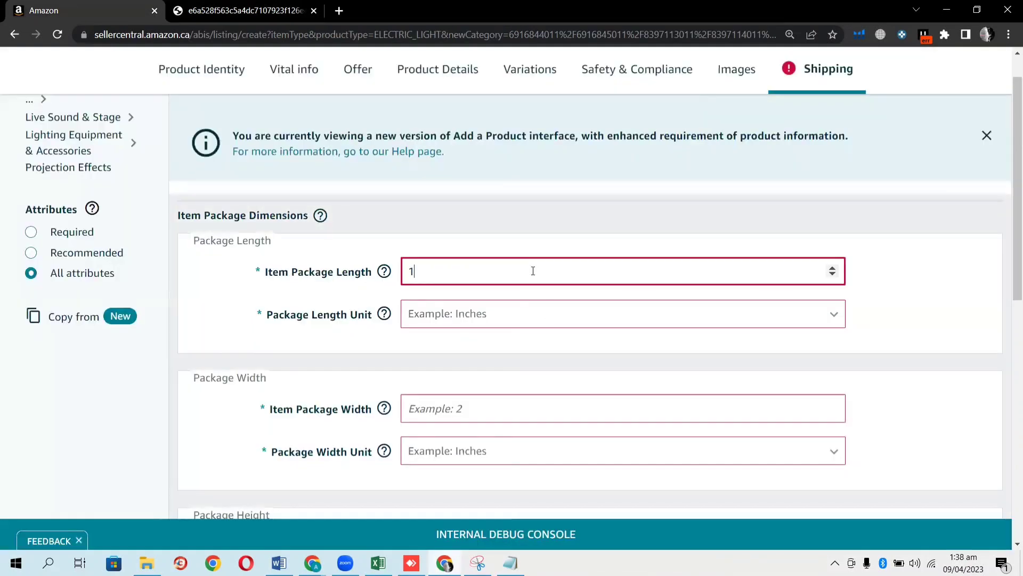
text(6.5)
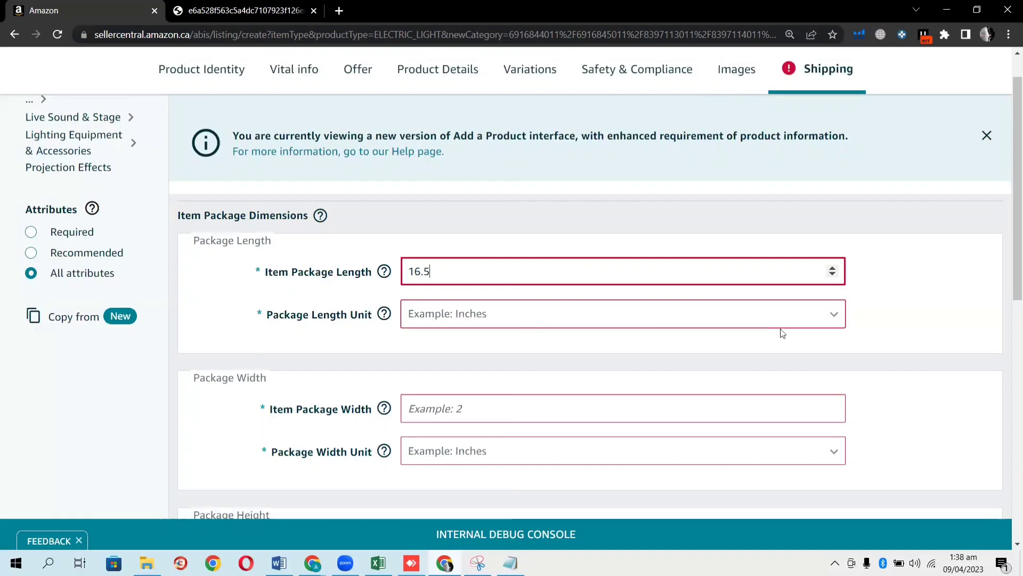
click(837, 317)
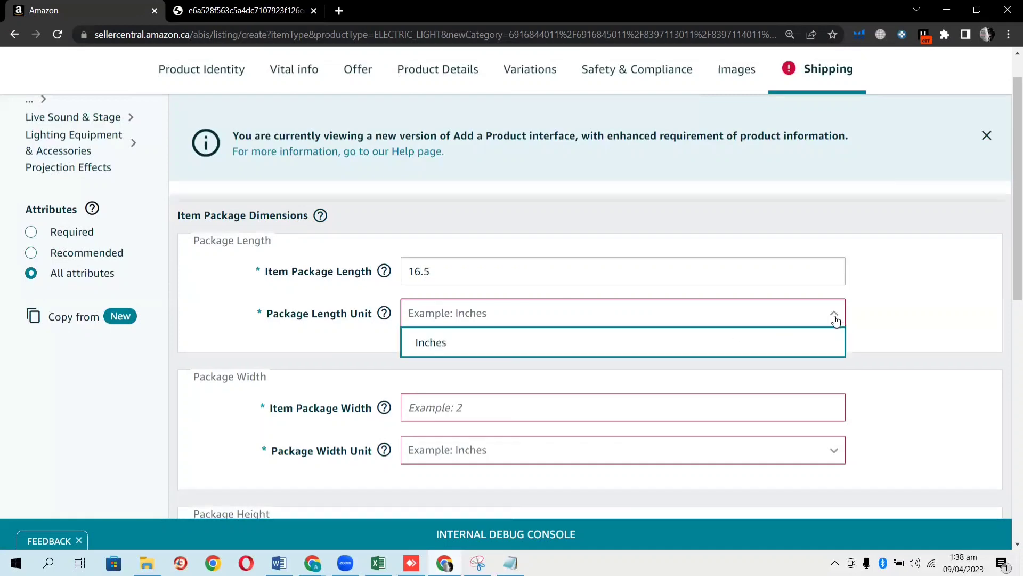
click(656, 352)
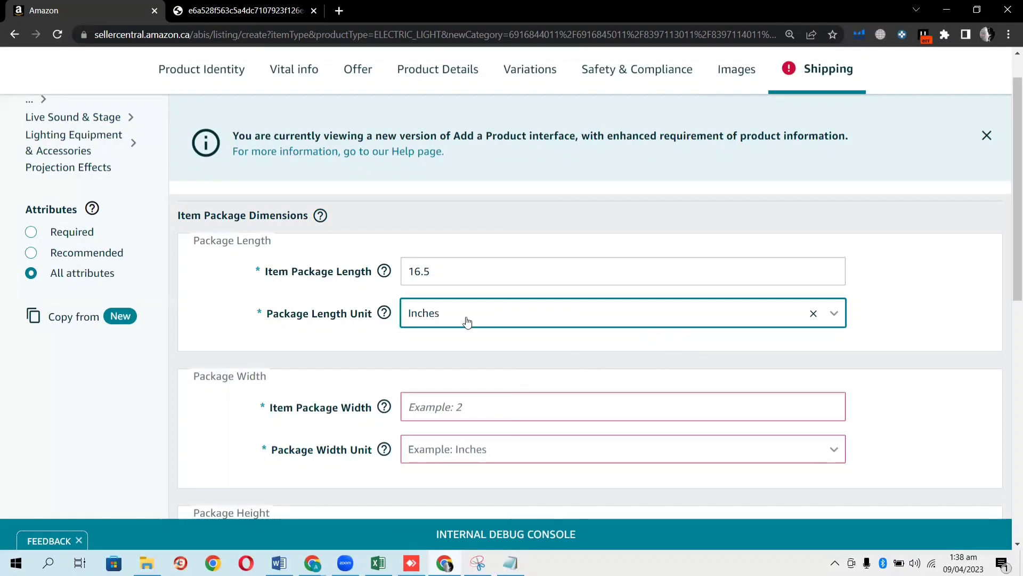
Search Google for "Convert inches into cm" in a new browser tab
click(339, 11)
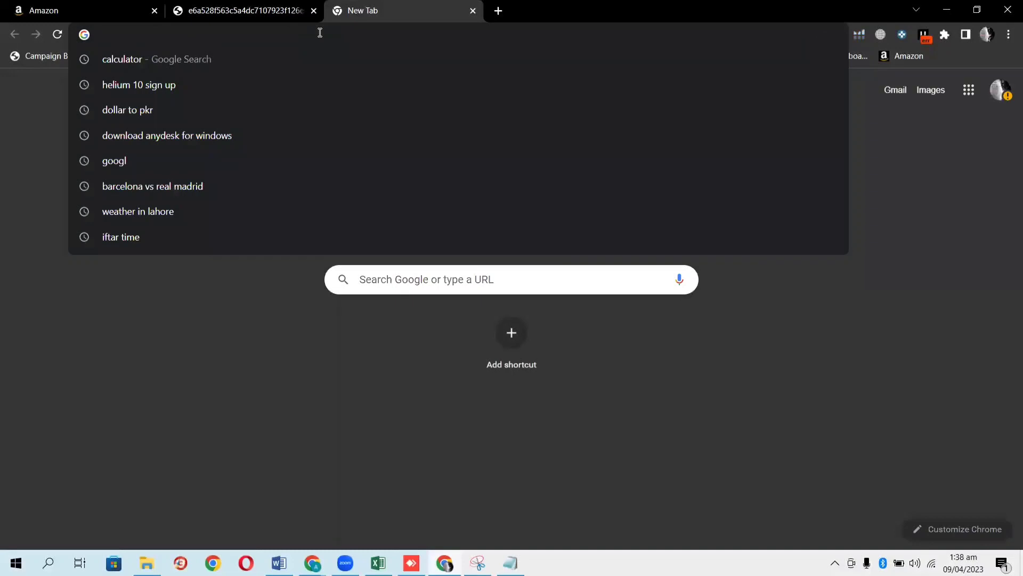
text(Con)
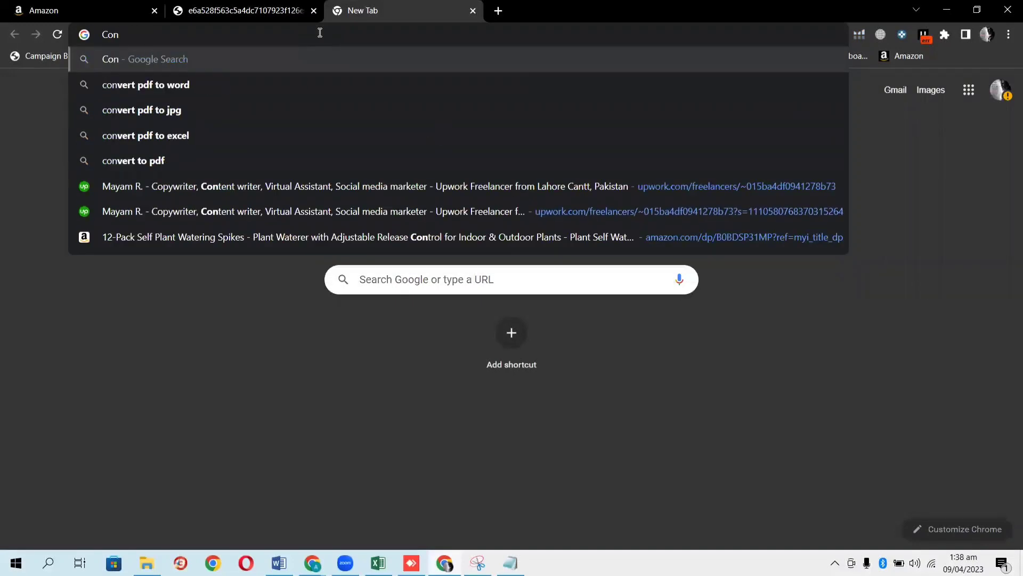
text(vert )
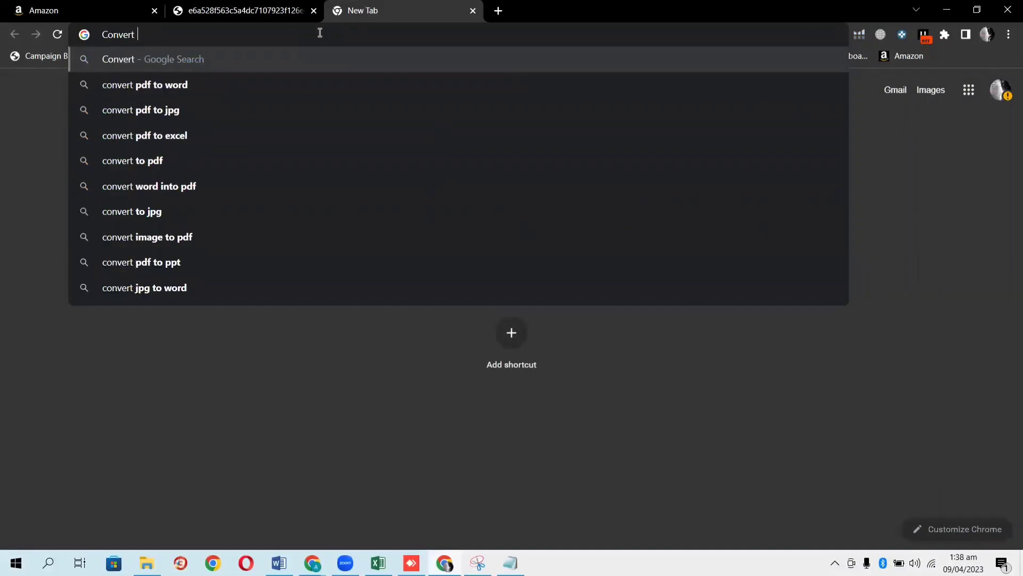
text(inches int)
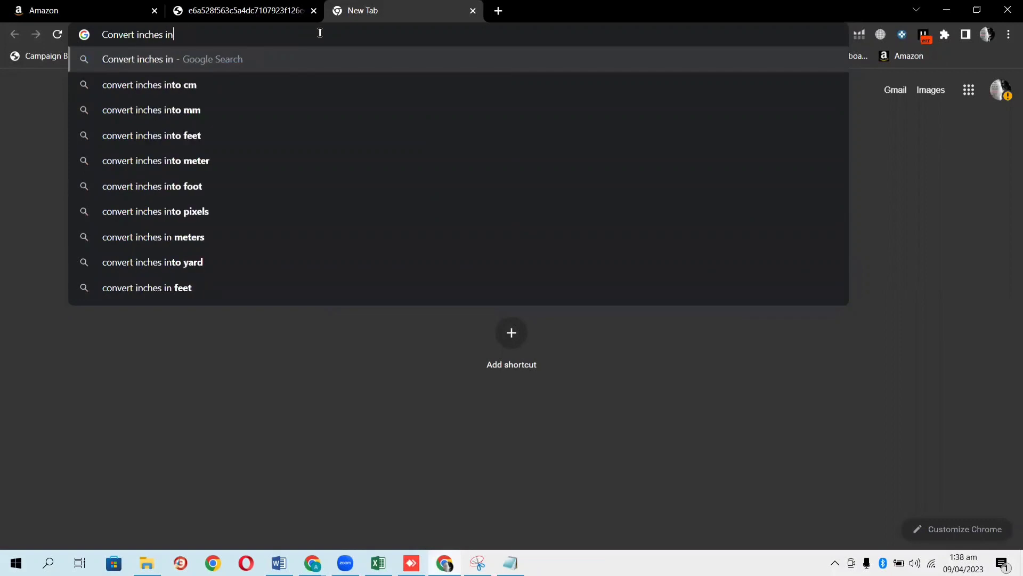
text(o cm)
key(Return)
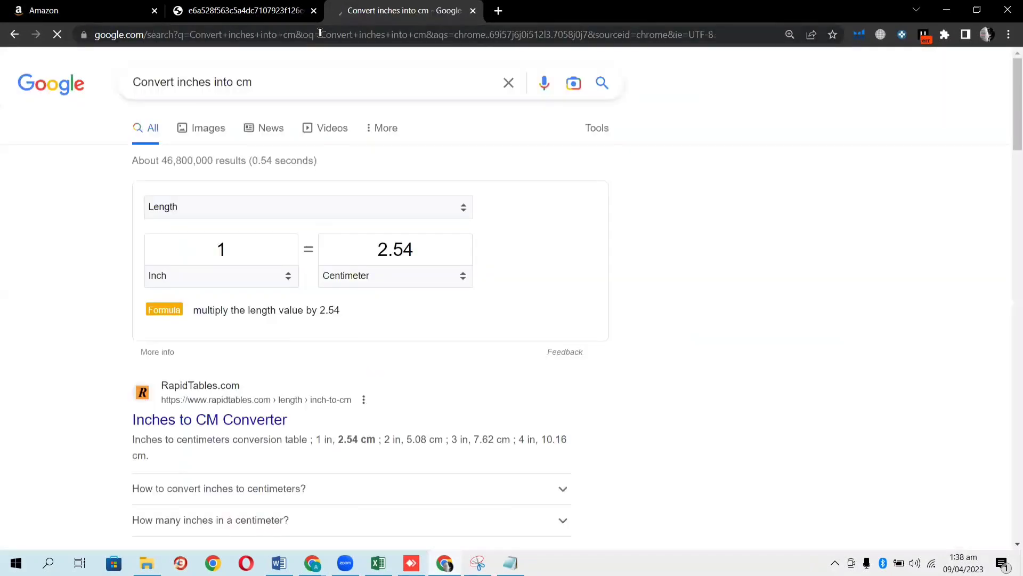
Try converting 6.5 and 16.5 inches to centimetres in the unit converter, and clear the inch value
click(241, 252)
double_click(241, 252)
text(6)
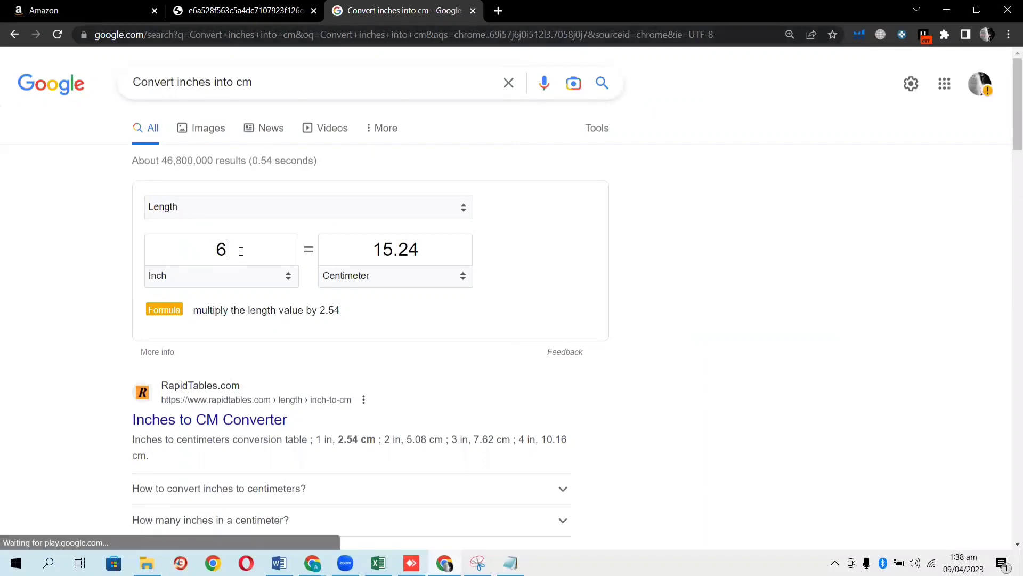
text(.5)
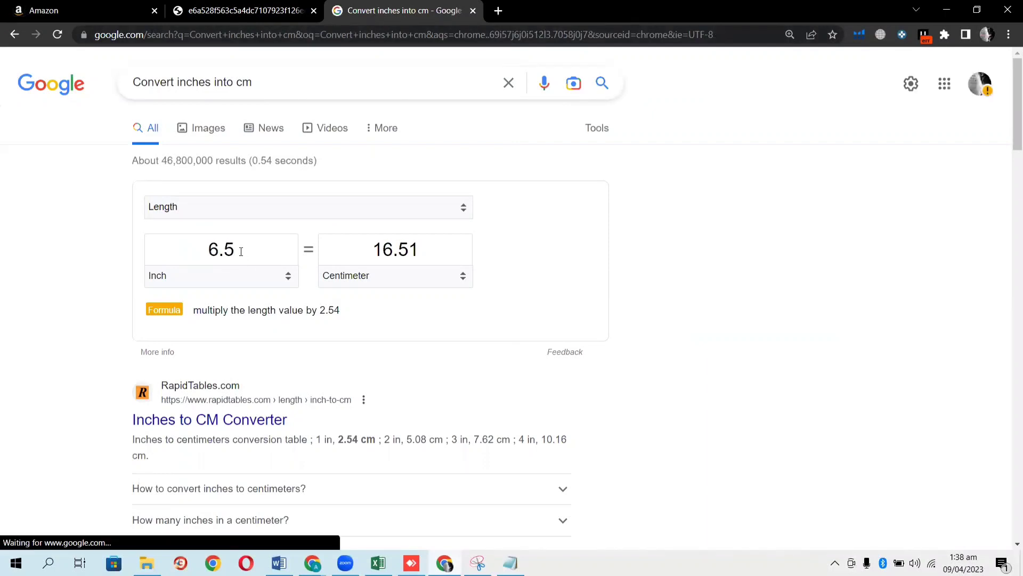
double_click(219, 250)
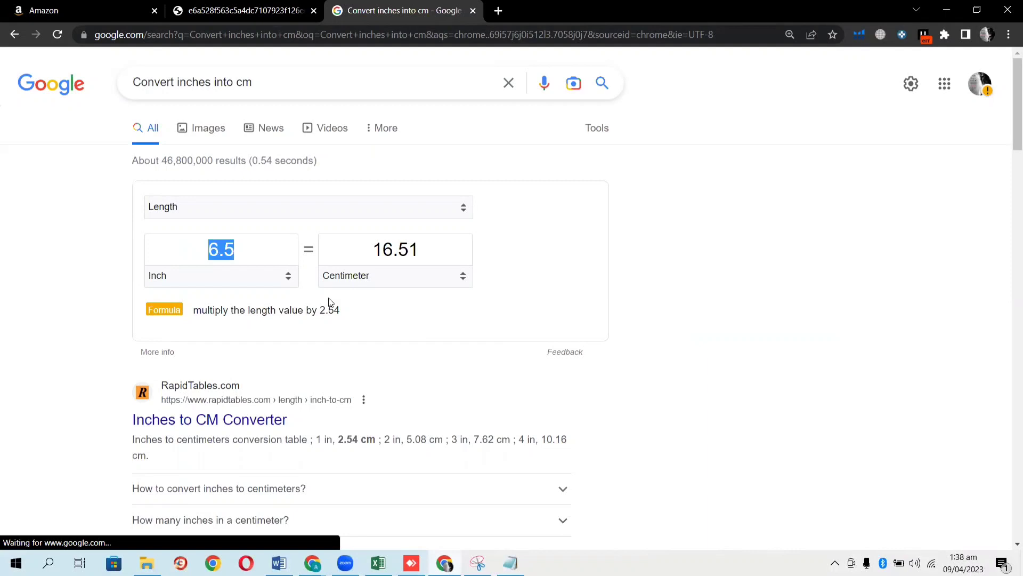
text(16.5)
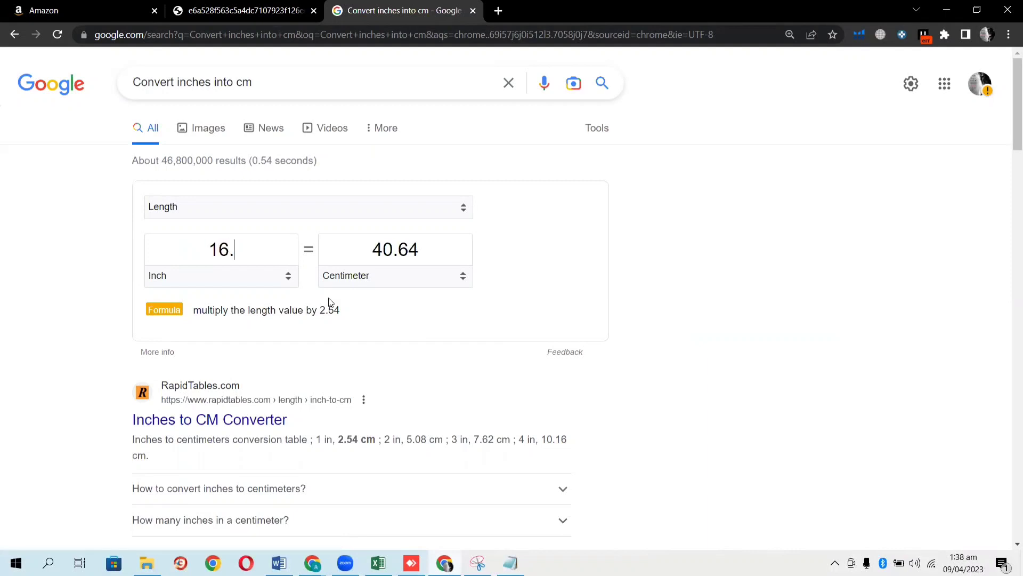
key(BackSpace)
key(BackSpace)
key(BackSpace)
key(BackSpace)
Convert 16.5 cm to inches and set the listing's item package length to 6.49
click(373, 257)
text(16.5)
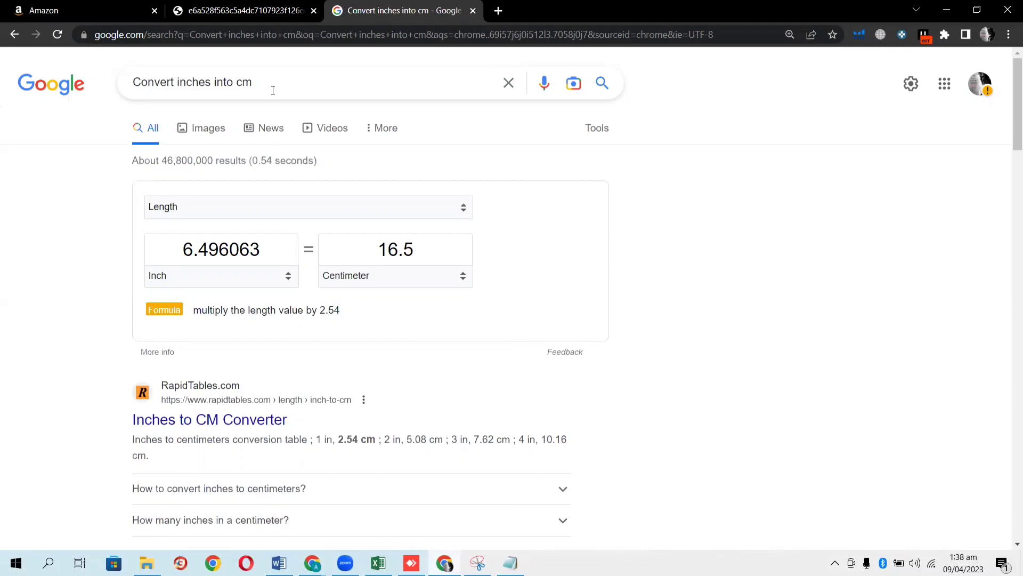
click(266, 13)
click(69, 9)
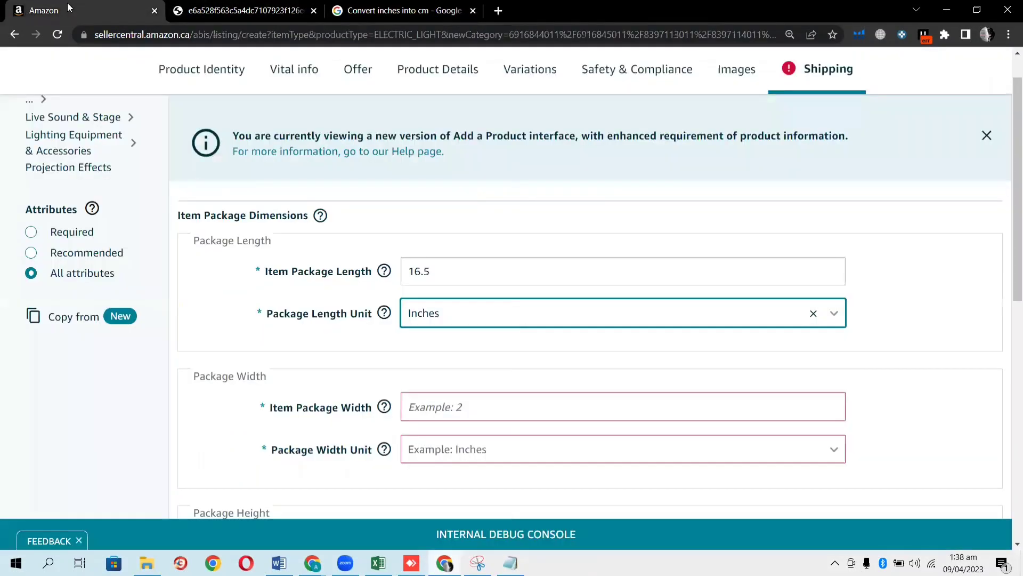
click(465, 275)
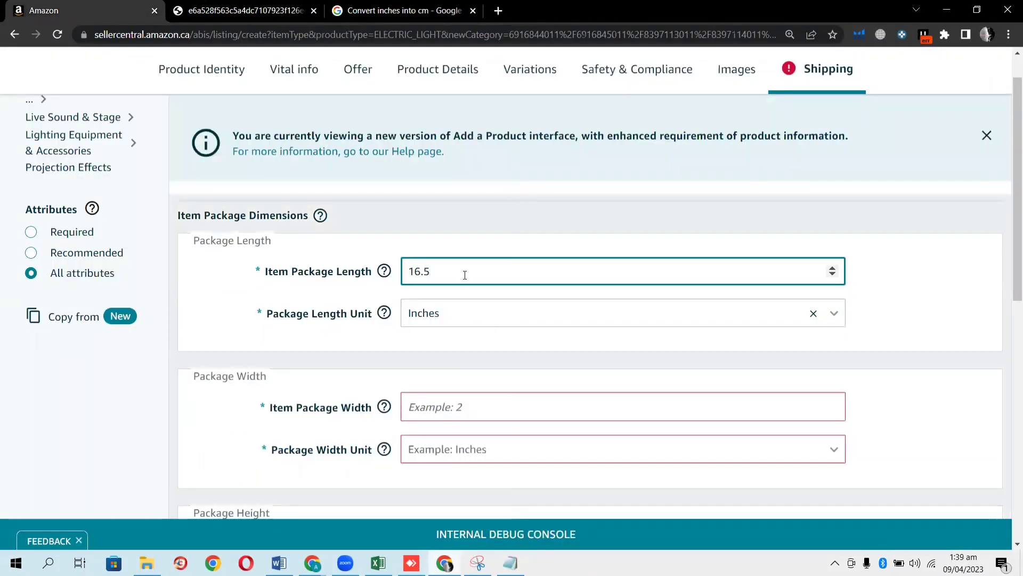
key(BackSpace)
key(BackSpace)
key(BackSpace)
key(BackSpace)
text(6.4)
Check the unit box width in the supplier's PDF, and set the item package width to 6.49 Inches
scroll(453, 310, down, 2)
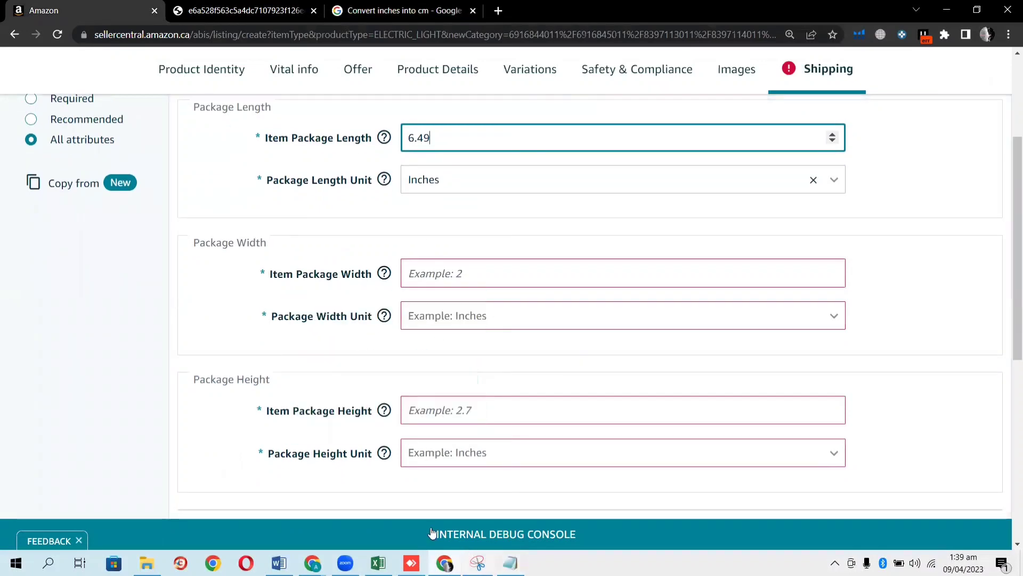
click(245, 11)
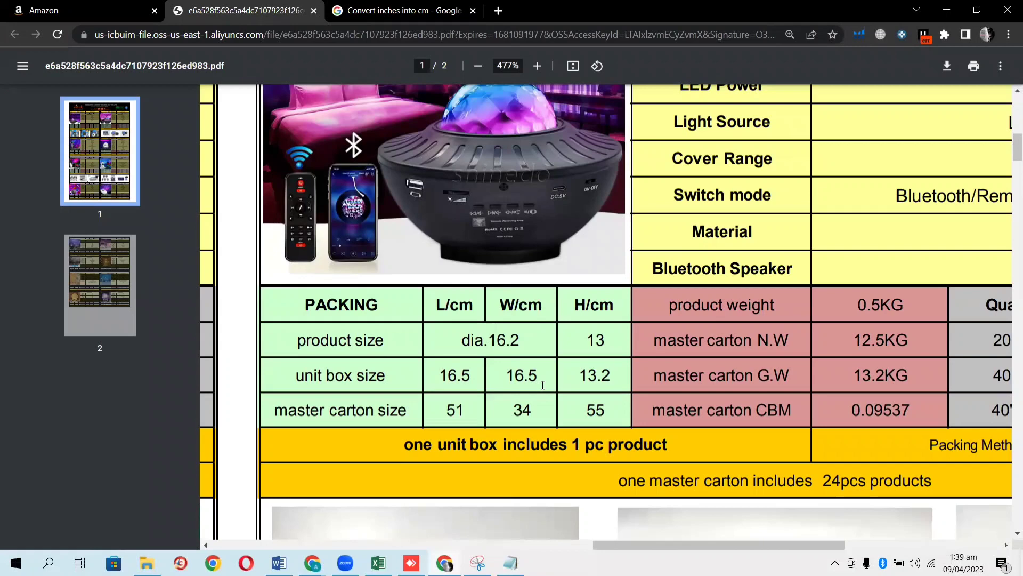
click(85, 11)
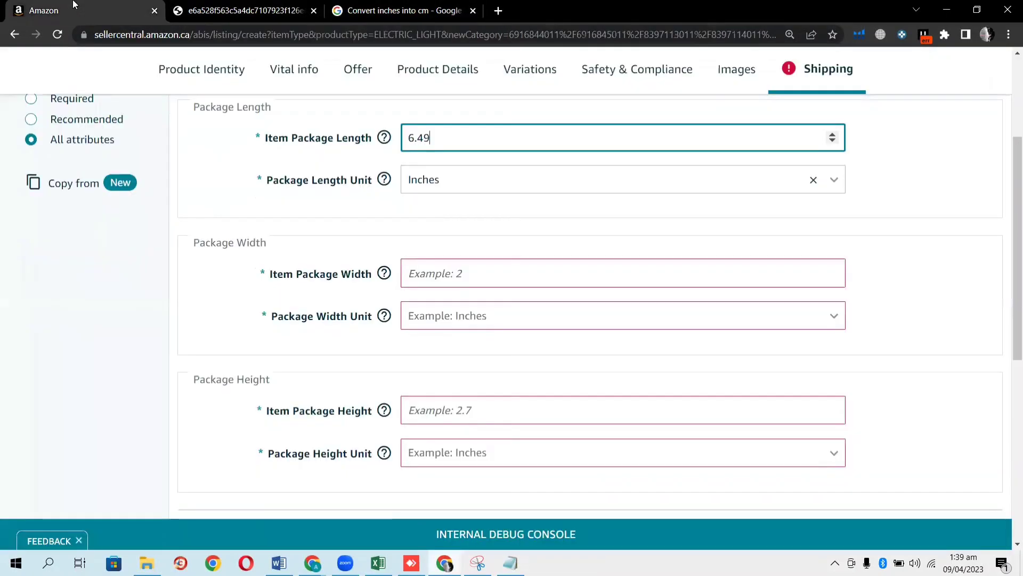
click(494, 274)
text(6)
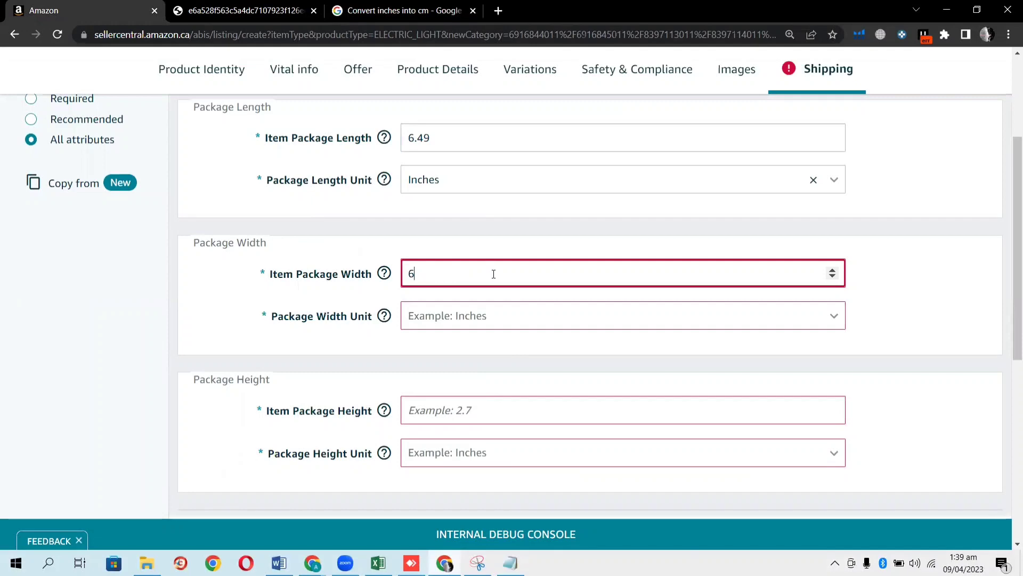
text(.49)
click(818, 316)
click(696, 351)
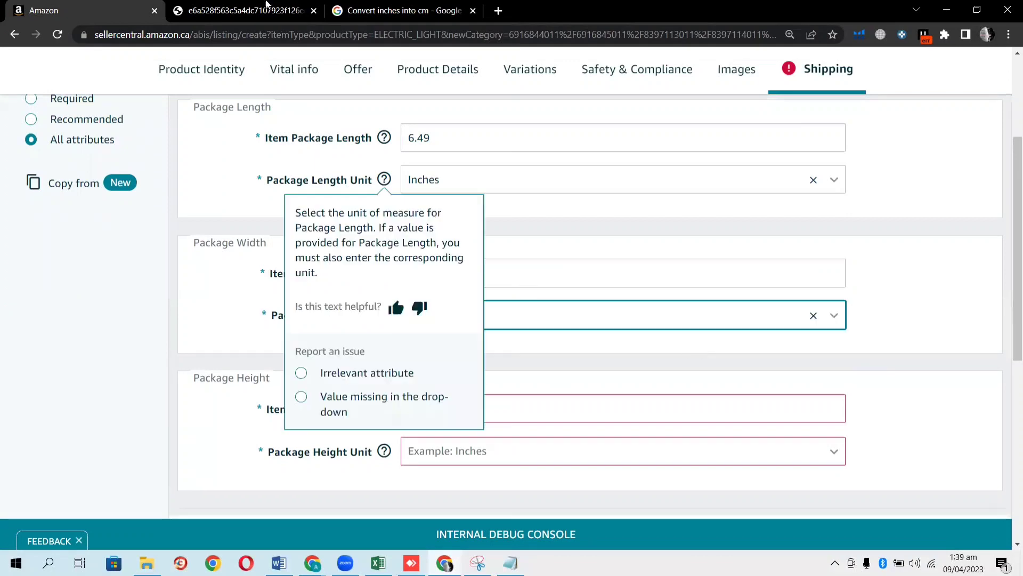
Convert 13.2 cm to inches in the Google converter and check it against the unit box height in the supplier's PDF
click(405, 11)
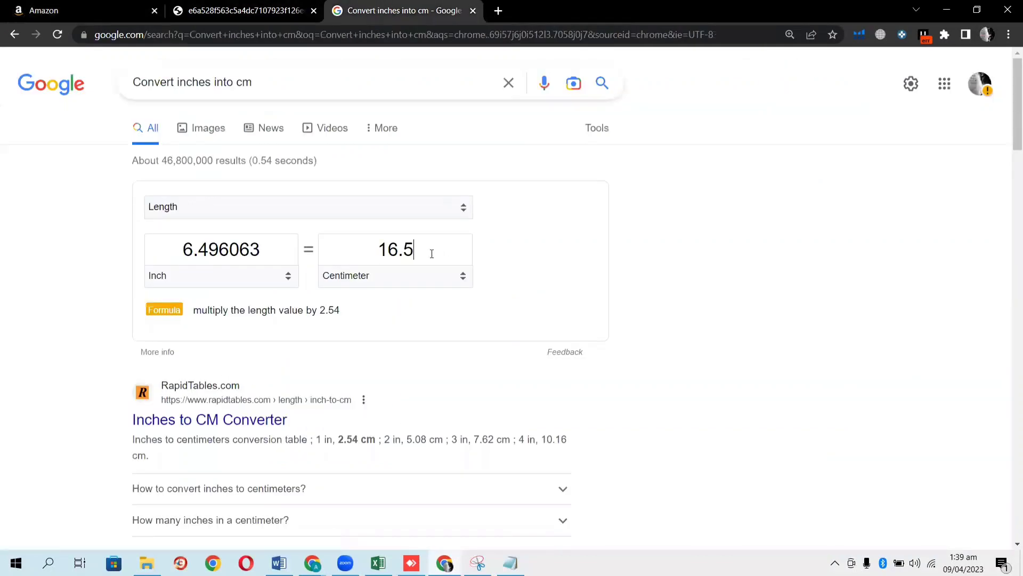
key(BackSpace)
key(BackSpace)
key(BackSpace)
key(BackSpace)
text(1)
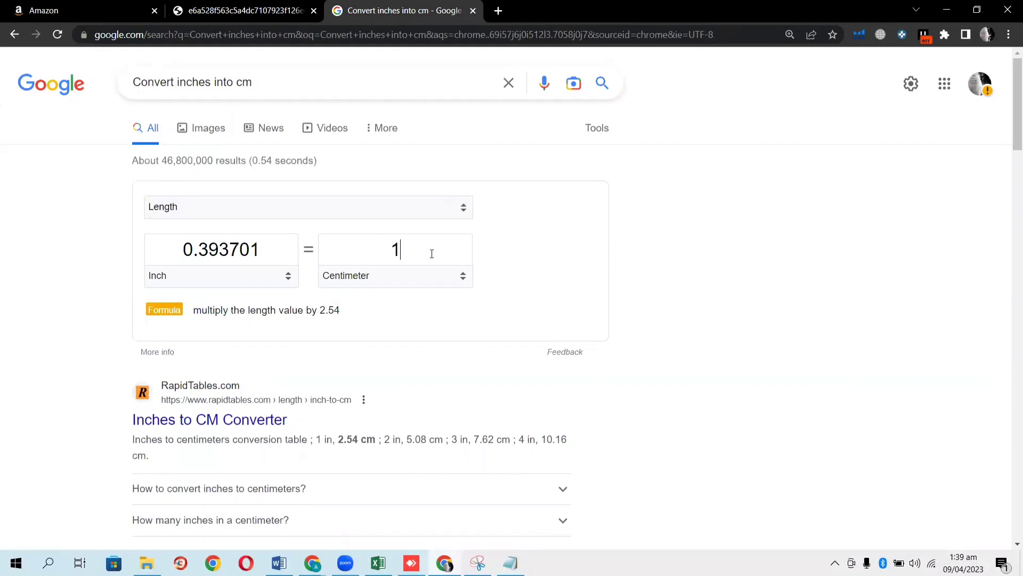
text(3.2)
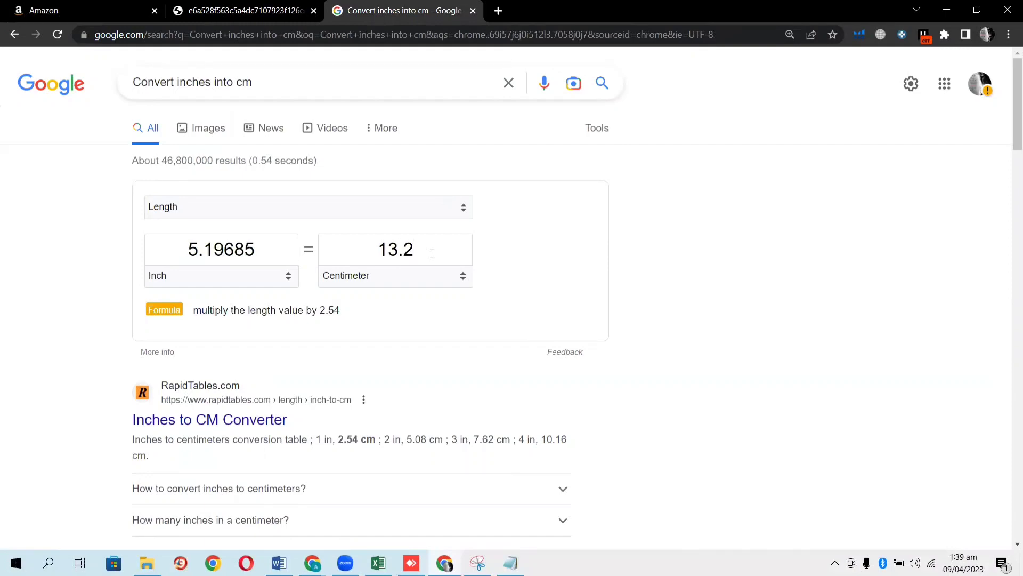
click(259, 6)
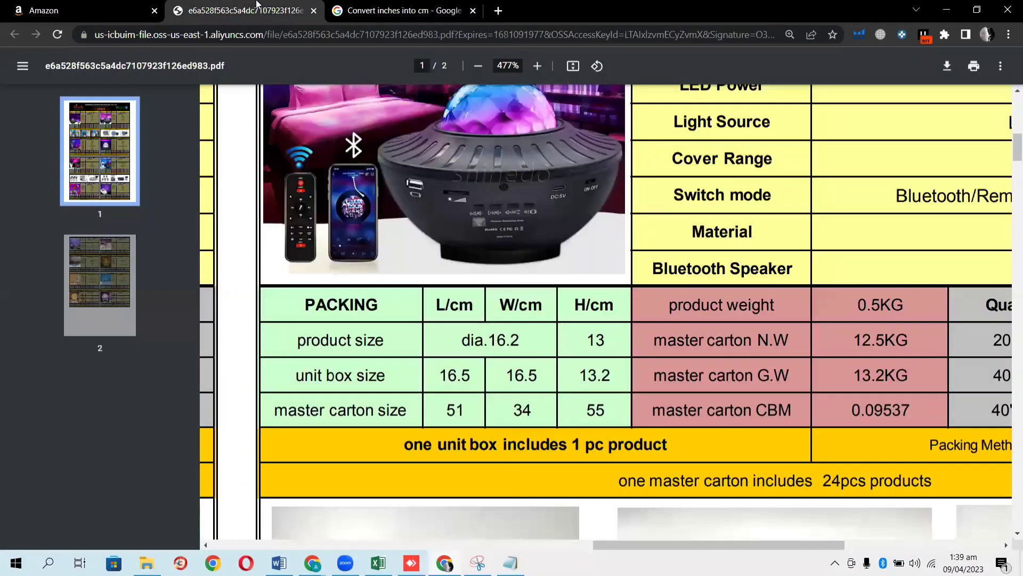
click(337, 6)
Set the item package height to 5.19 and its unit to Inches in the Seller Central listing
click(42, 10)
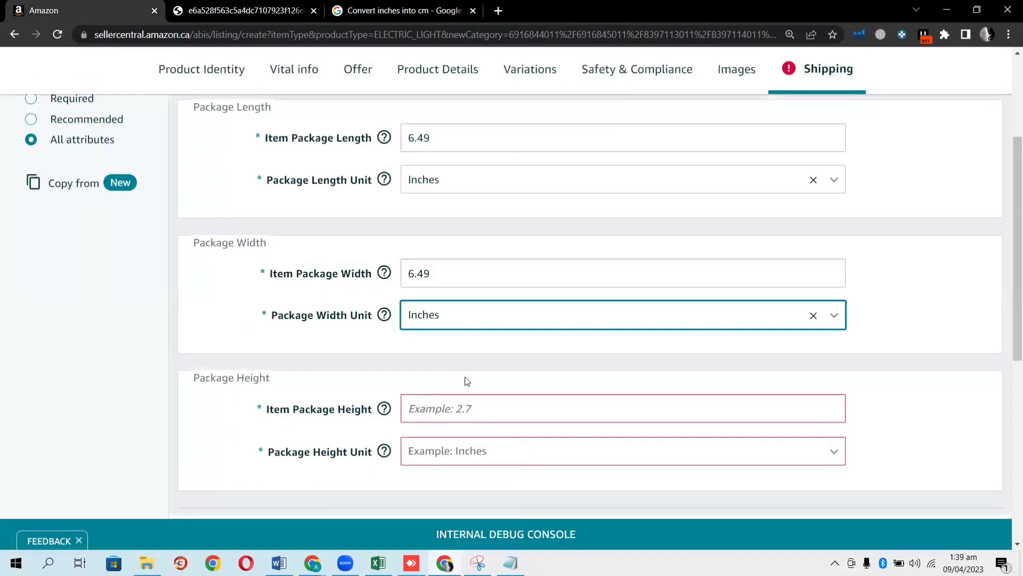
click(478, 405)
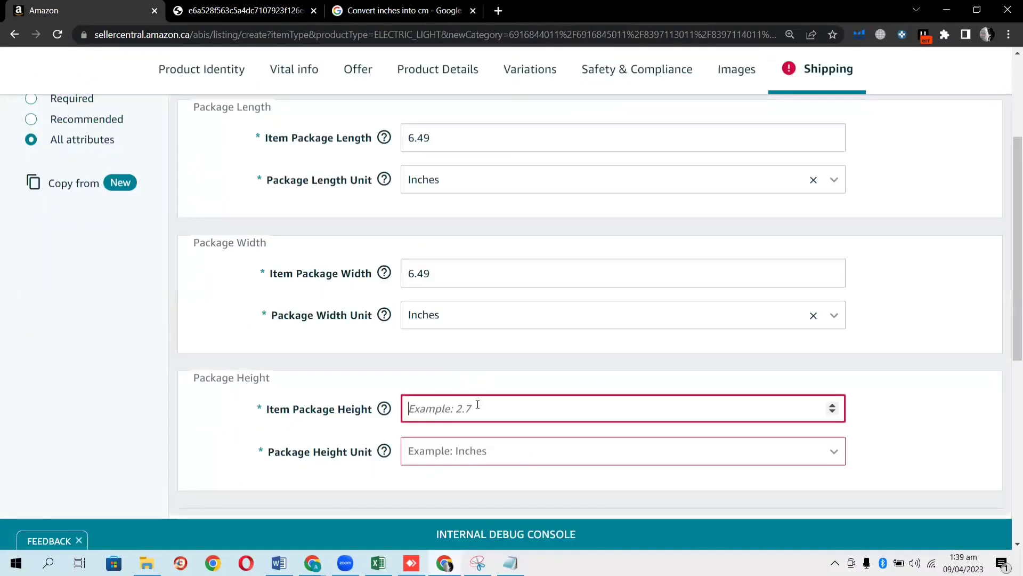
text(5.19)
click(842, 452)
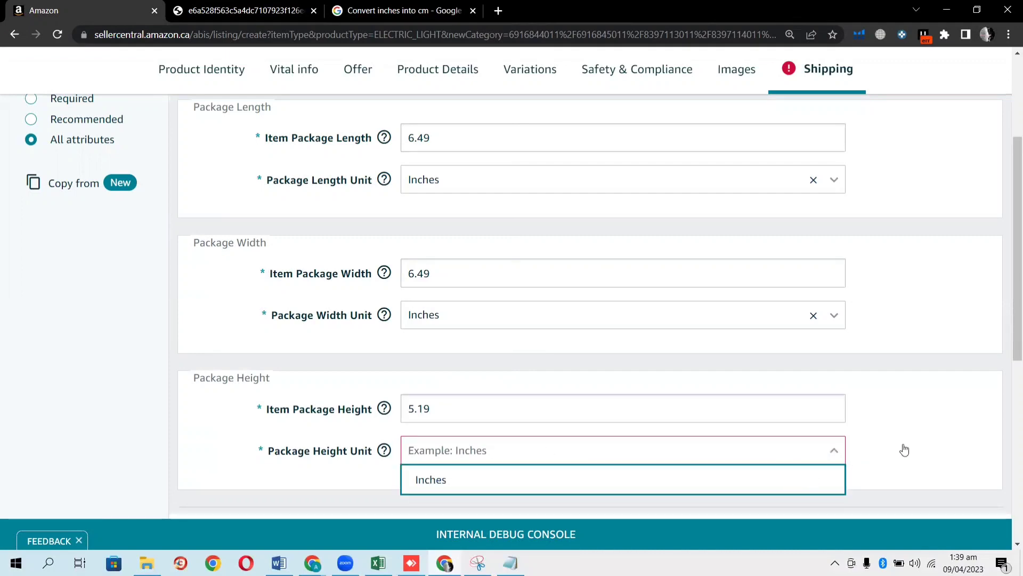
key(Return)
scroll(960, 408, down, 5)
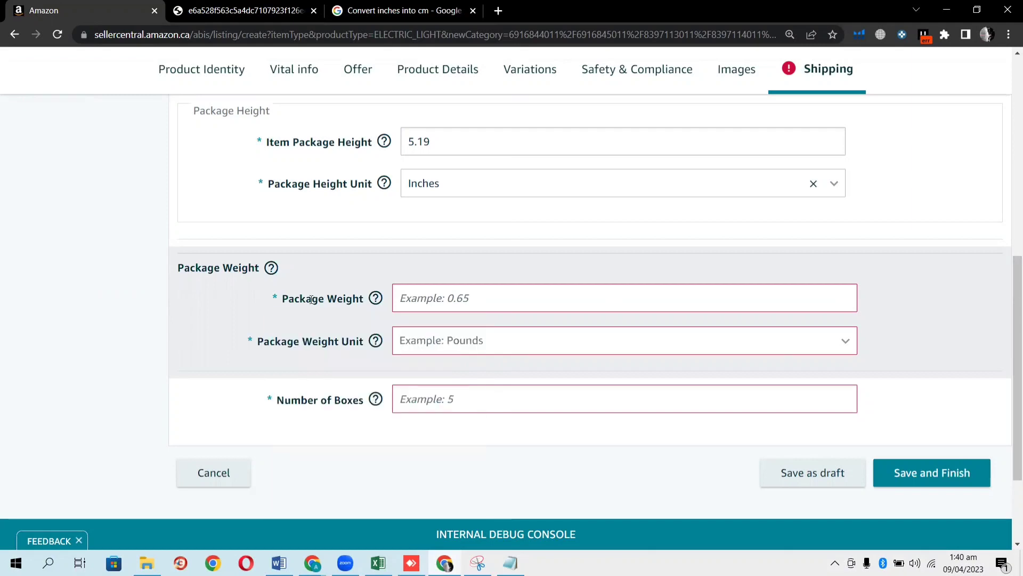
Look up the product weight and master carton figures in the packing table of the supplier's PDF
click(376, 341)
click(462, 509)
key(ctrl+Tab)
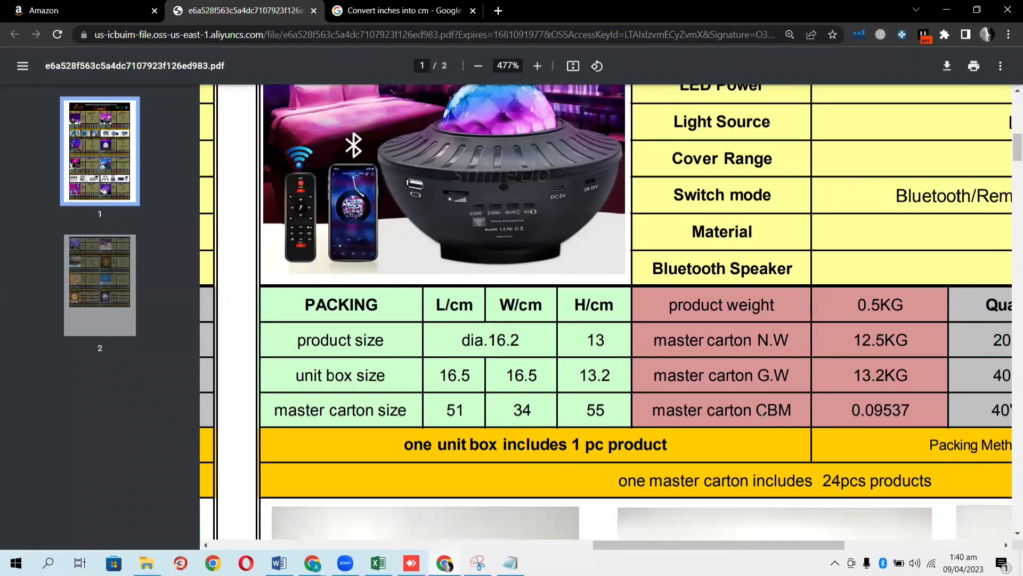
scroll(762, 415, right, 3)
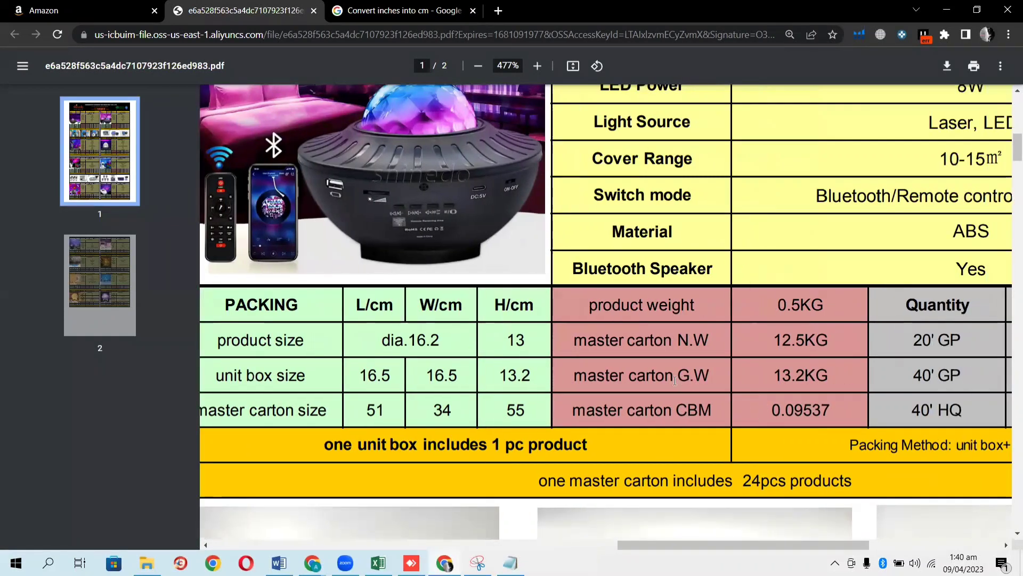
scroll(682, 410, right, 1)
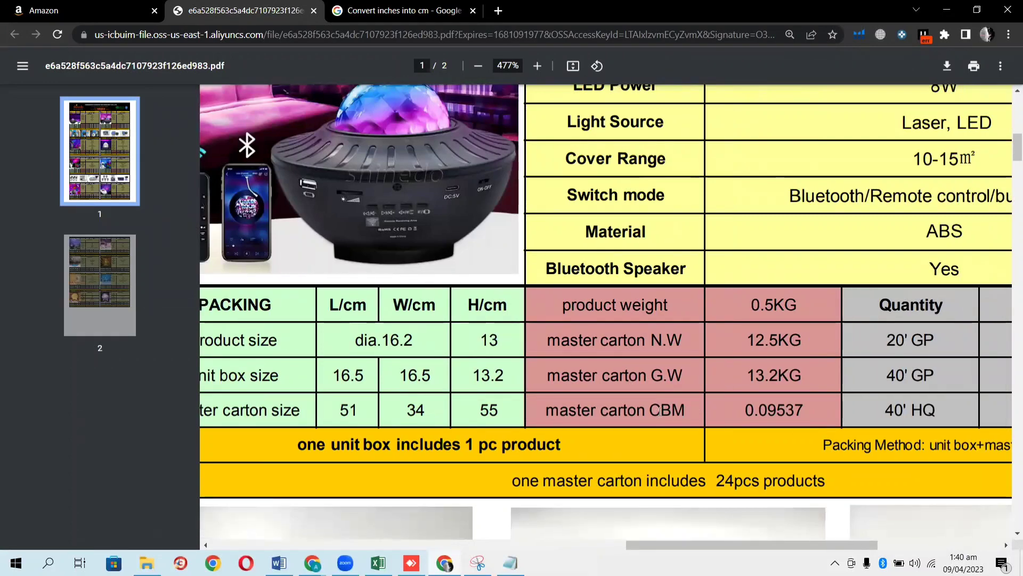
scroll(660, 411, right, 1)
scroll(587, 409, right, 1)
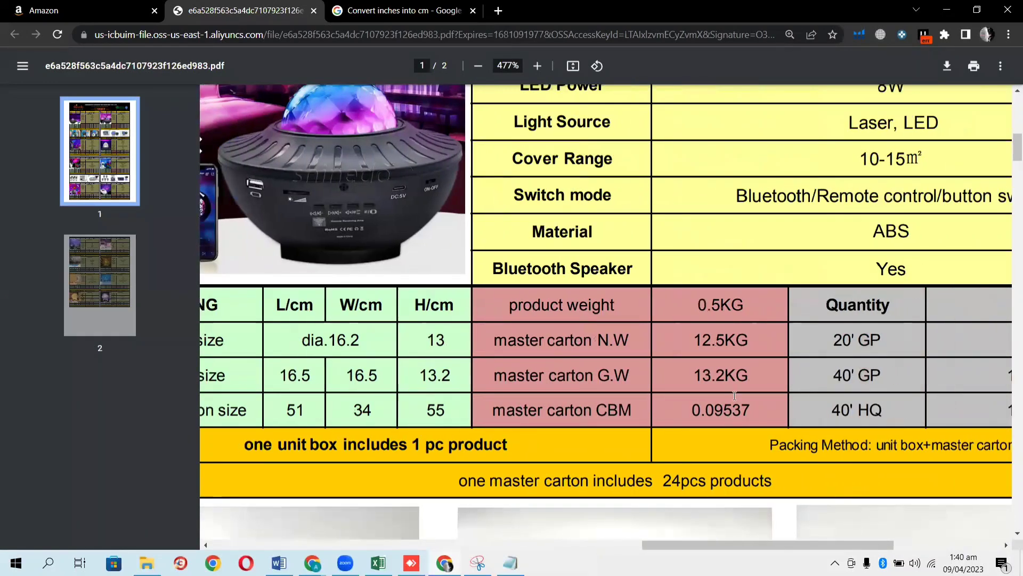
scroll(719, 414, right, 2)
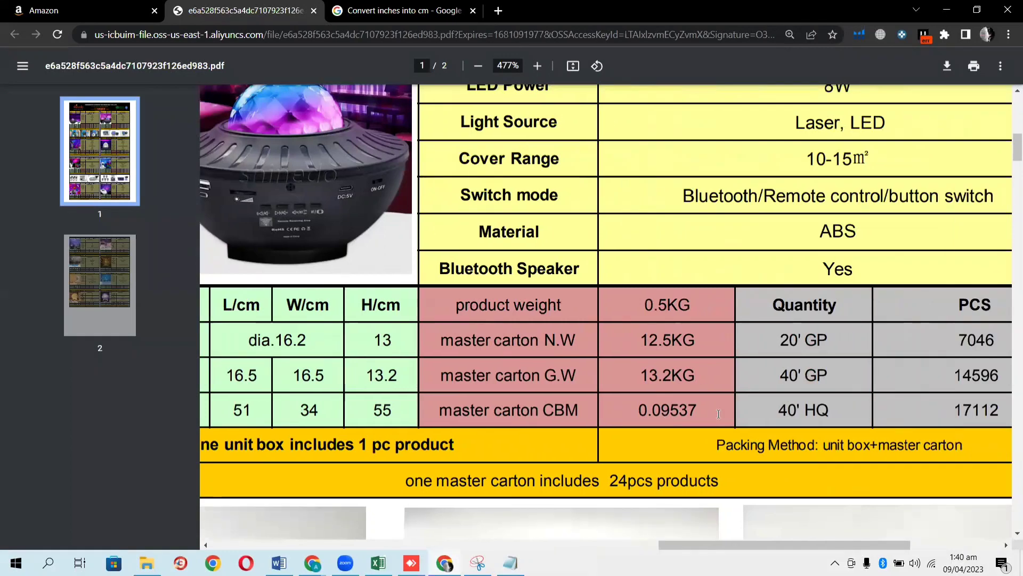
scroll(719, 413, right, 1)
scroll(711, 411, right, 3)
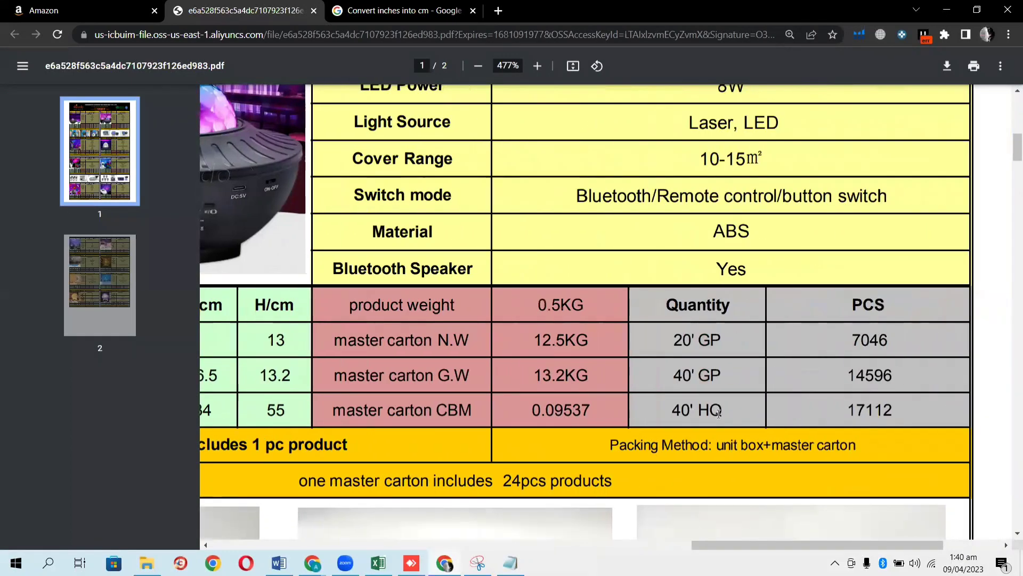
scroll(719, 413, left, 3)
scroll(719, 414, left, 15)
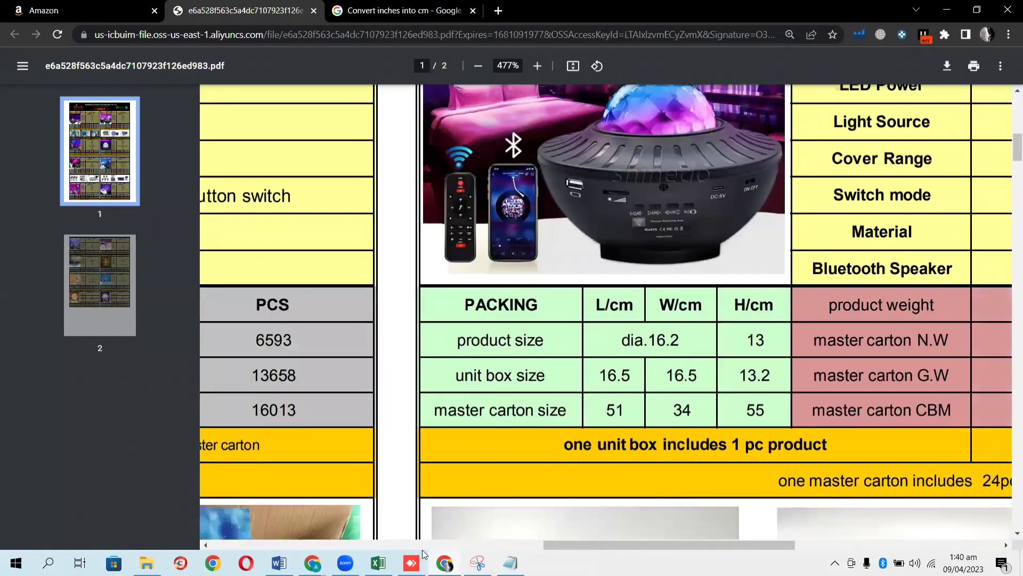
Set the package weight to 0.095 and its unit to Kilograms in the Seller Central listing
click(141, 13)
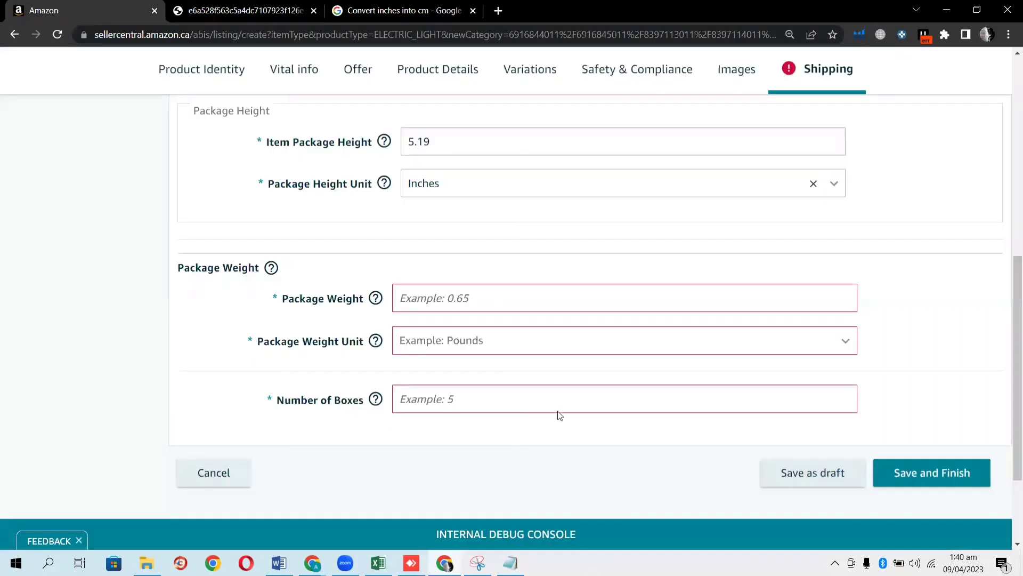
click(518, 293)
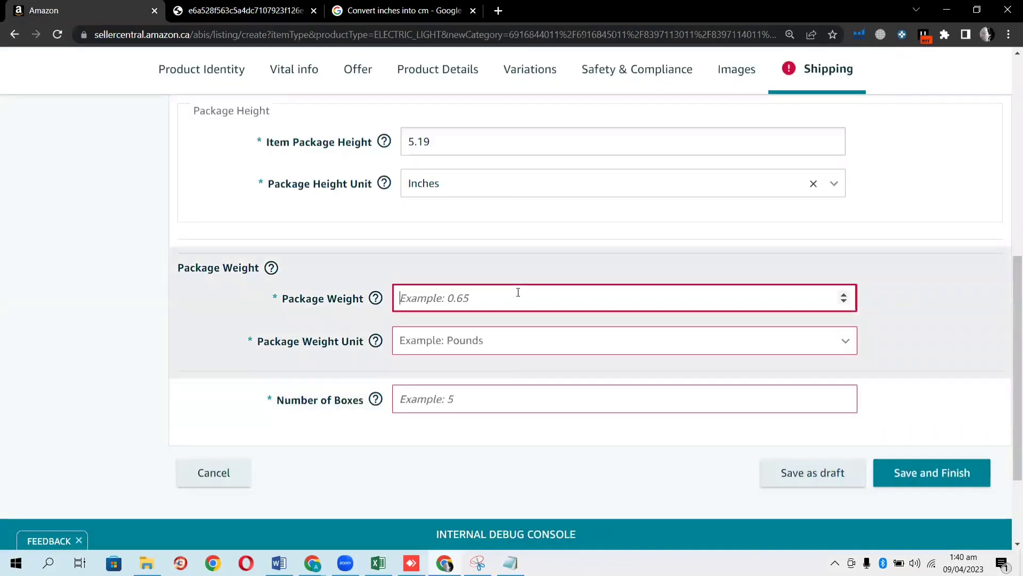
text(0)
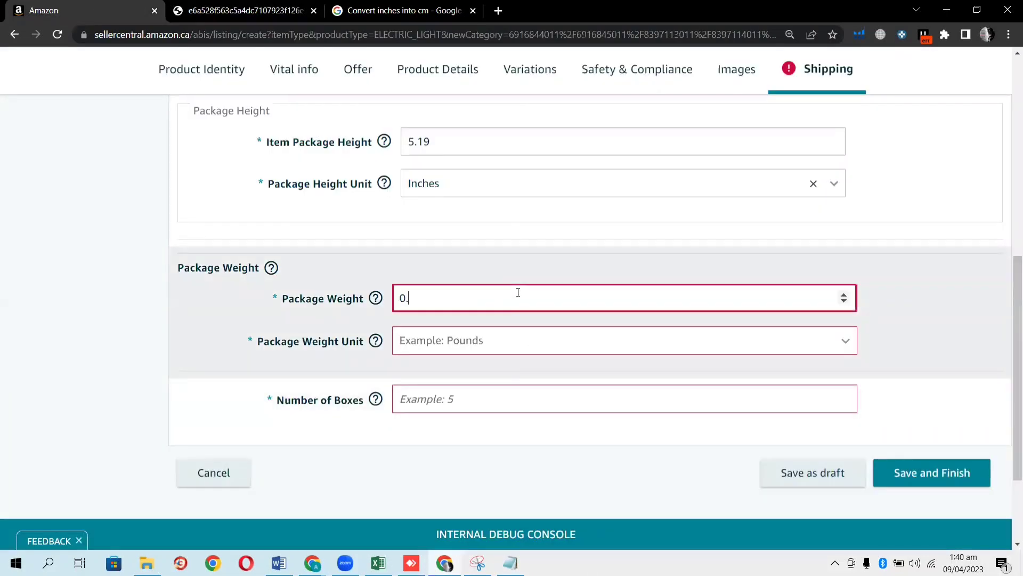
text(.095)
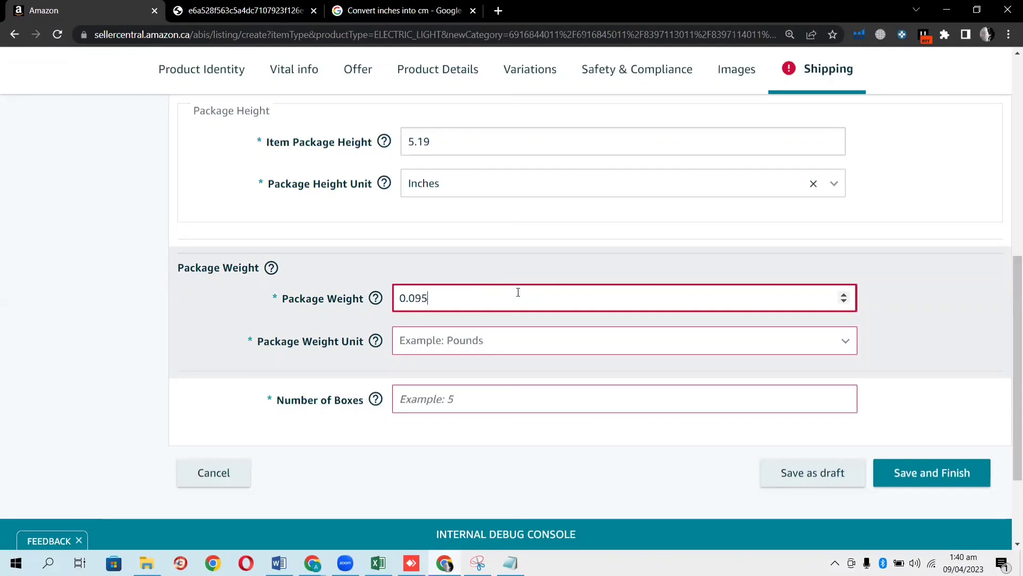
click(149, 313)
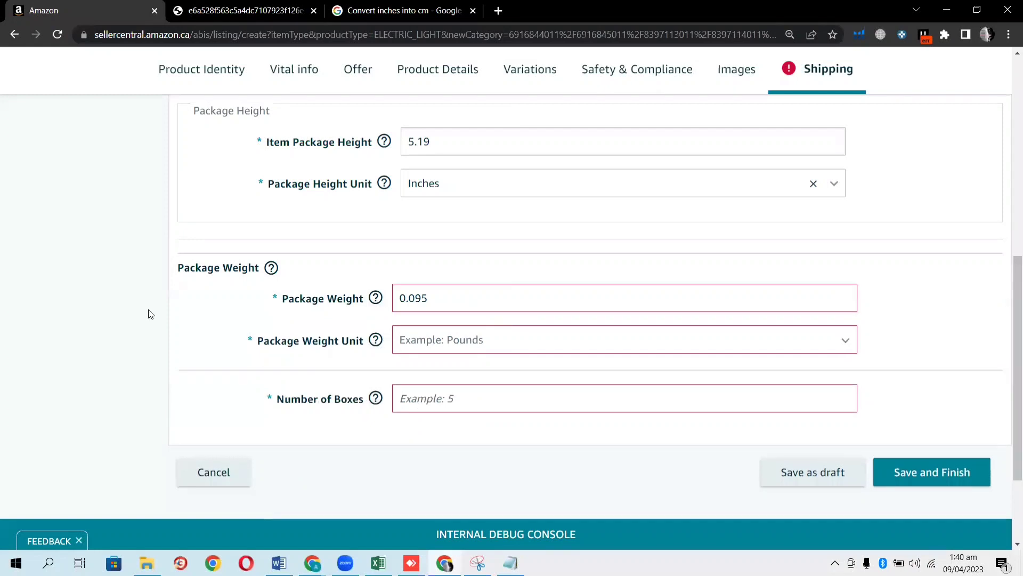
click(815, 339)
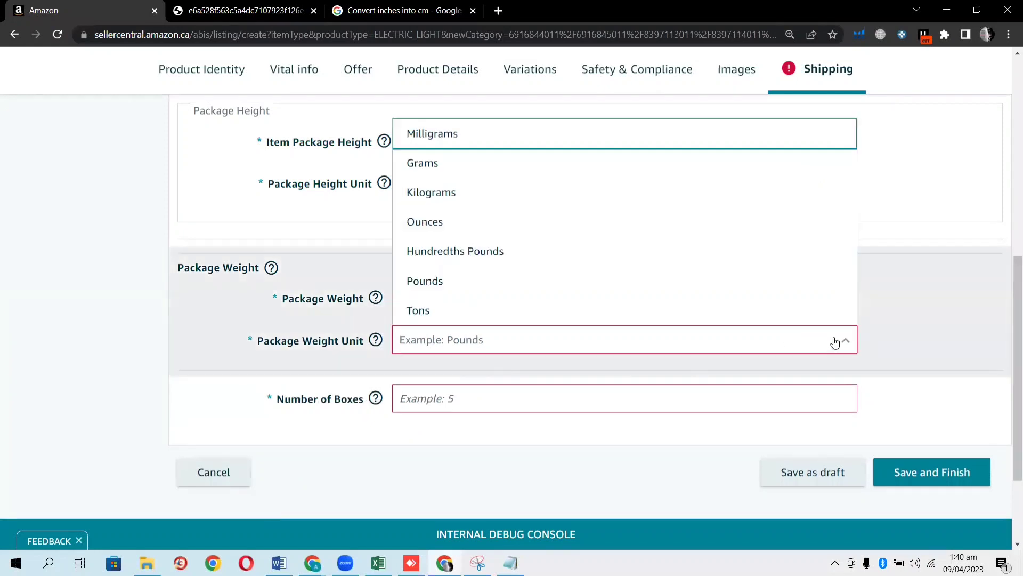
click(505, 197)
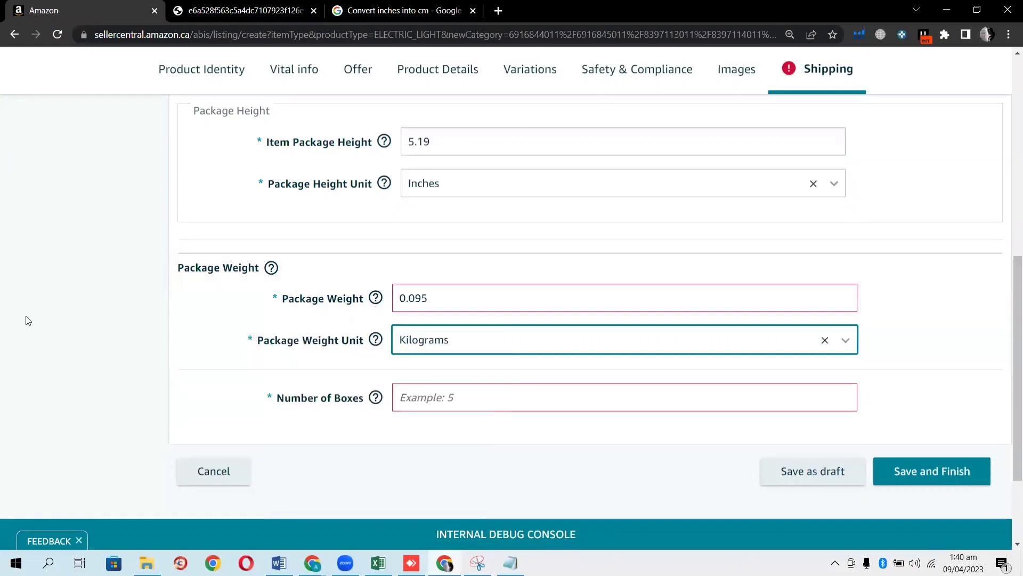
Recheck the carton weights, CBM and packing quantities in the supplier's PDF, and return to the Seller Central listing
scroll(390, 322, down, 1)
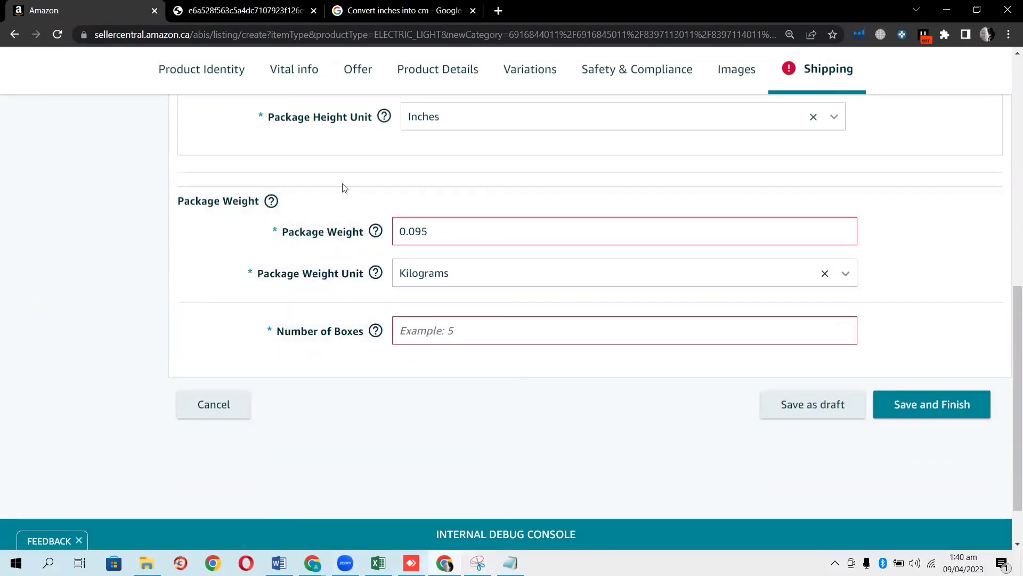
click(243, 10)
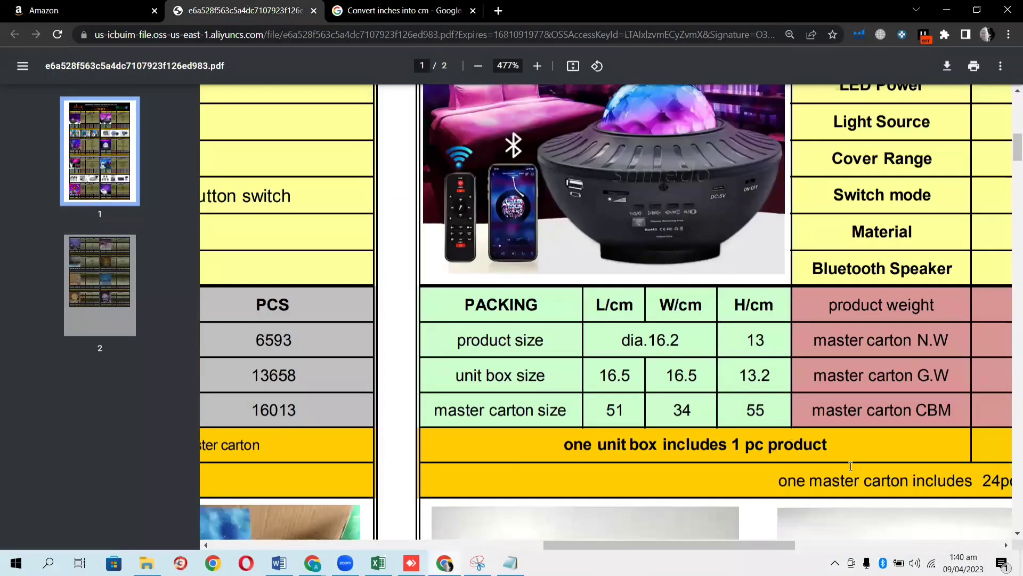
scroll(838, 448, right, 3)
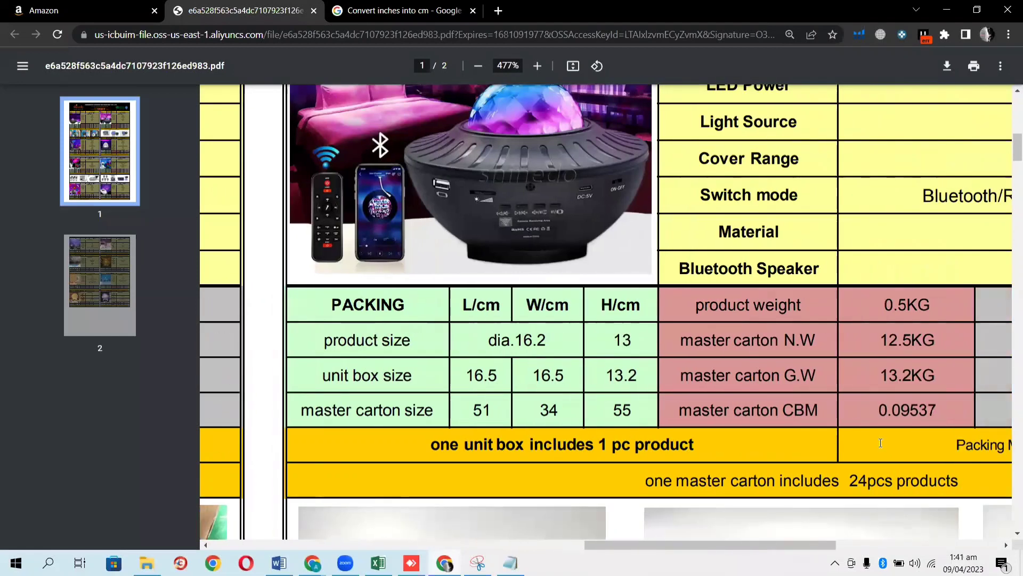
scroll(720, 412, right, 5)
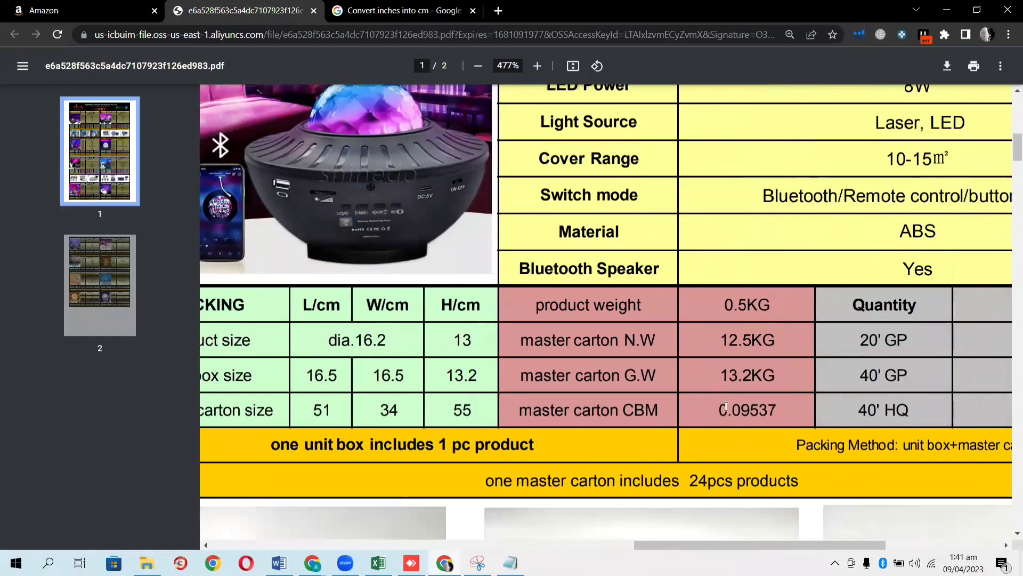
scroll(768, 405, right, 1)
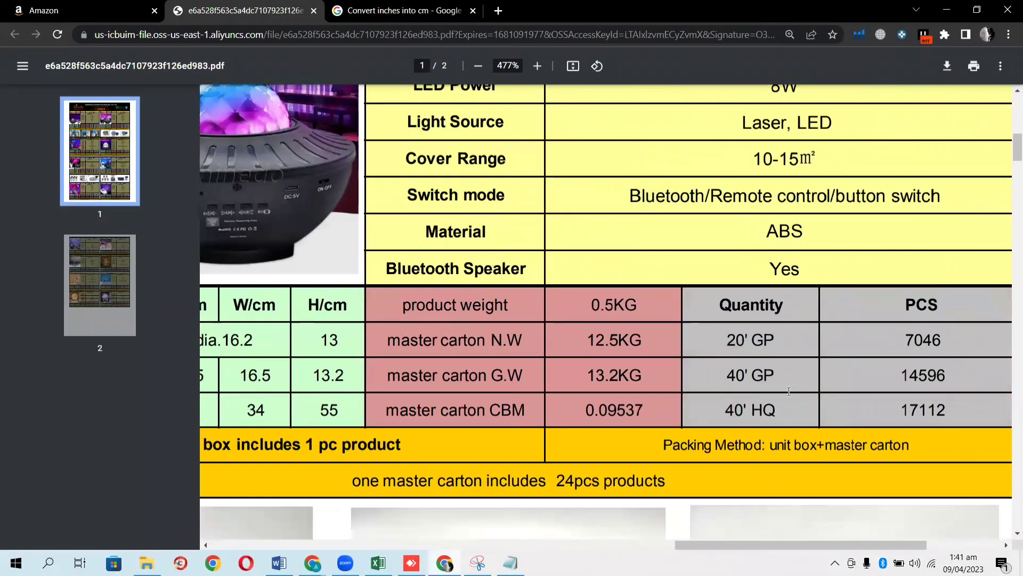
scroll(755, 413, left, 1)
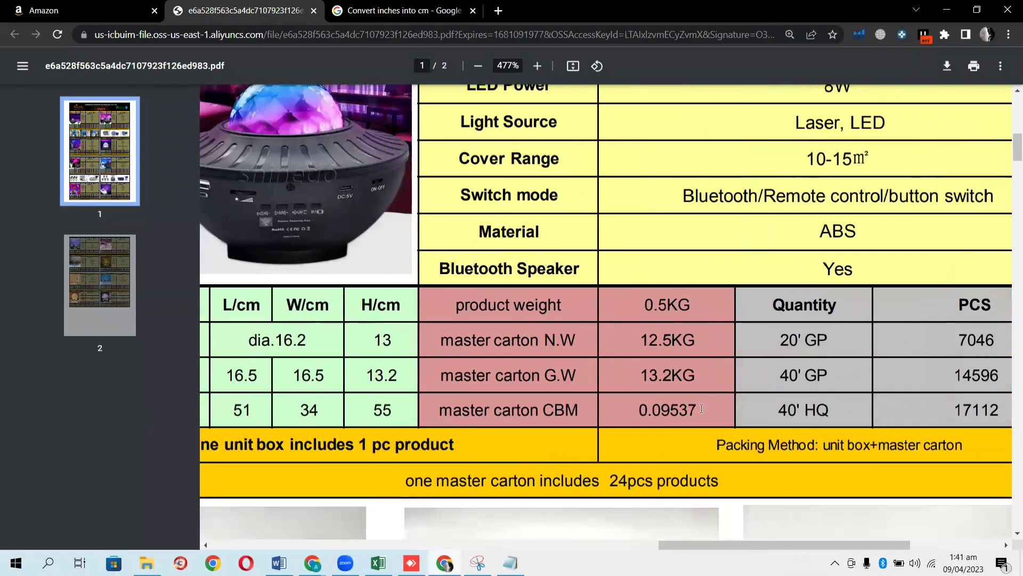
scroll(645, 410, left, 1)
scroll(608, 410, left, 3)
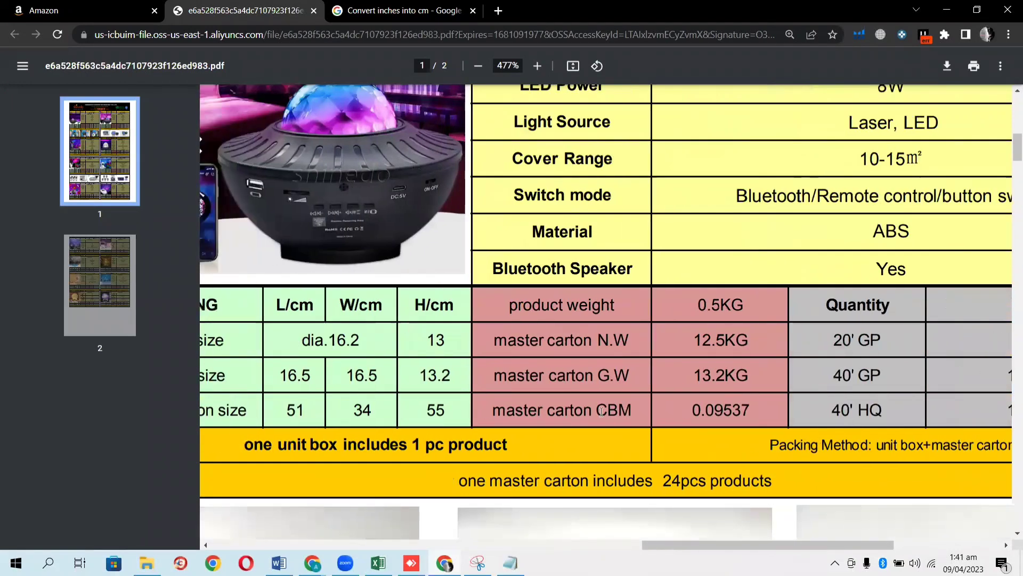
scroll(601, 411, right, 3)
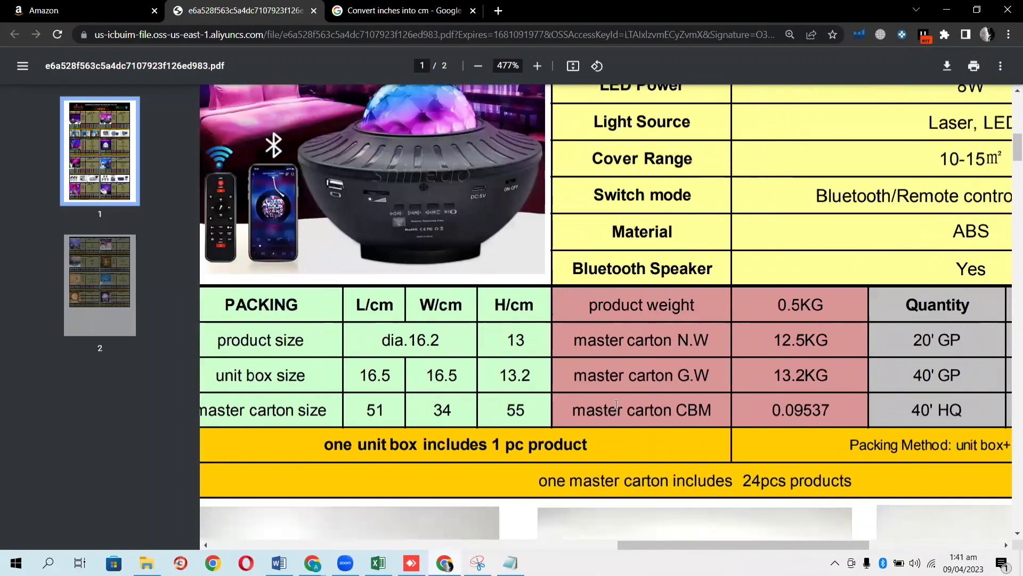
scroll(724, 372, right, 2)
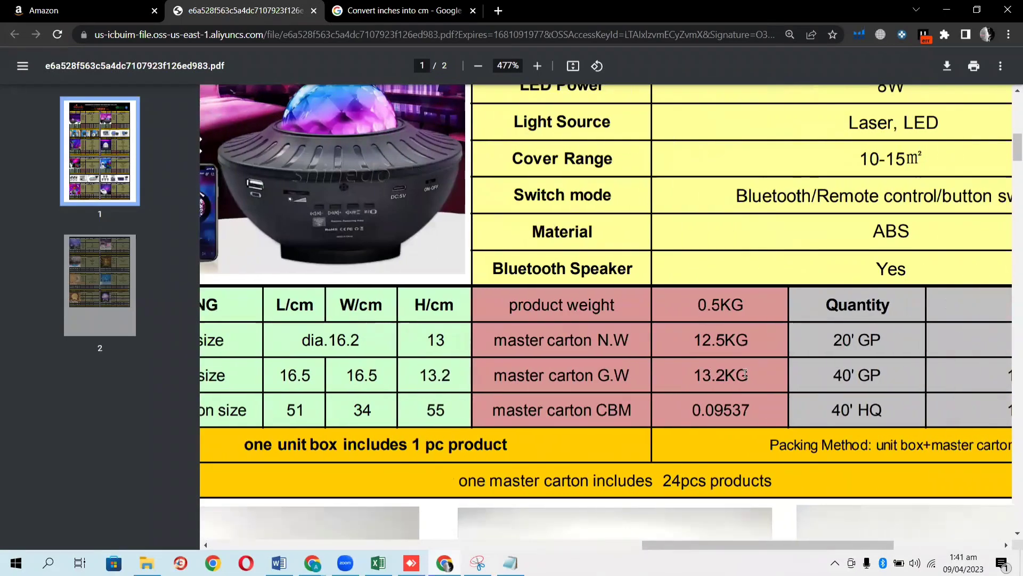
scroll(724, 376, left, 5)
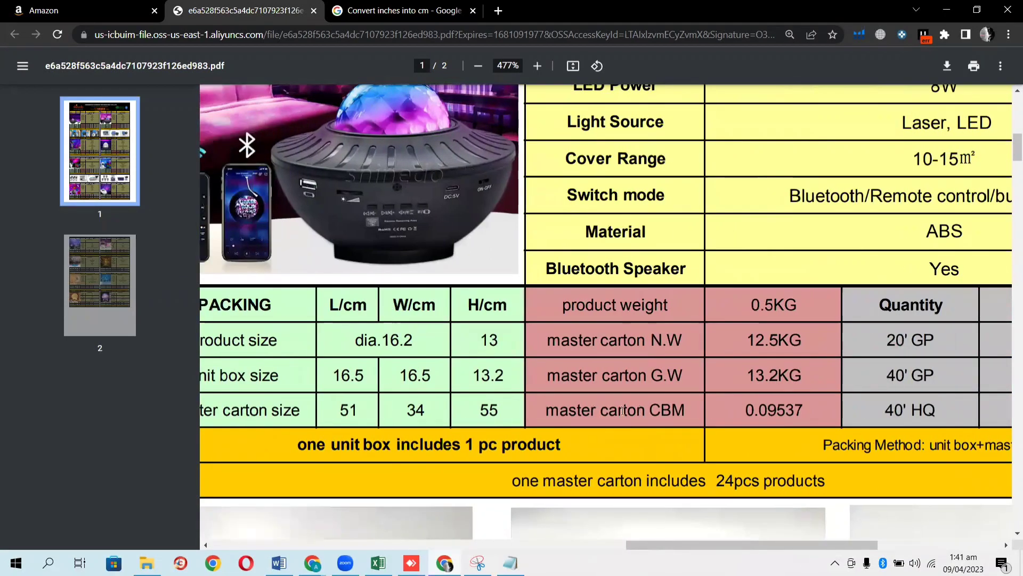
click(80, 11)
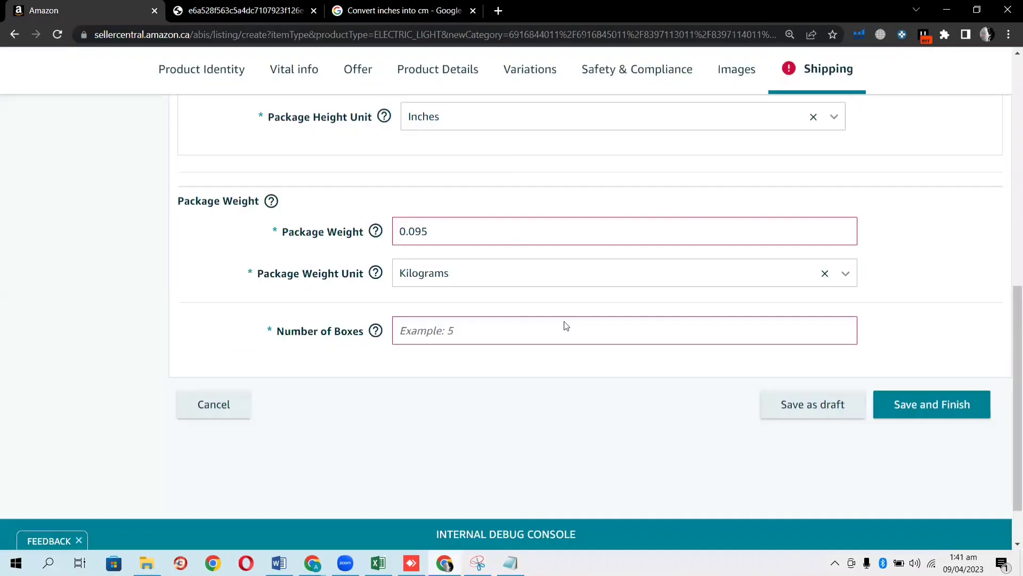